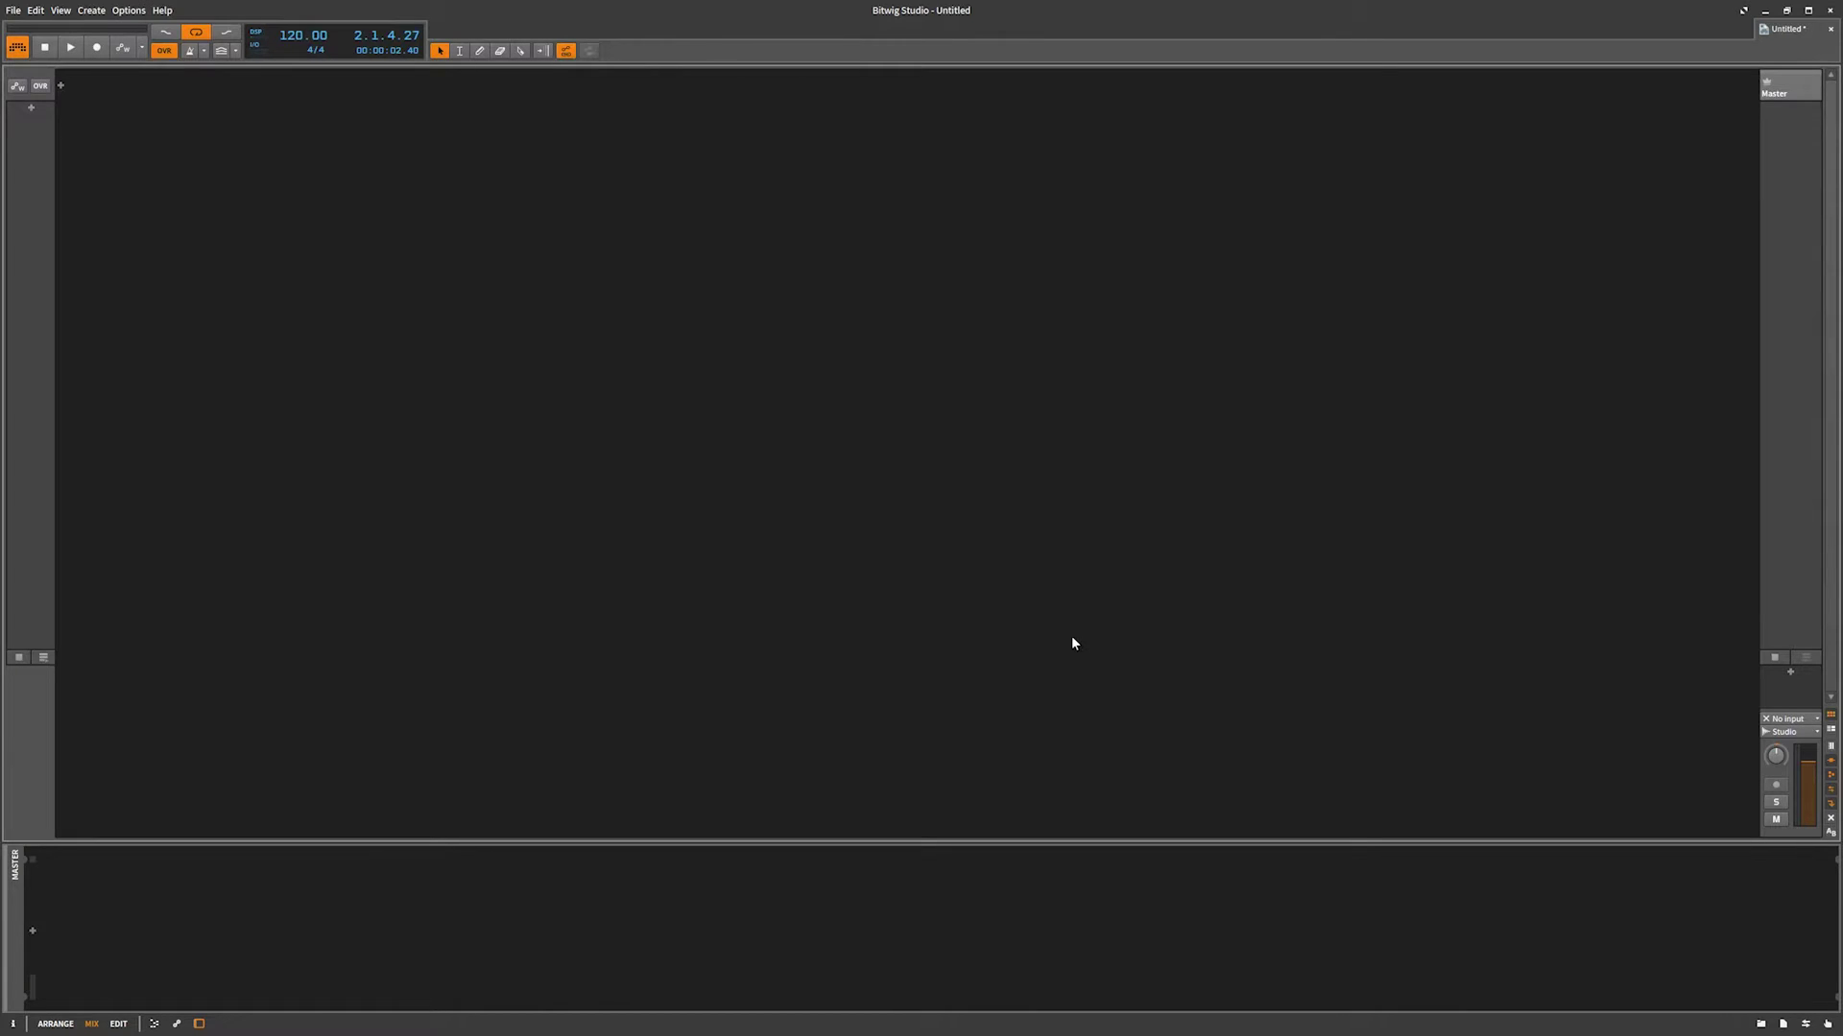
- Add an instrument track and load the Acoustic Piano multisample into a Sampler
left_click(62, 87)
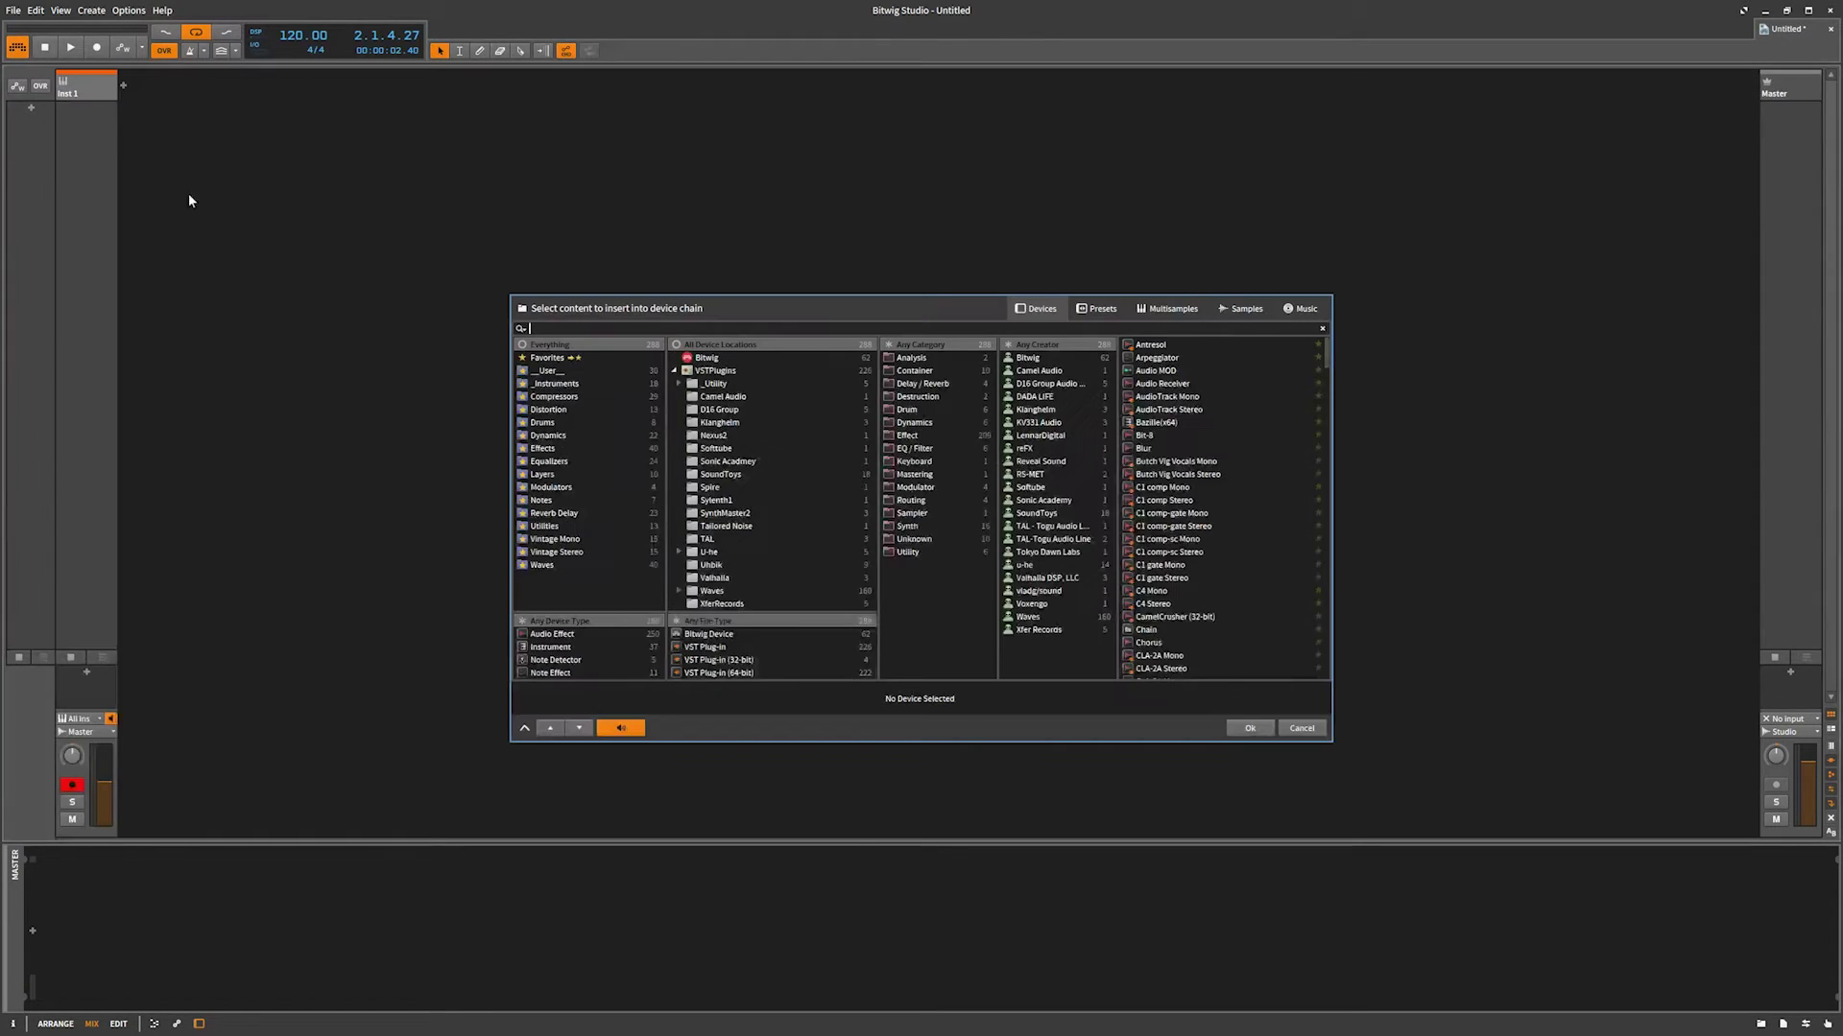
left_click(1162, 310)
double_click(1201, 346)
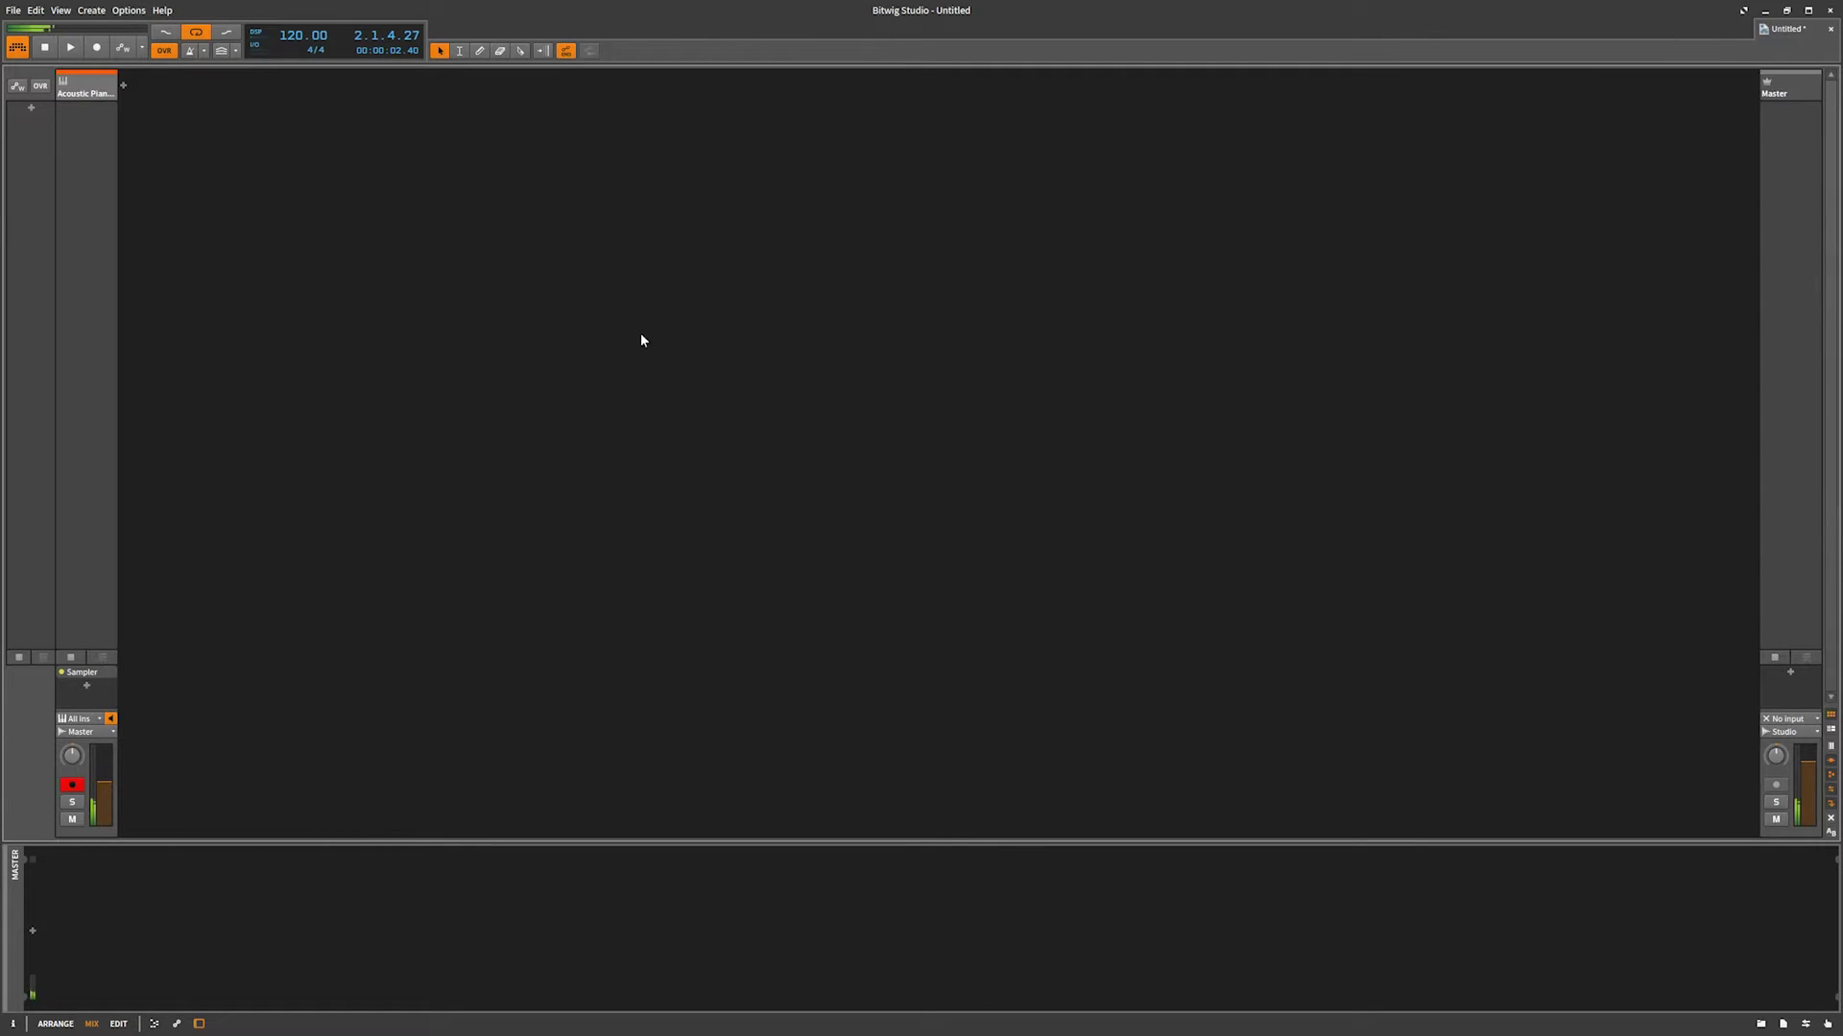
- Add Scene 1 and create an empty clip on the Acoustic Piano track
left_click(31, 109)
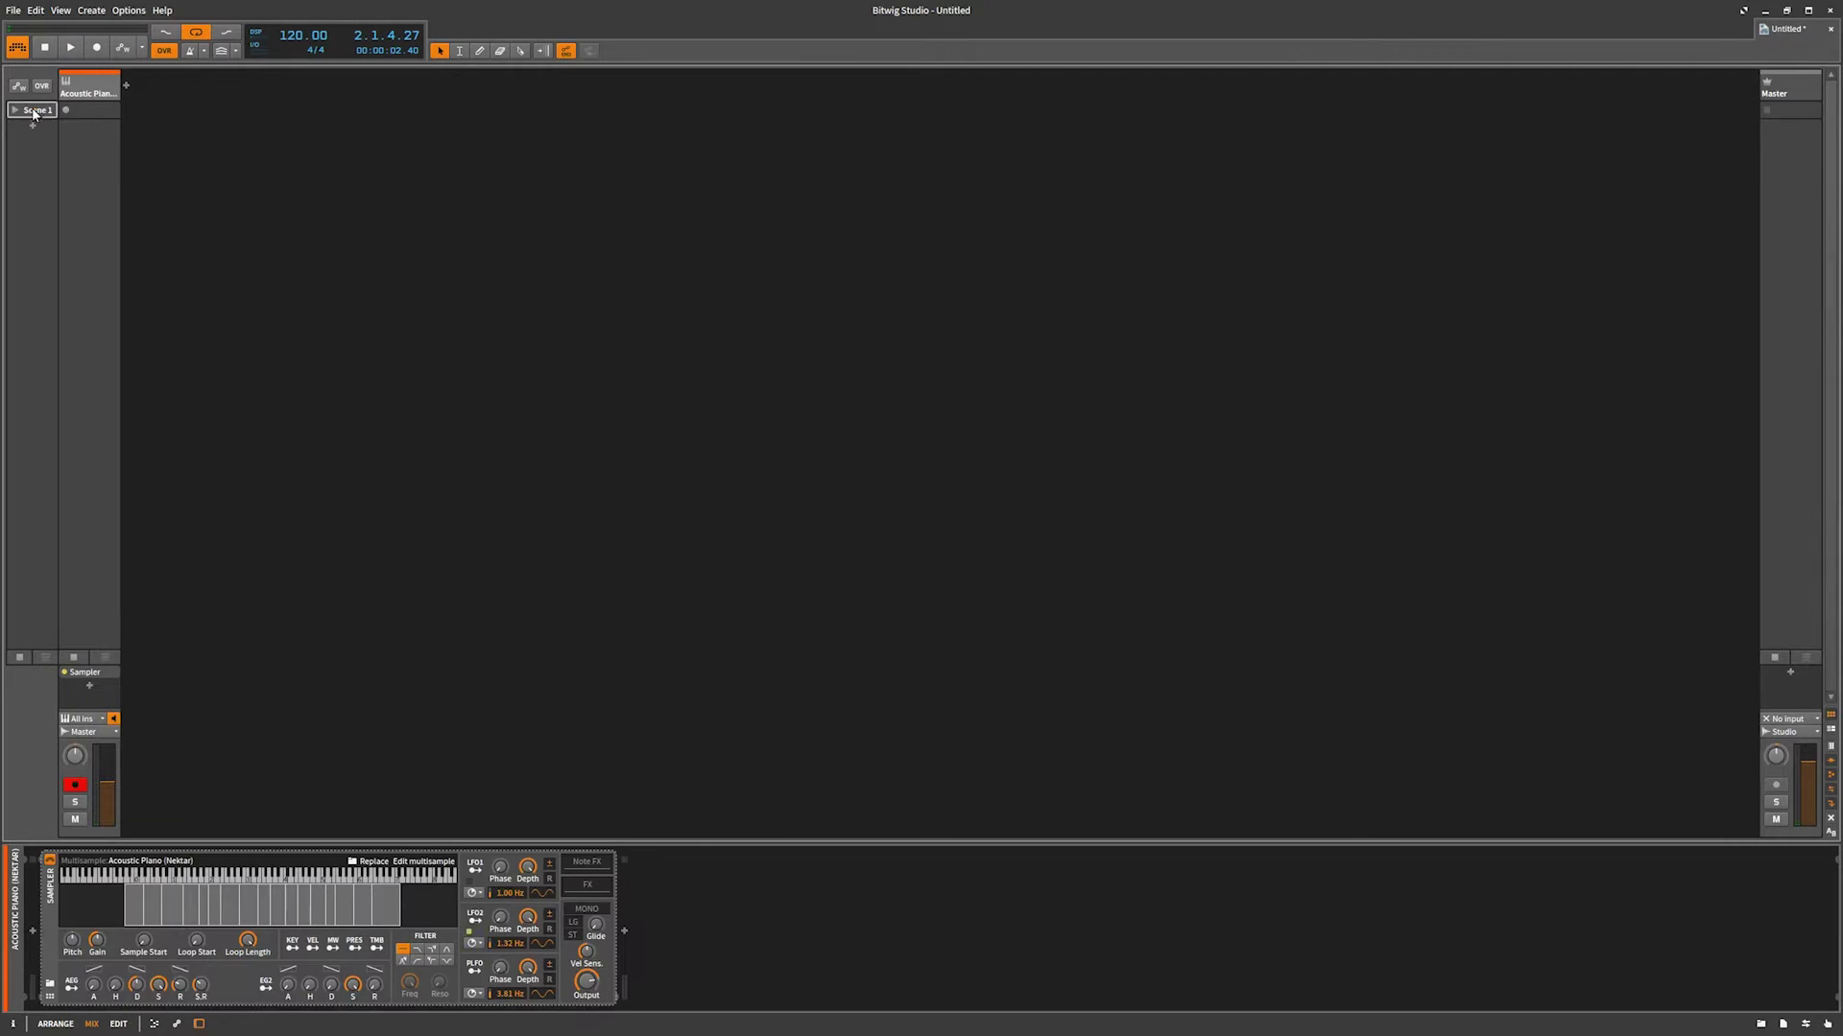
left_click(85, 113)
double_click(86, 111)
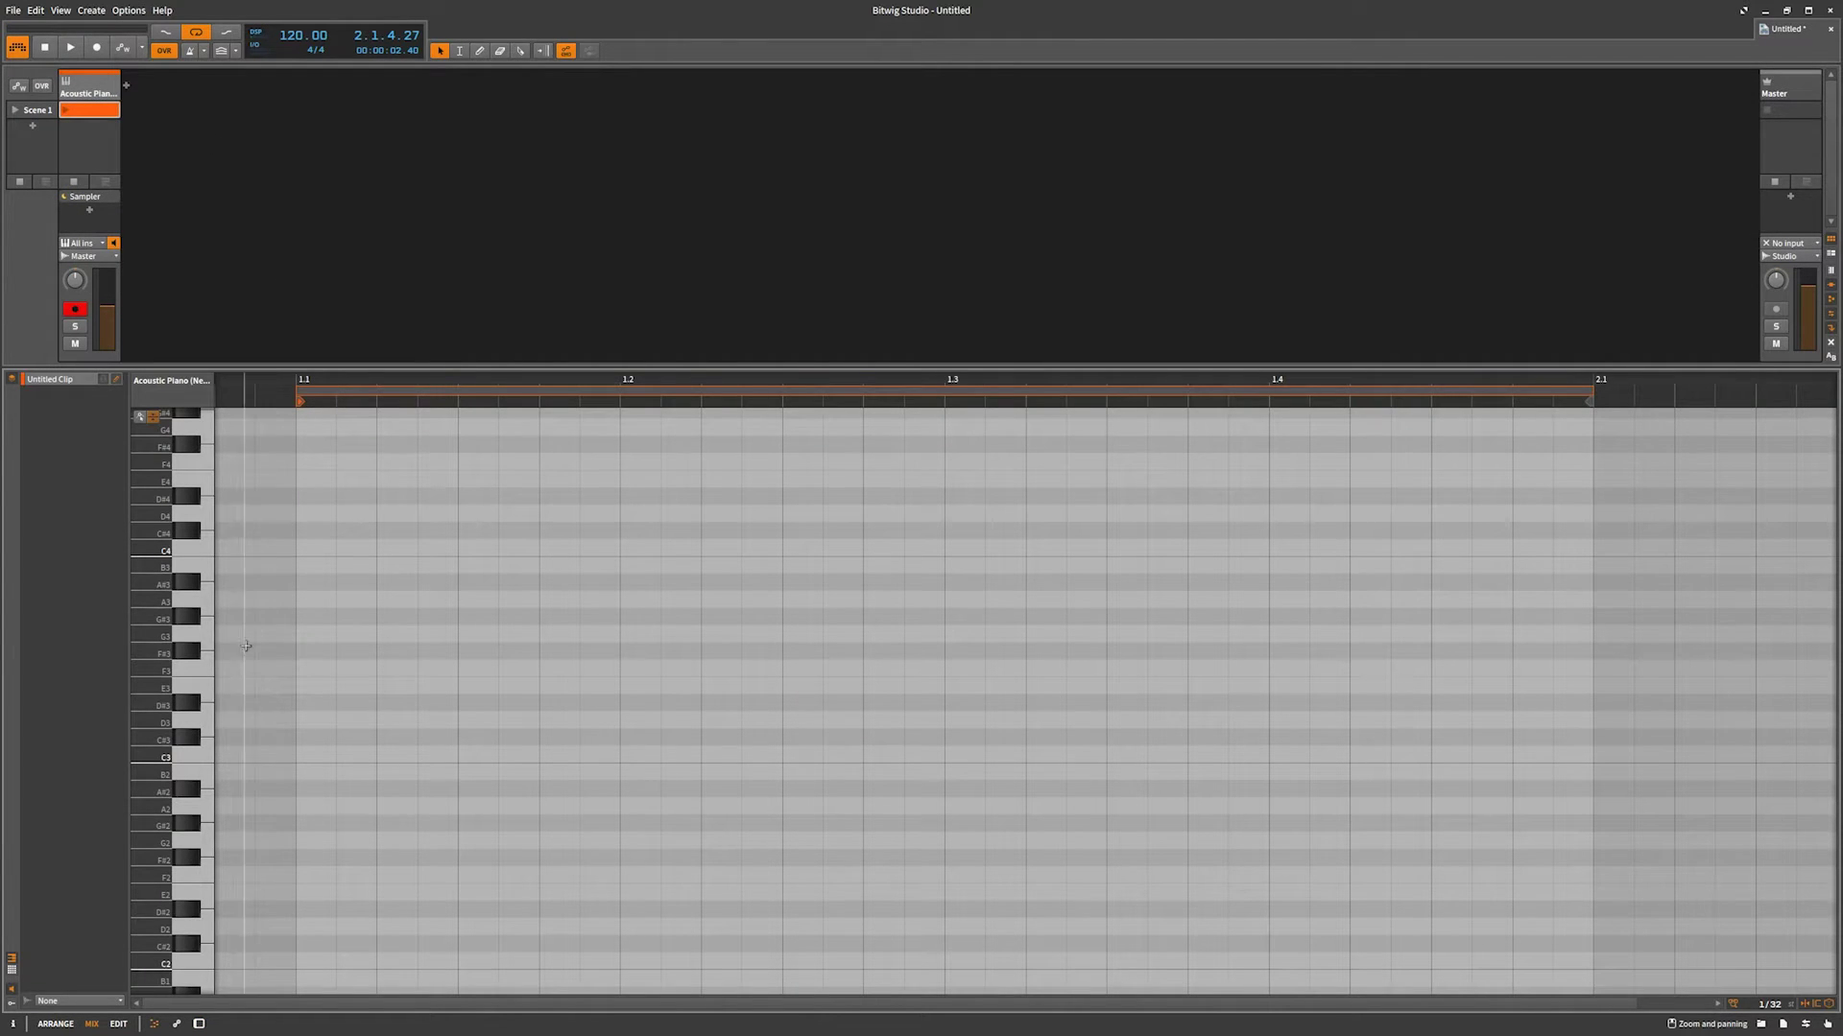
- Draw the melody notes C4, D4, E4, D4 and F4 with the Pencil tool
left_click(479, 51)
left_click(328, 547)
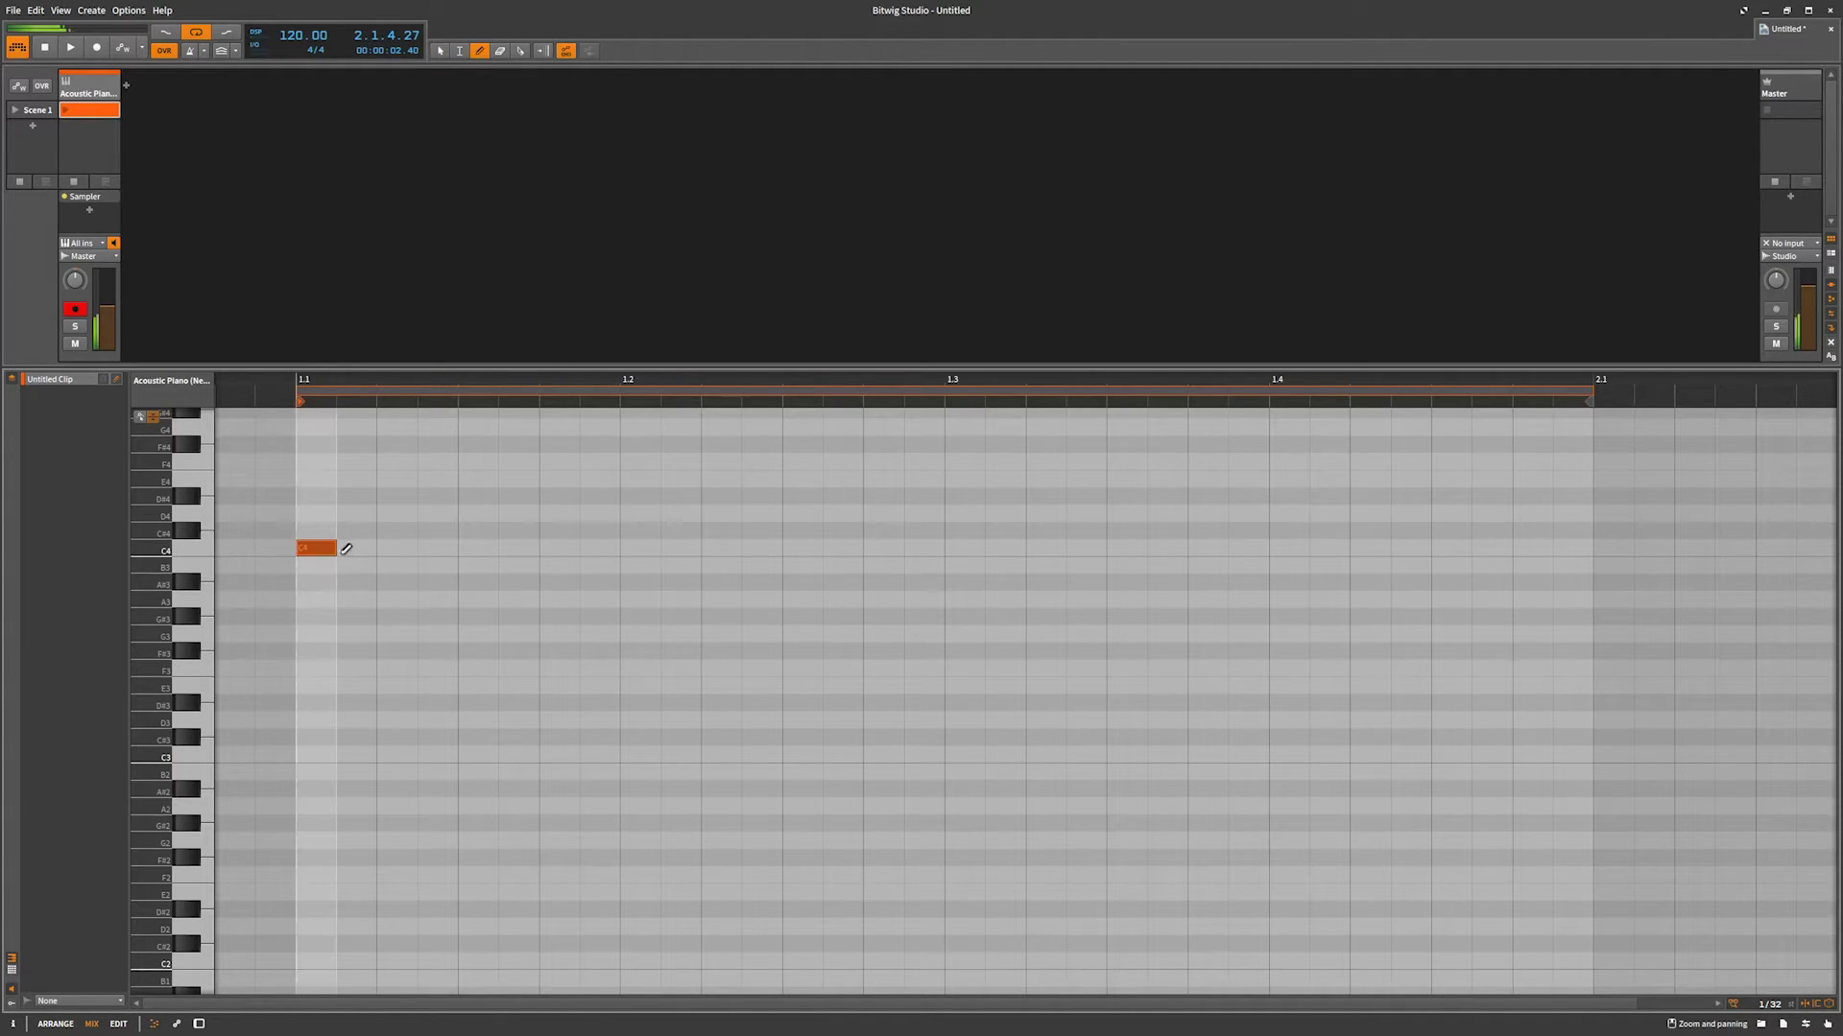
mouse_move(371, 516)
left_mouse_down()
mouse_move(905, 514)
mouse_move(855, 514)
mouse_move(1391, 477)
mouse_move(1110, 480)
mouse_move(1307, 515)
left_mouse_up()
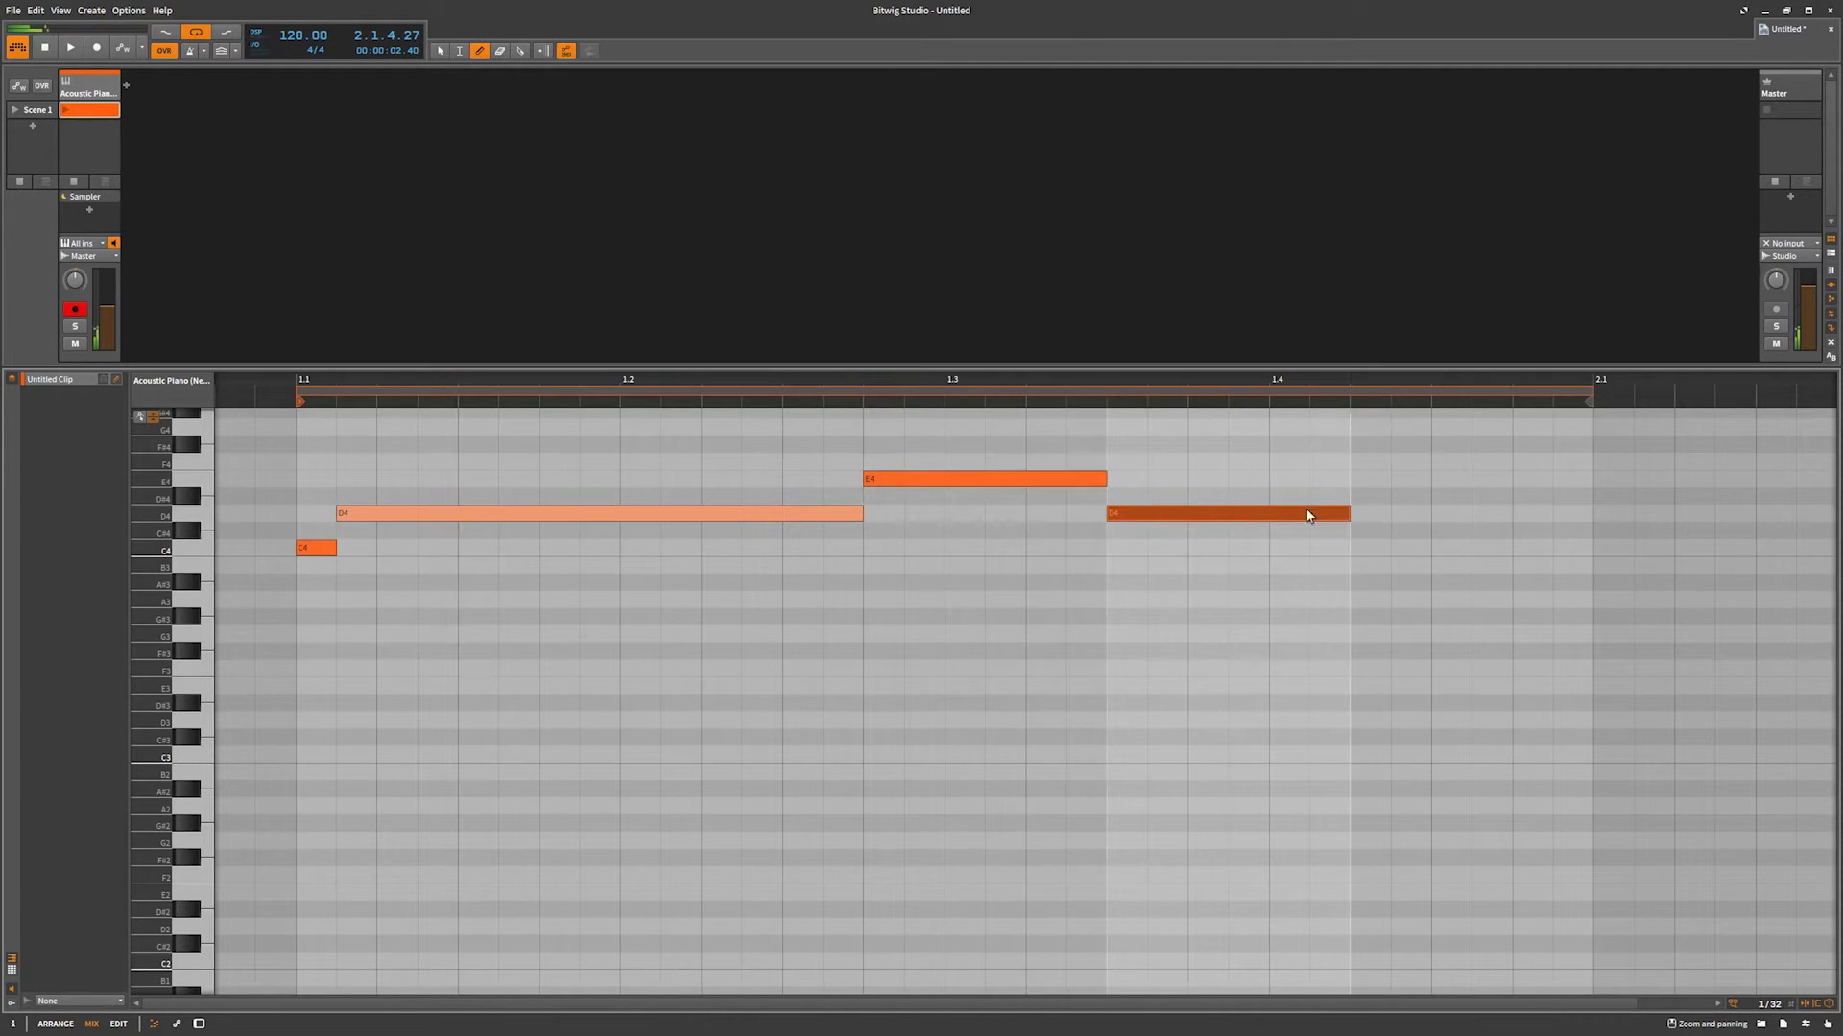
left_click(1372, 462)
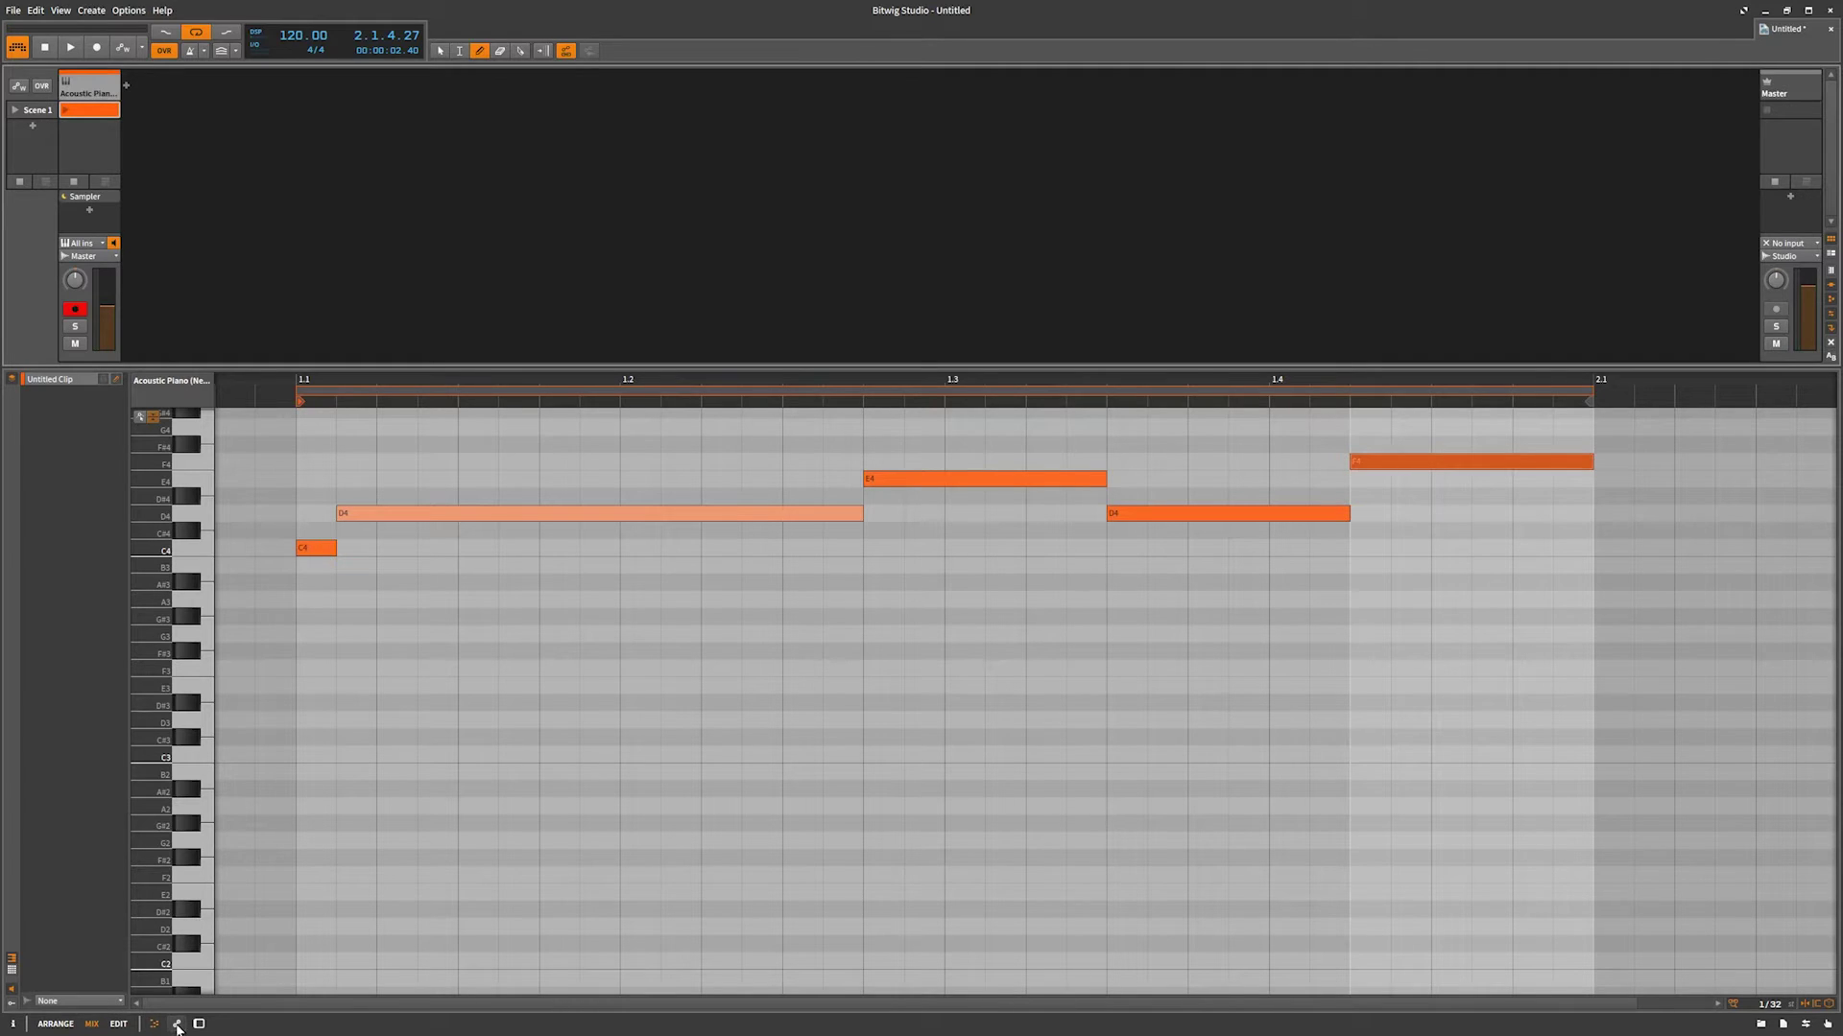
- Show the track's devices and inspect the Sampler's pitch options without changing anything
double_click(104, 92)
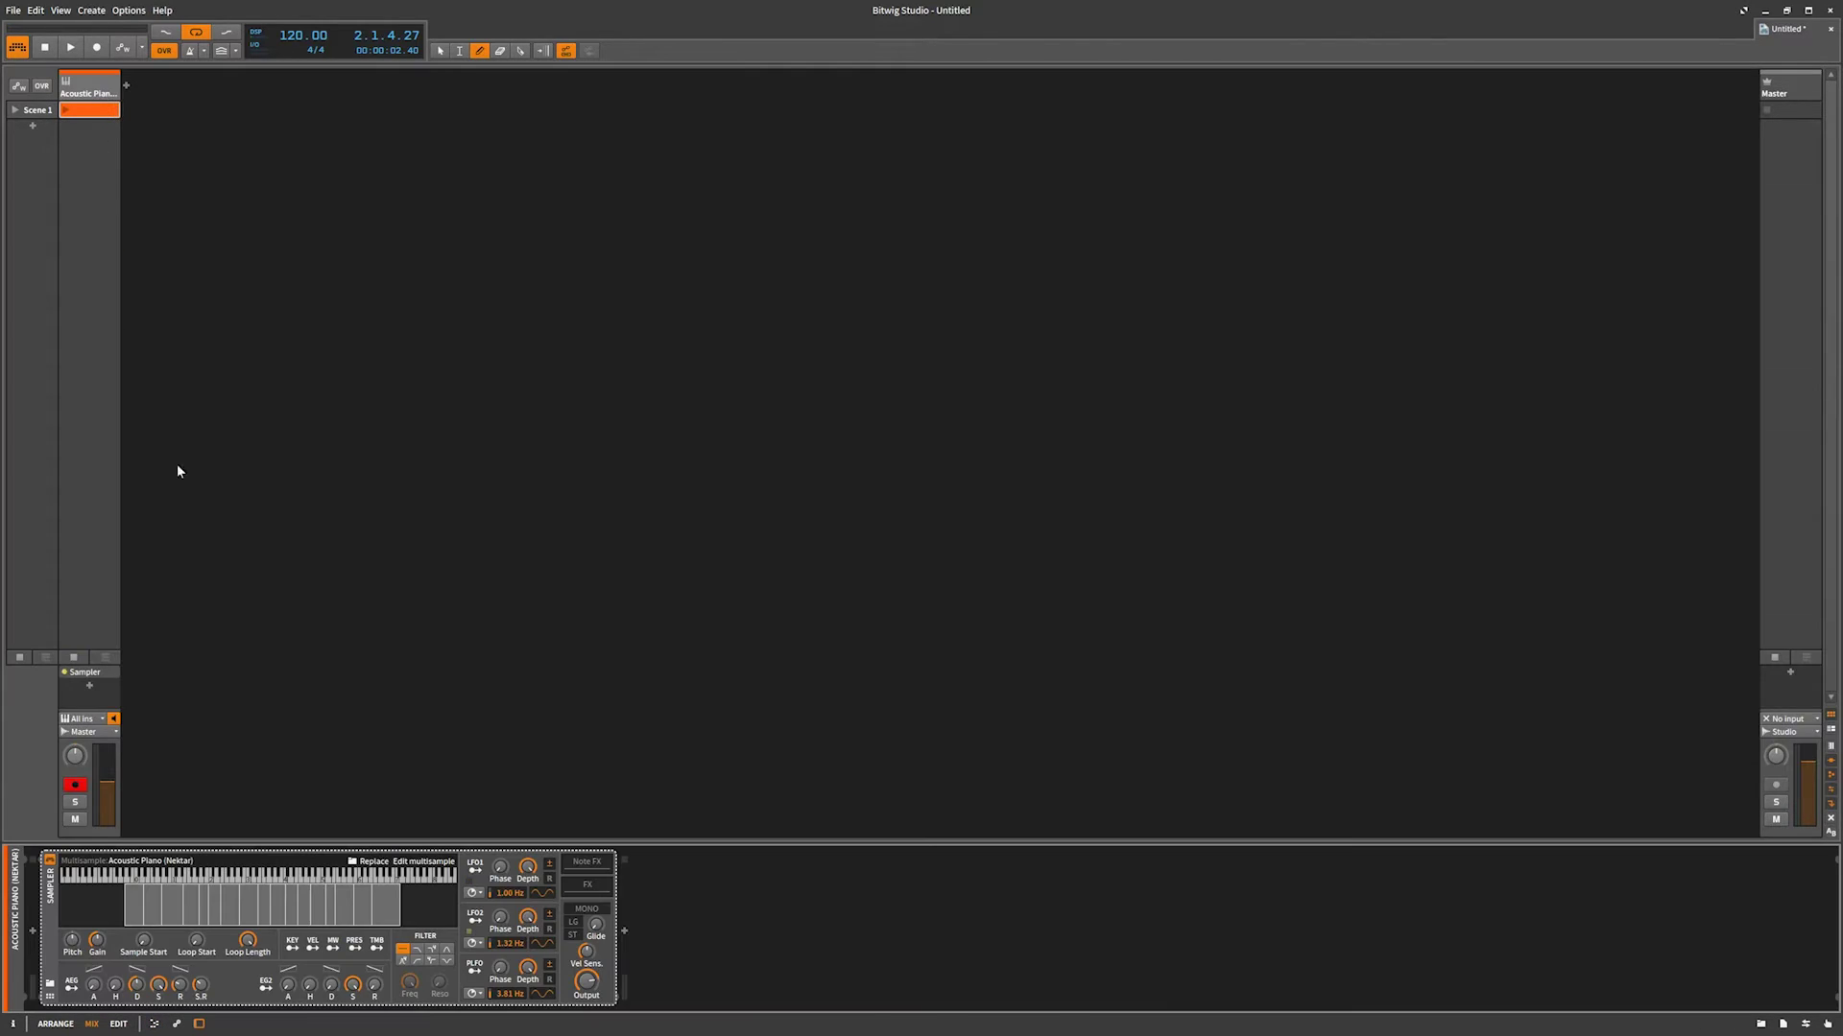
right_click(74, 942)
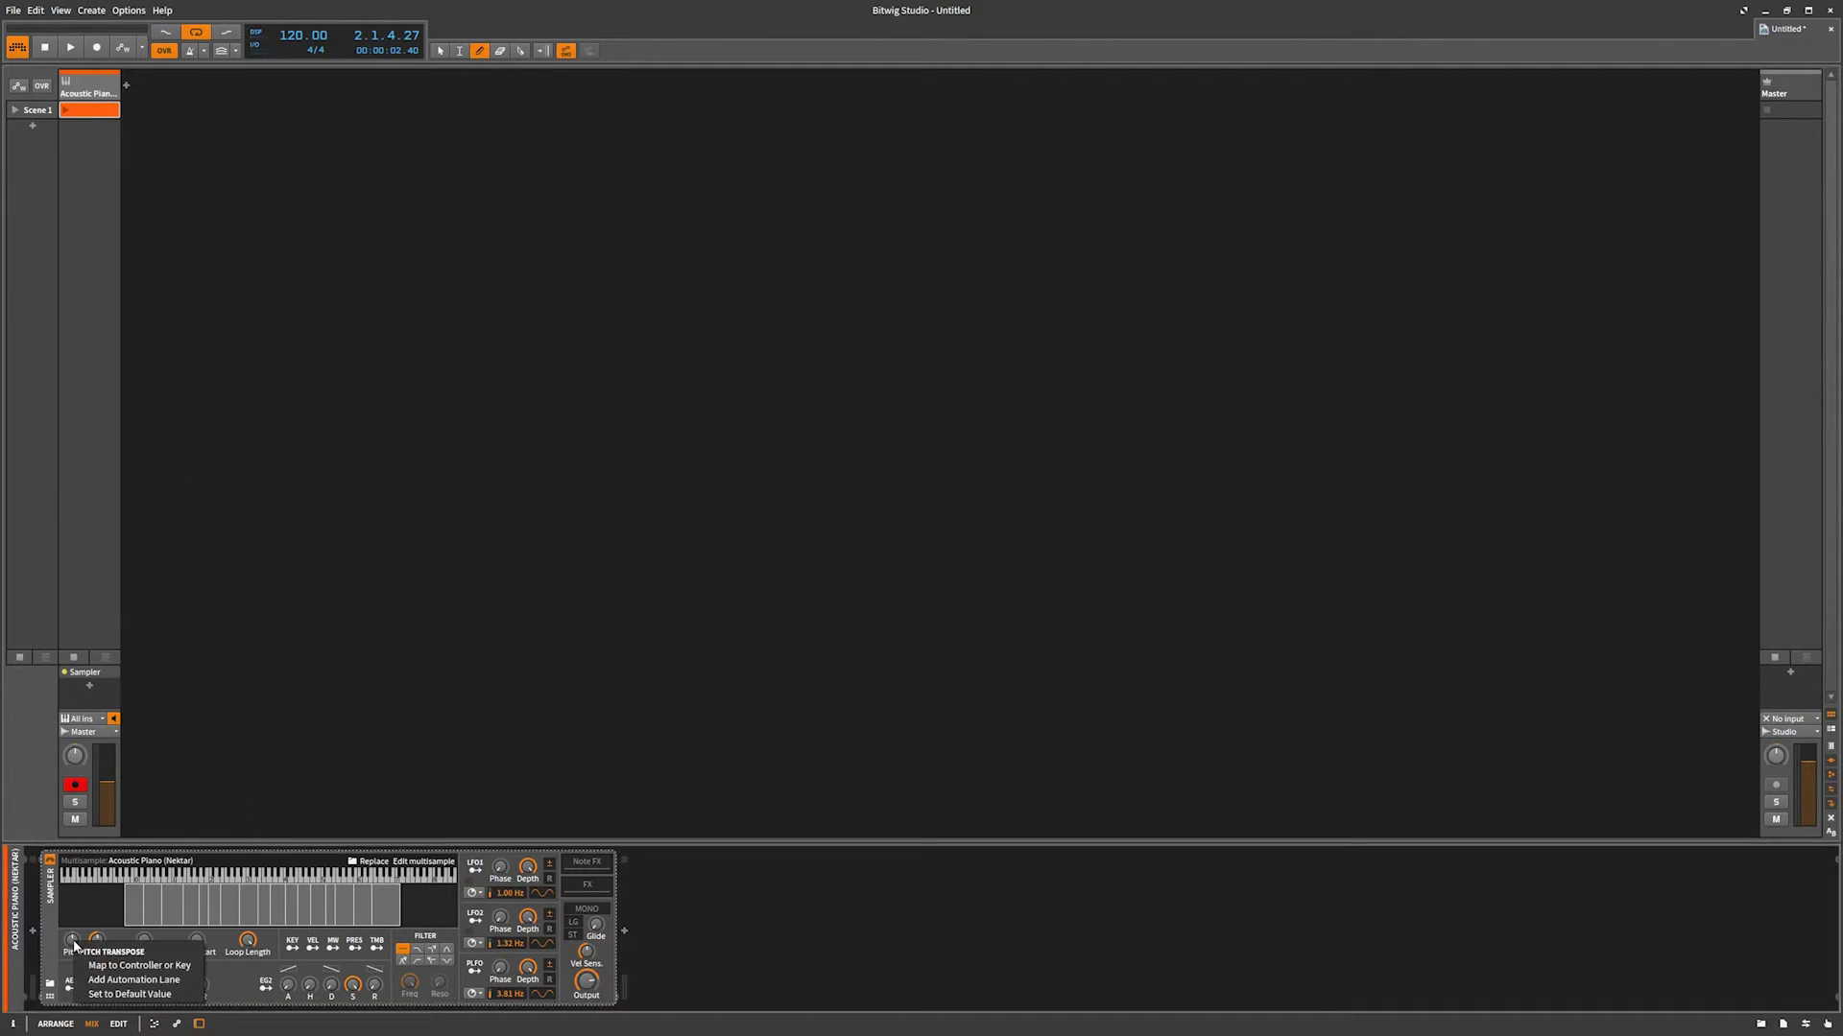
left_click(120, 980)
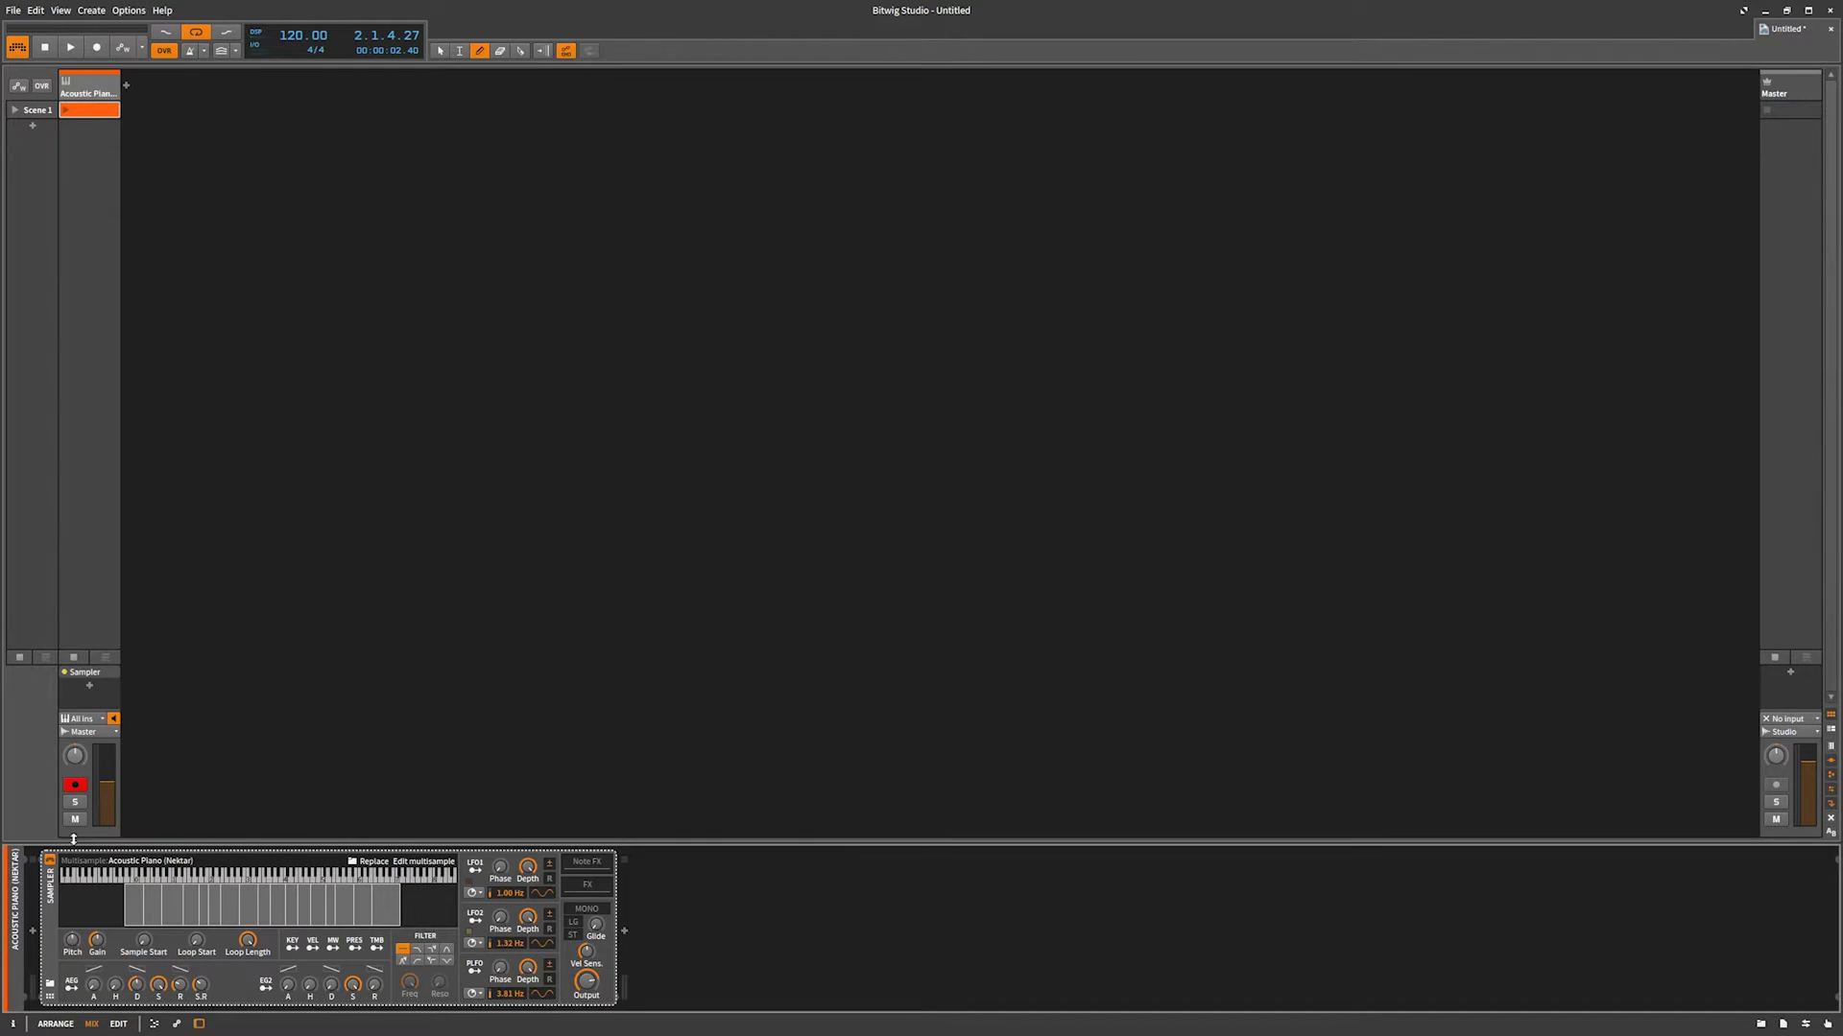
- Set the clip's automation lane to Sampler Pitch Transpose and add a point at the clip start
left_click(176, 1024)
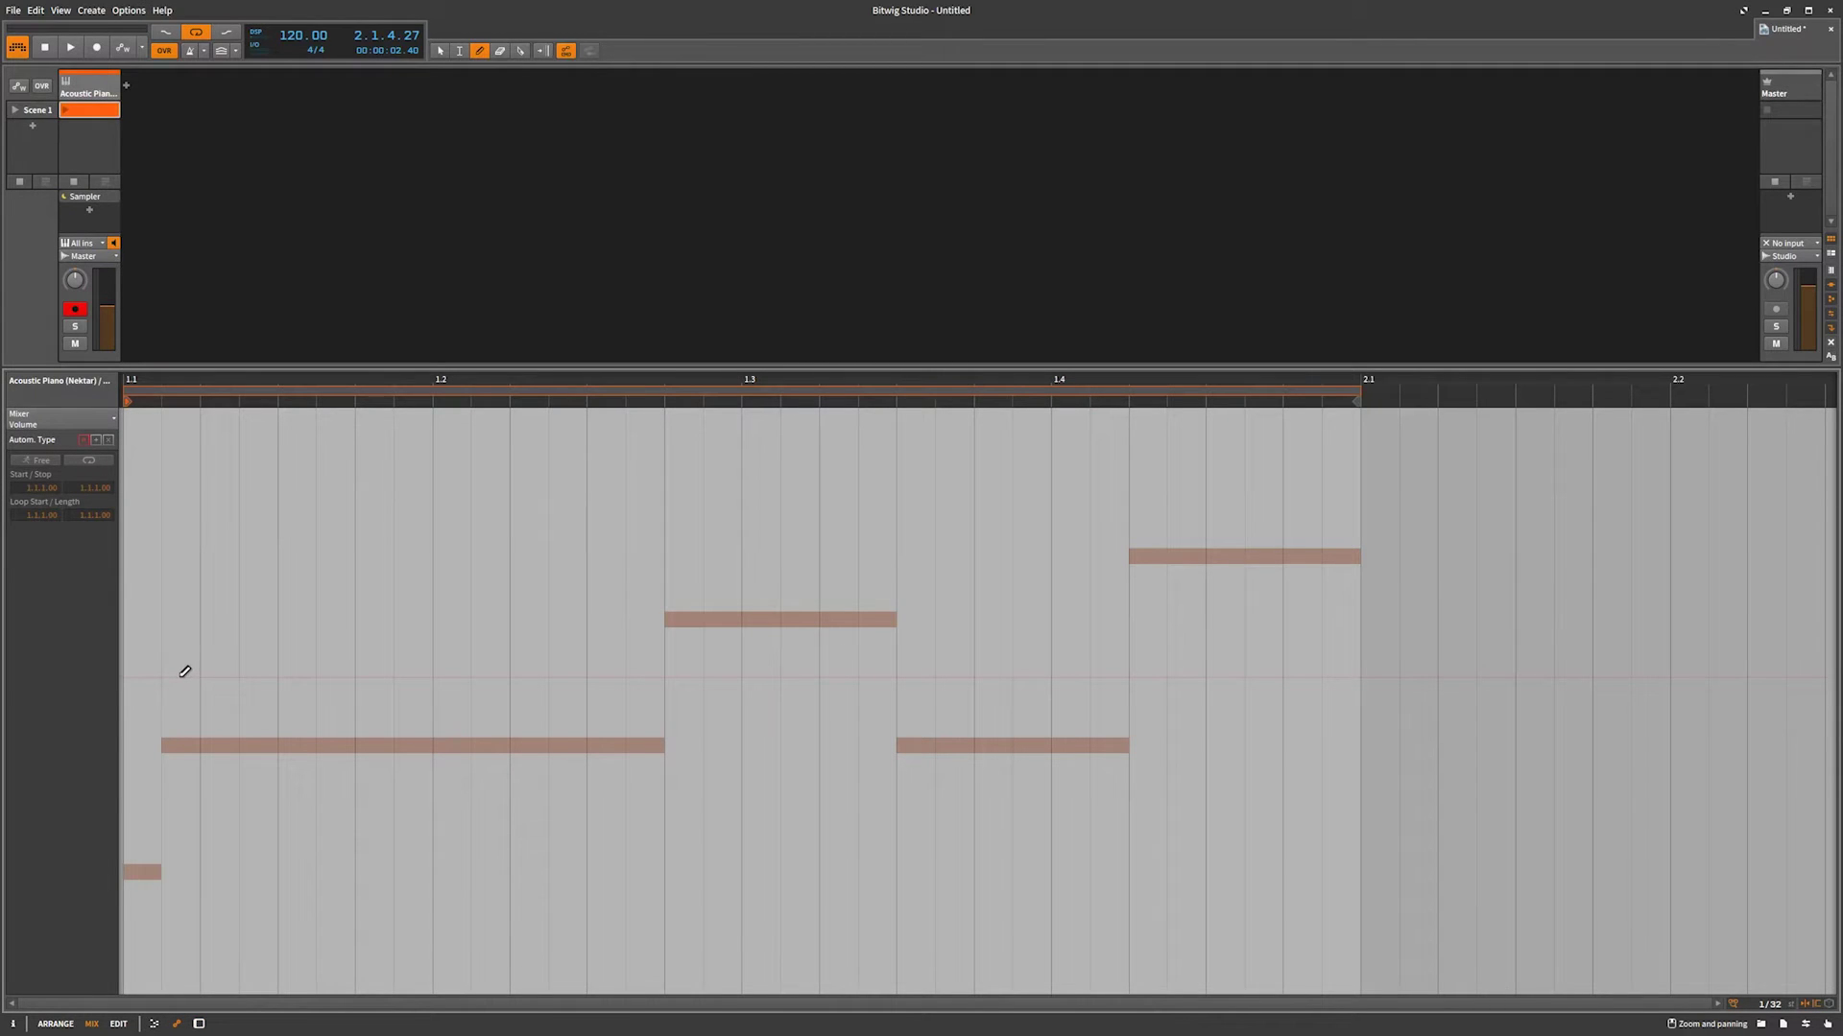
left_click(111, 413)
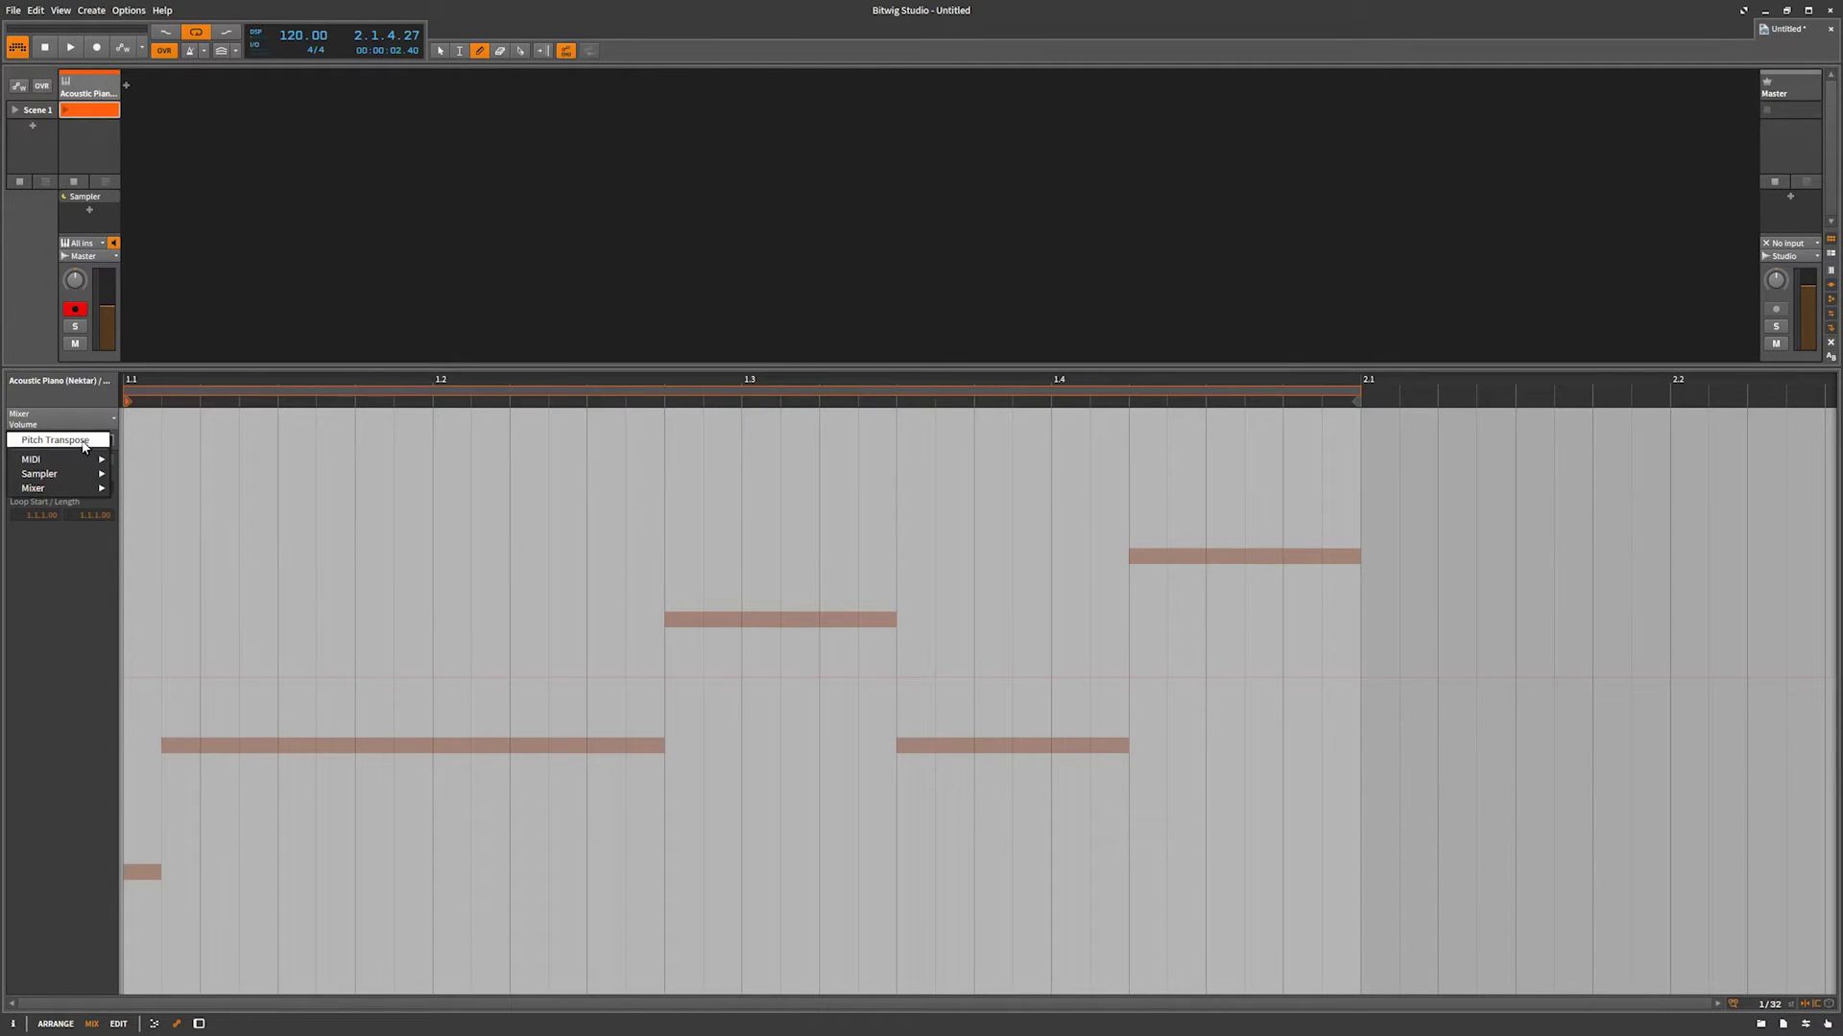
left_click(83, 437)
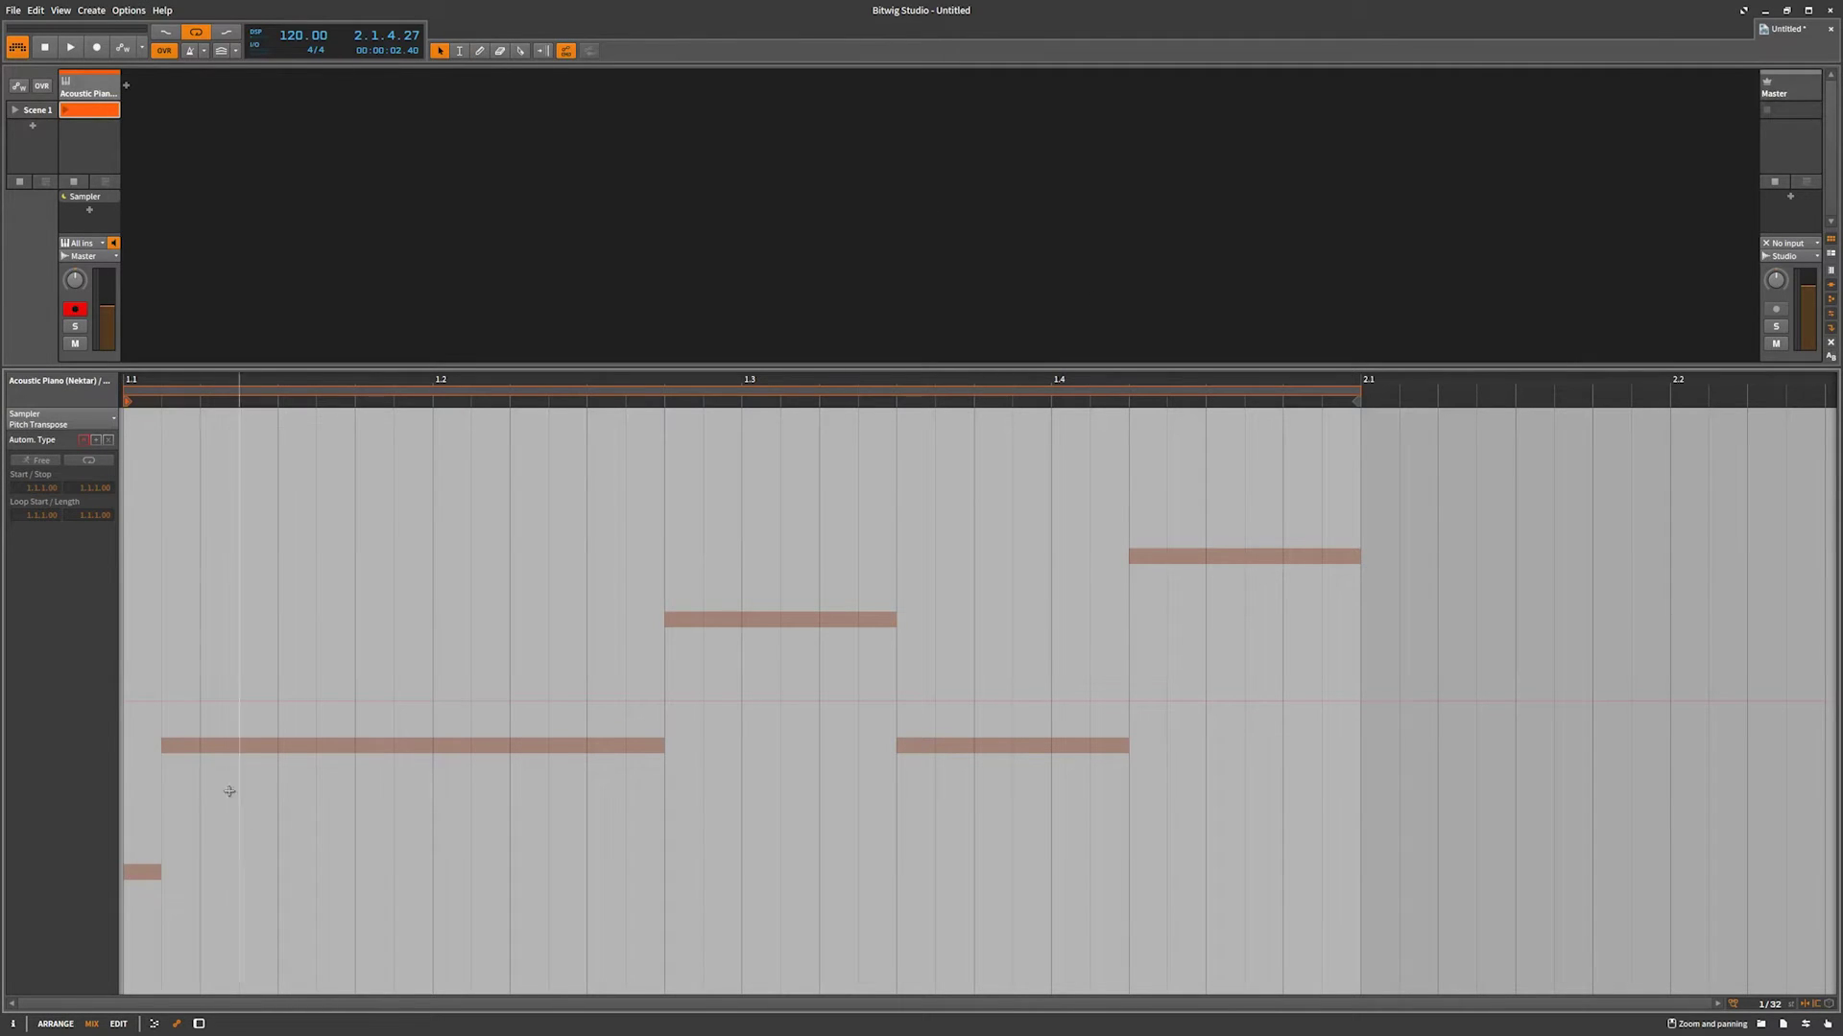
left_click(135, 701)
- Add Pitch Transpose automation points at beats 1.2, 1.3, 1.4 and past the clip end
left_click(434, 707)
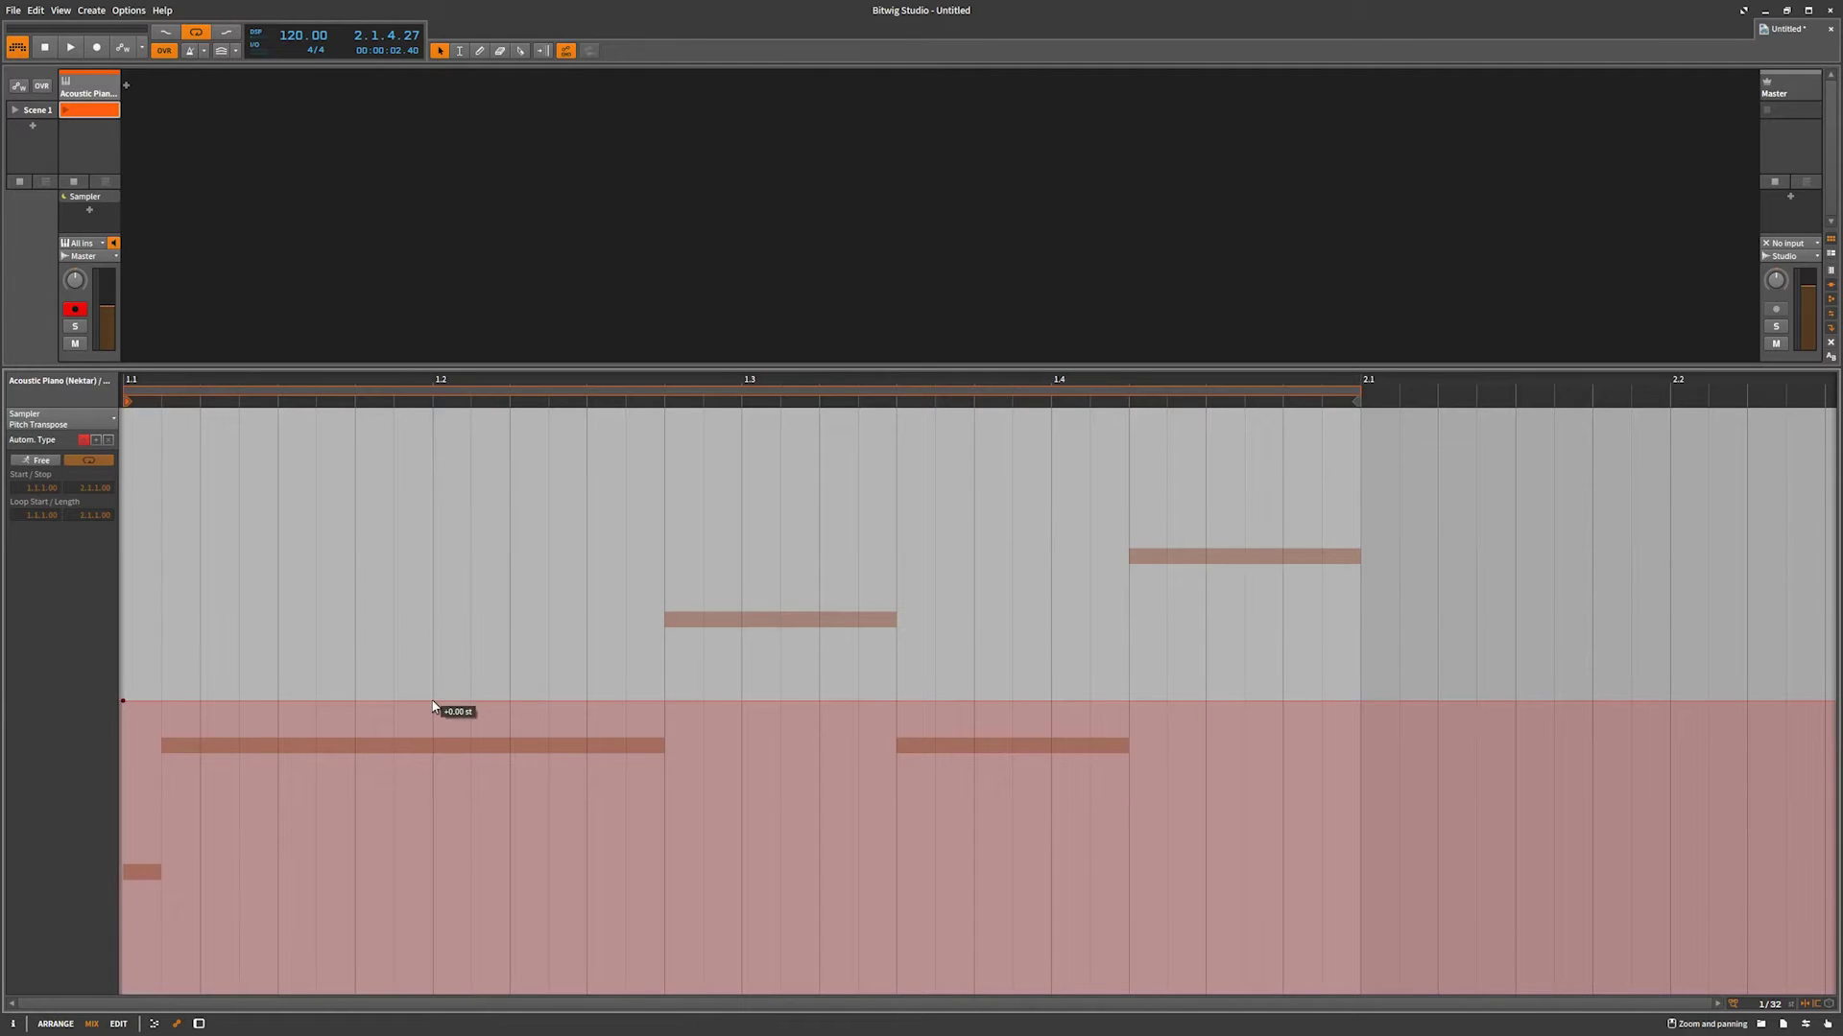
left_click(737, 705)
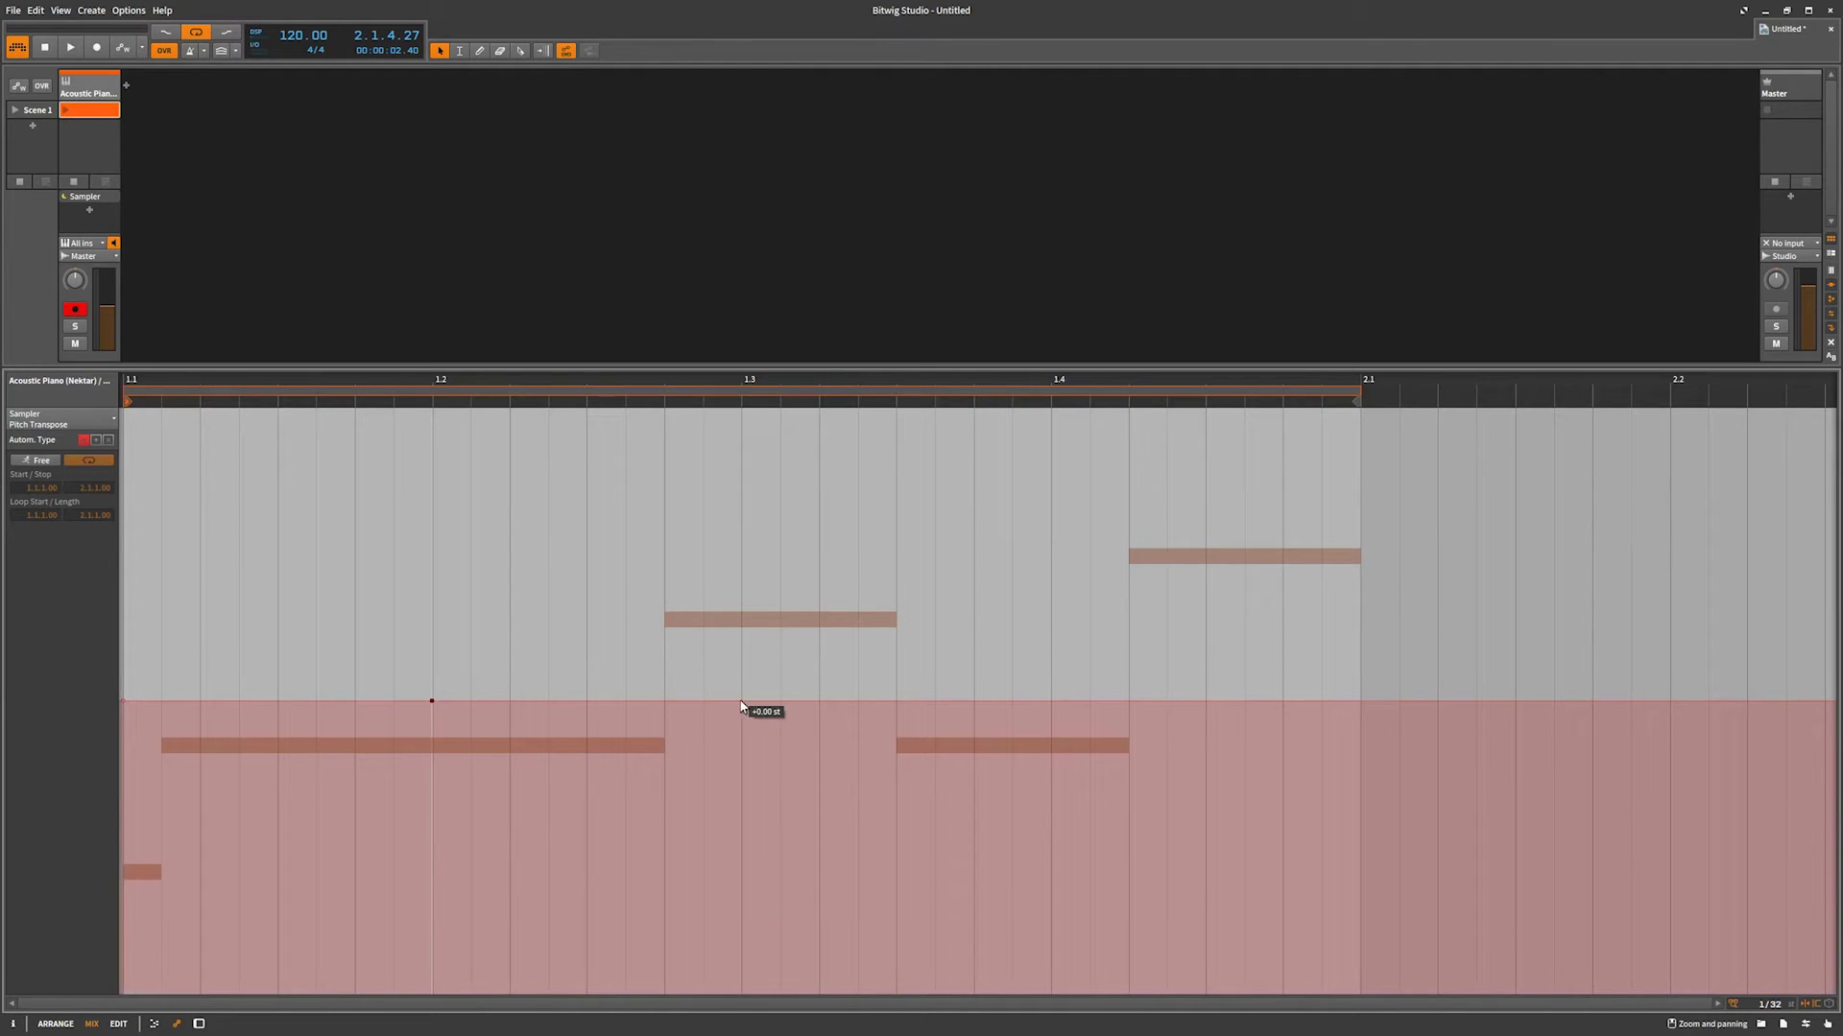
left_click(1053, 707)
left_click(1437, 702)
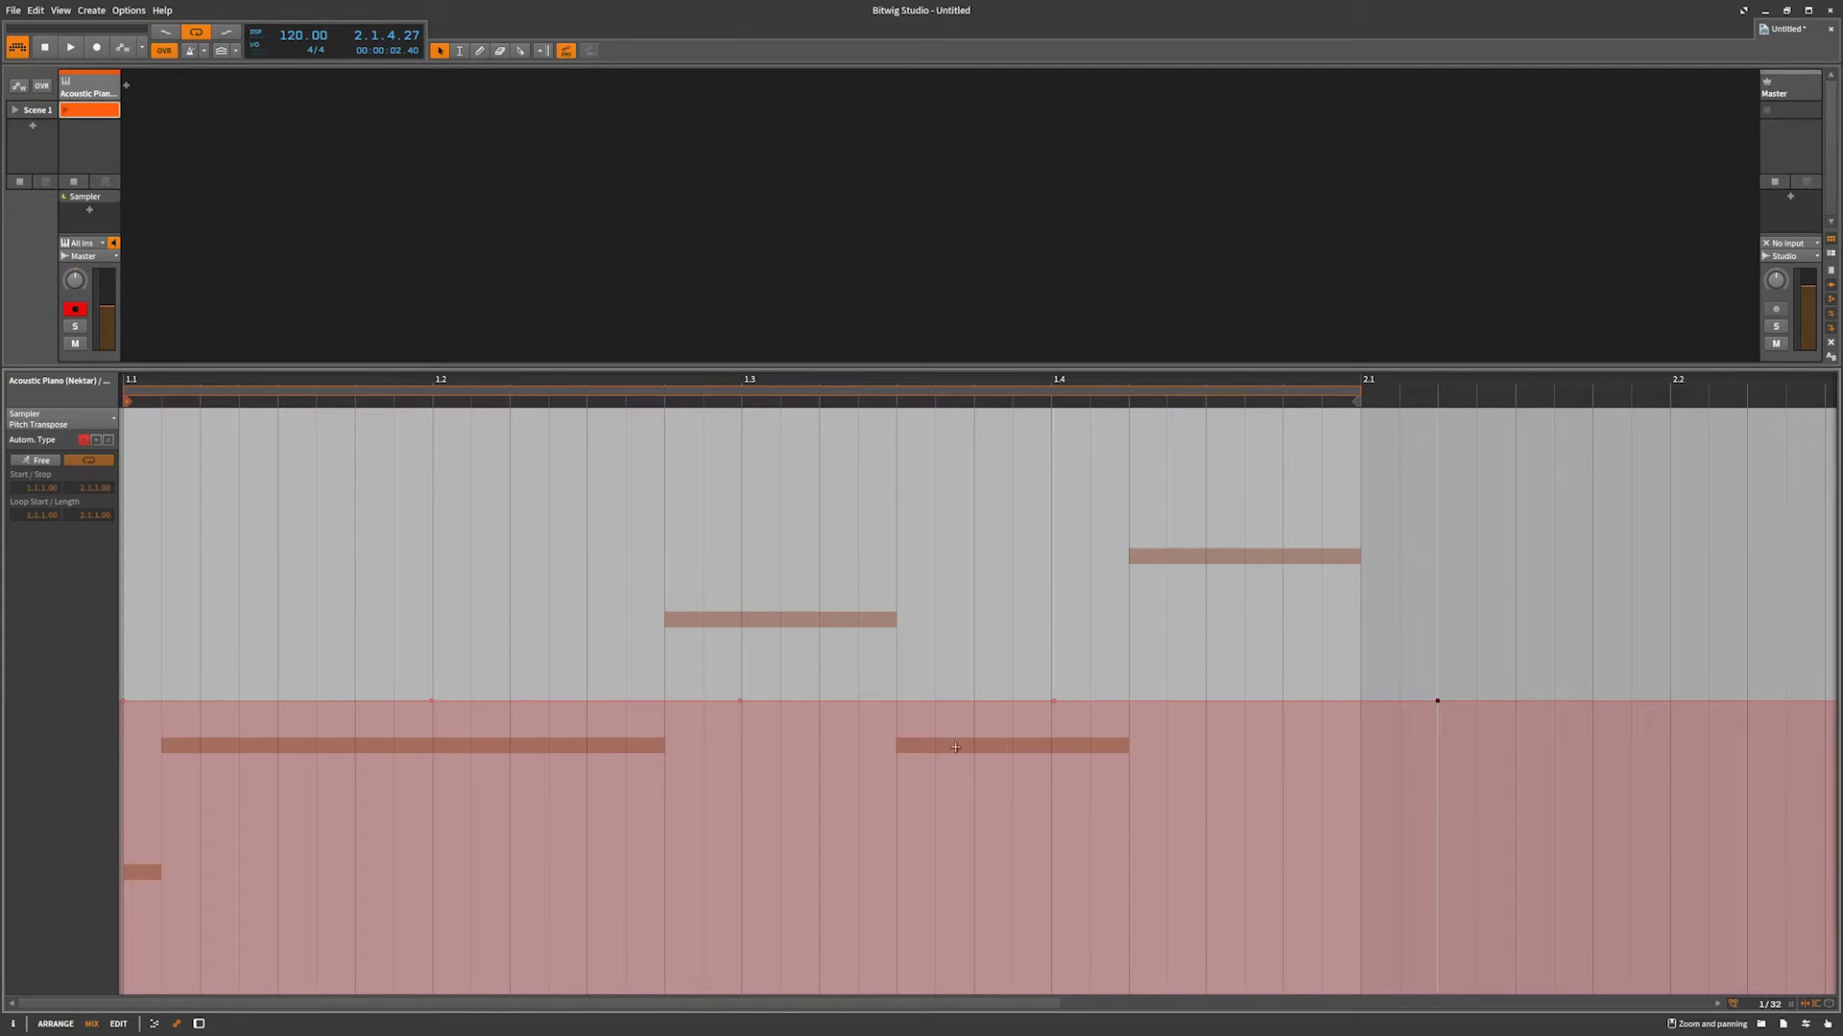
- Raise one point into a peak, drop another into a deep valley, and curve the ramps between
left_click_drag(432, 706, 432, 440)
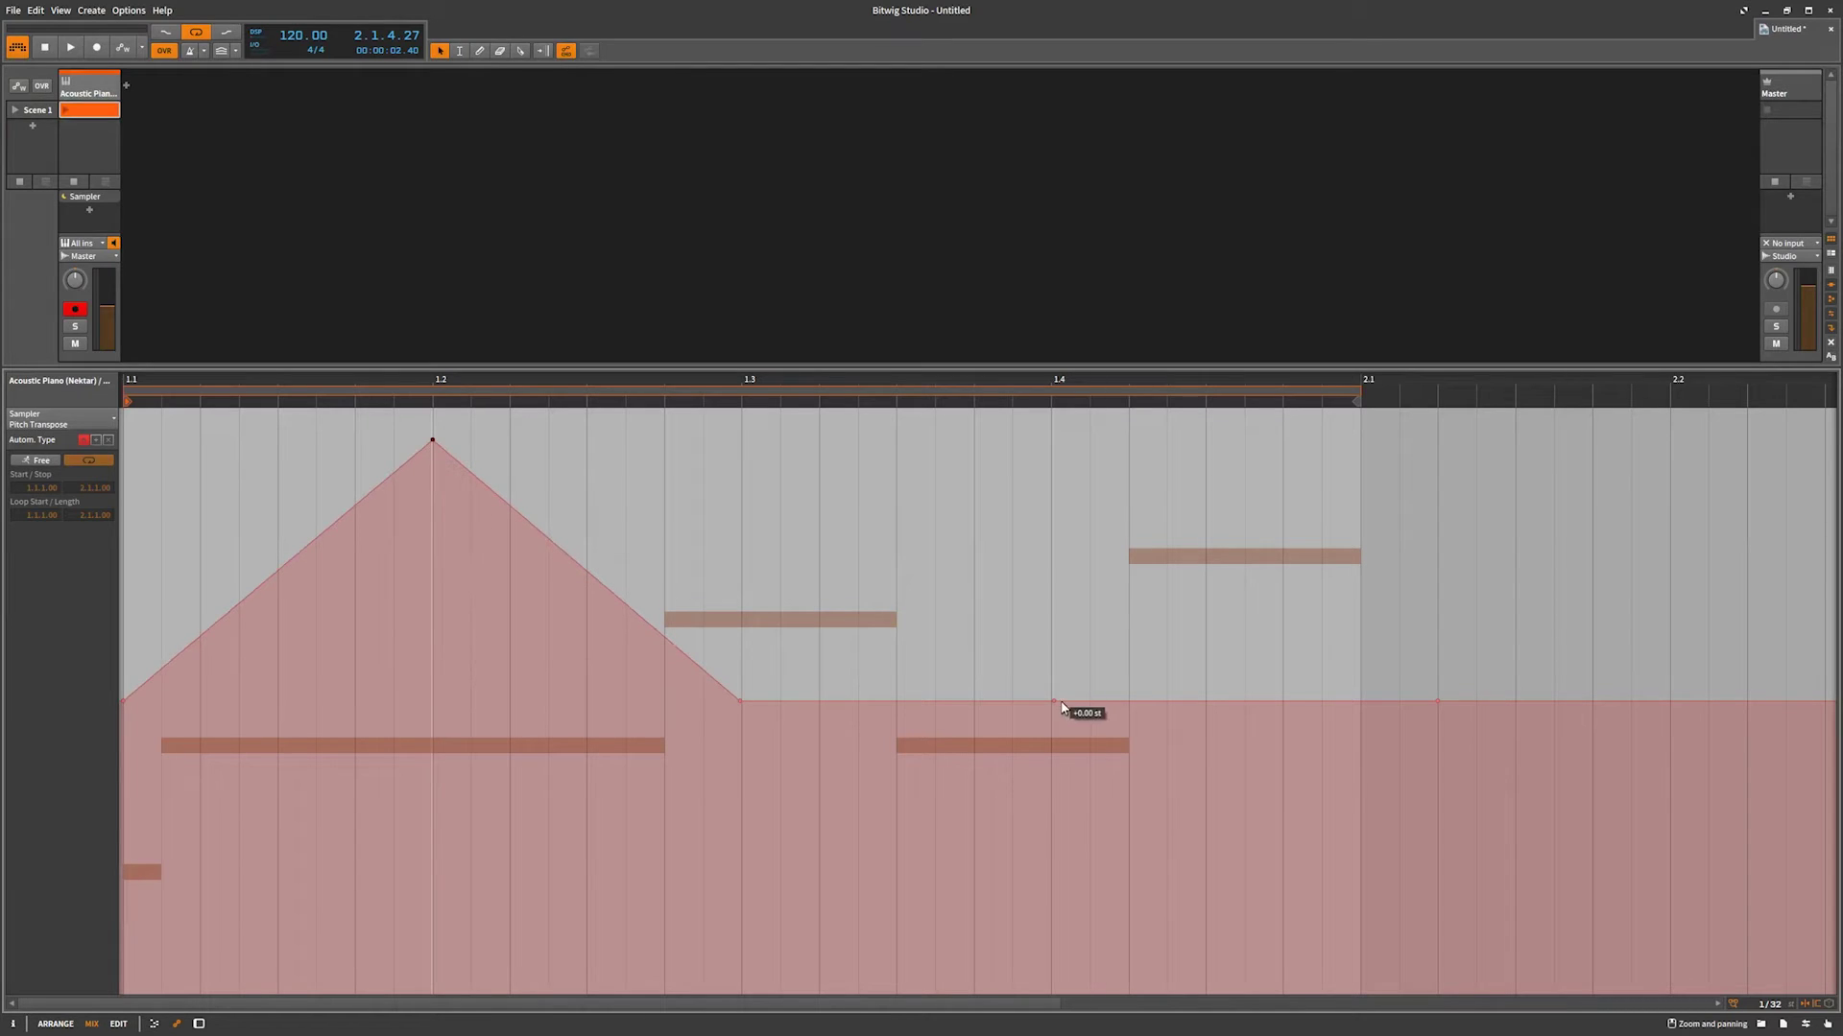
left_click_drag(1055, 703, 1090, 986)
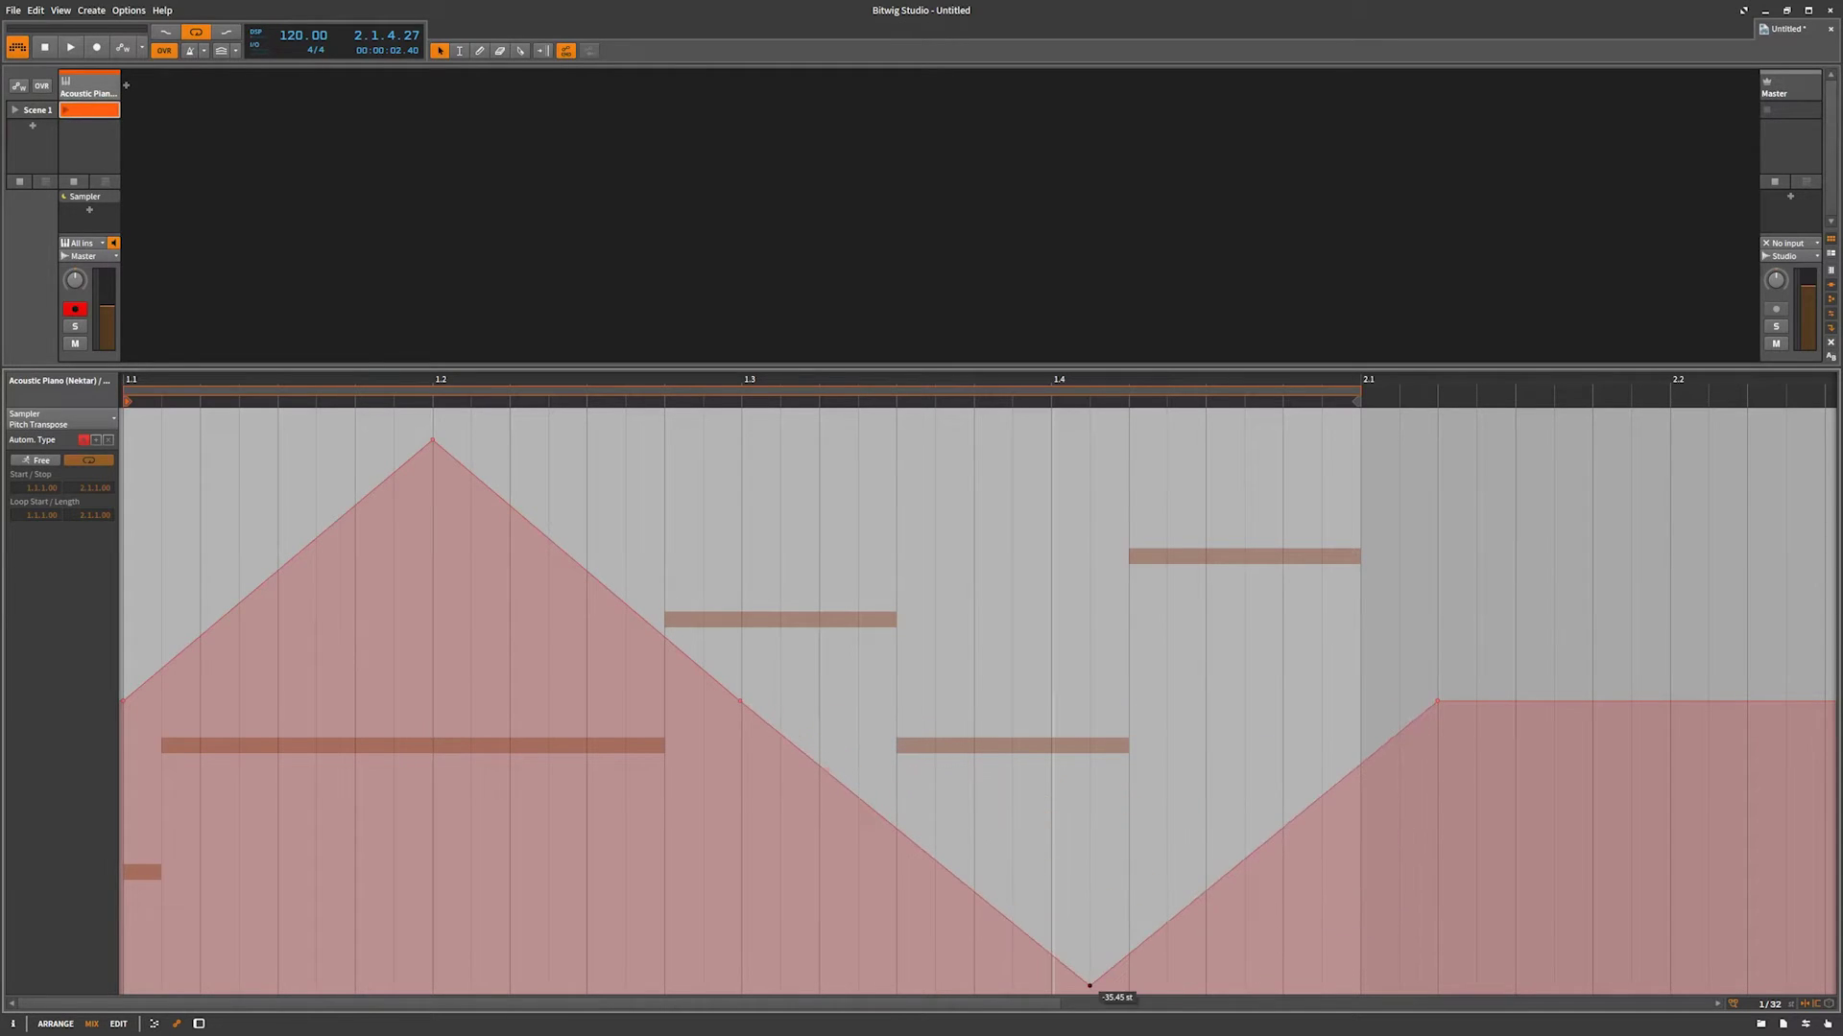
left_click_drag(1438, 701, 1526, 625)
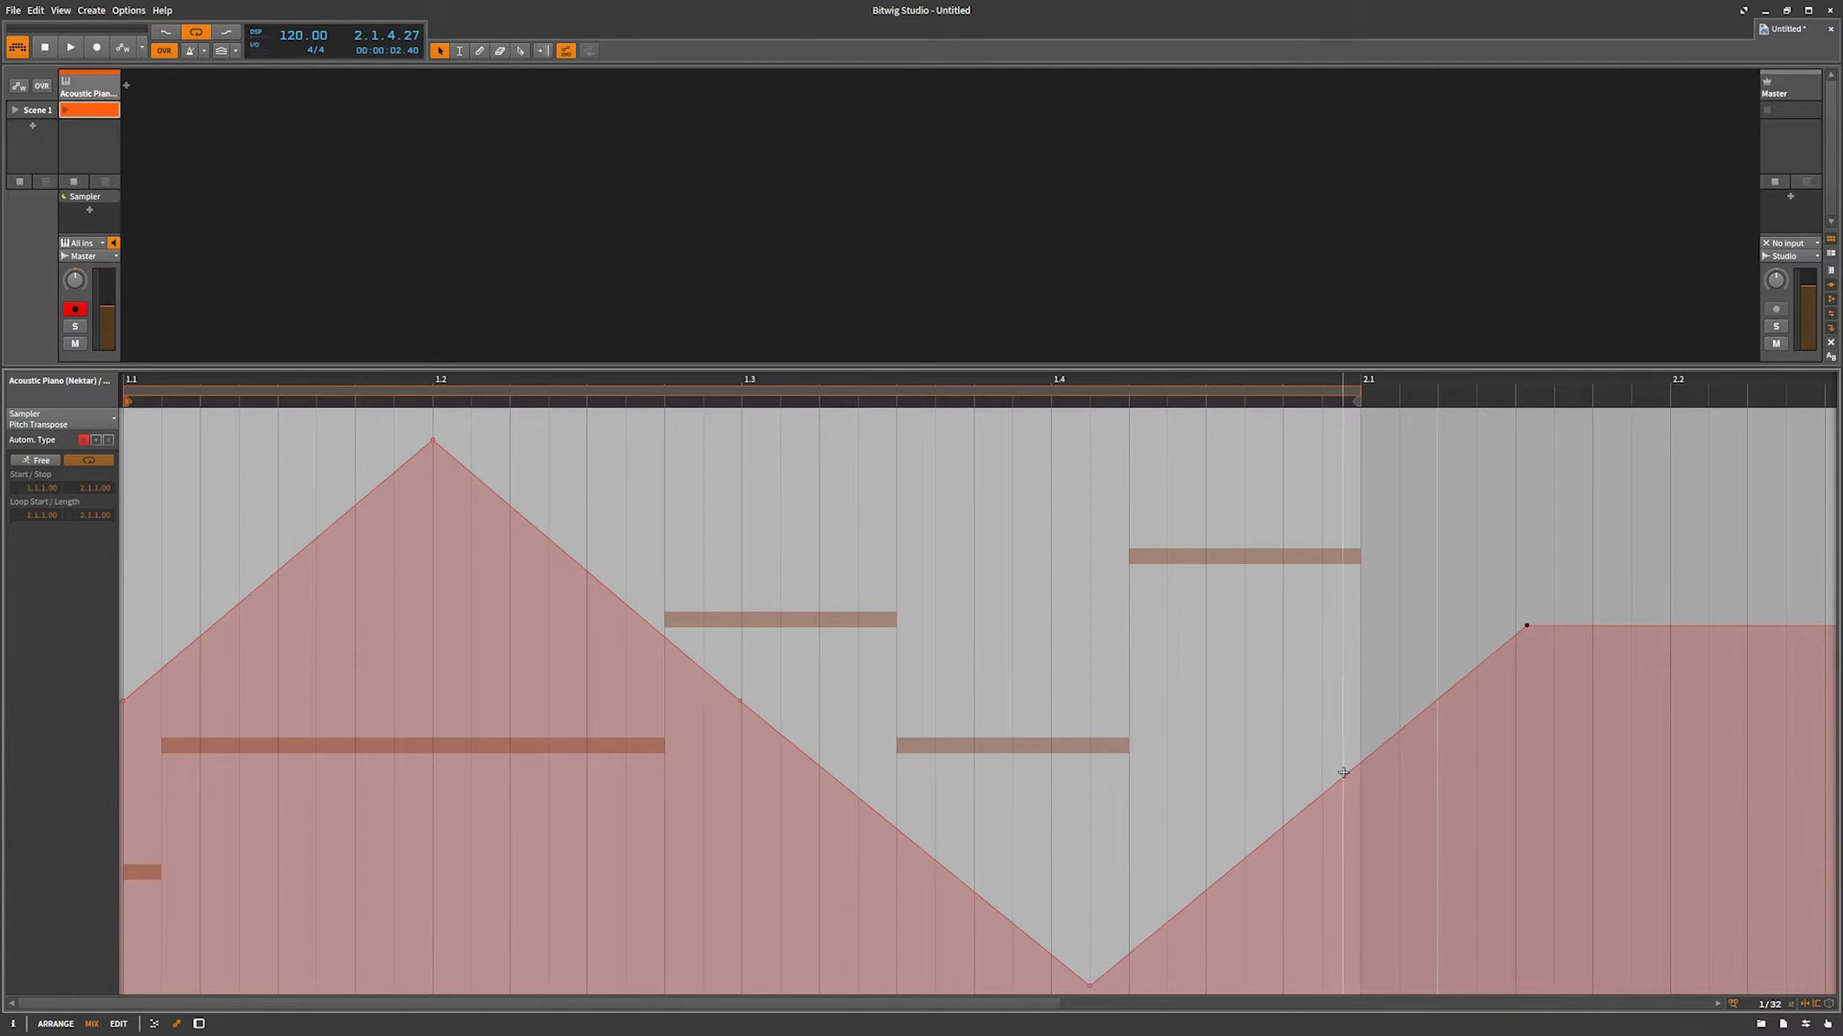
left_click_drag(1345, 768, 1345, 863)
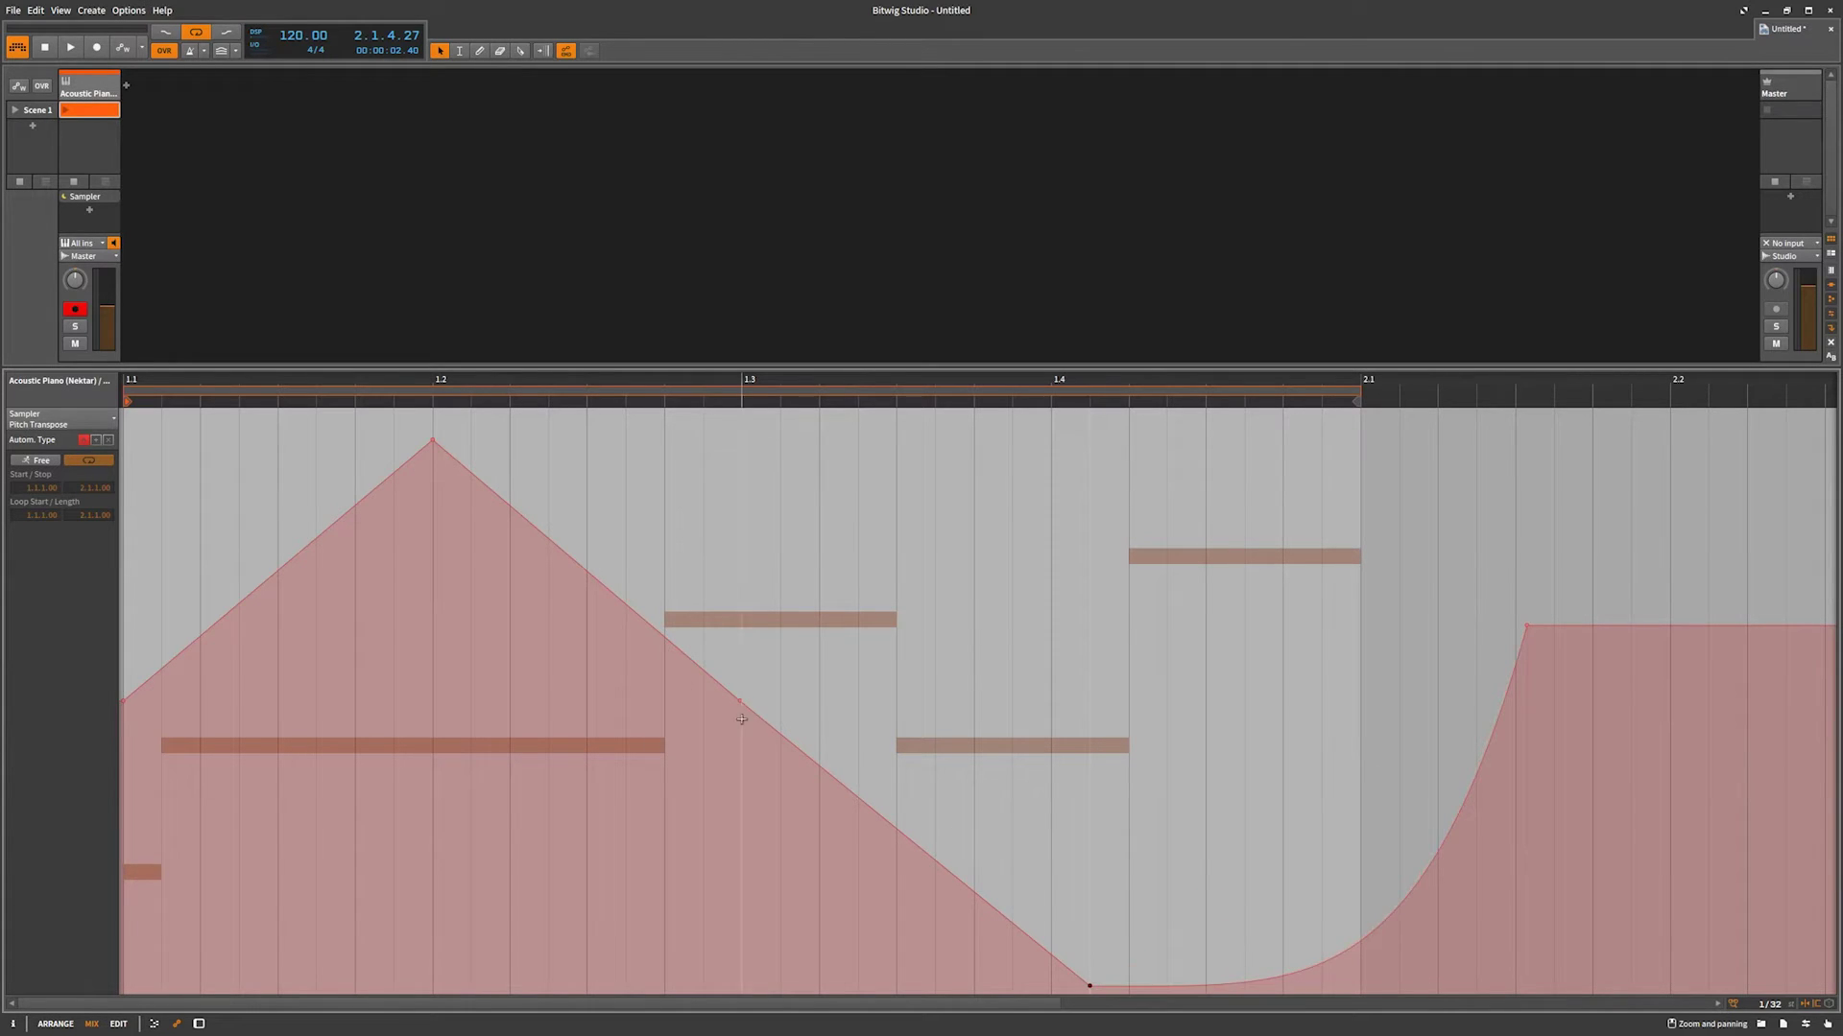
left_click_drag(639, 621, 639, 710)
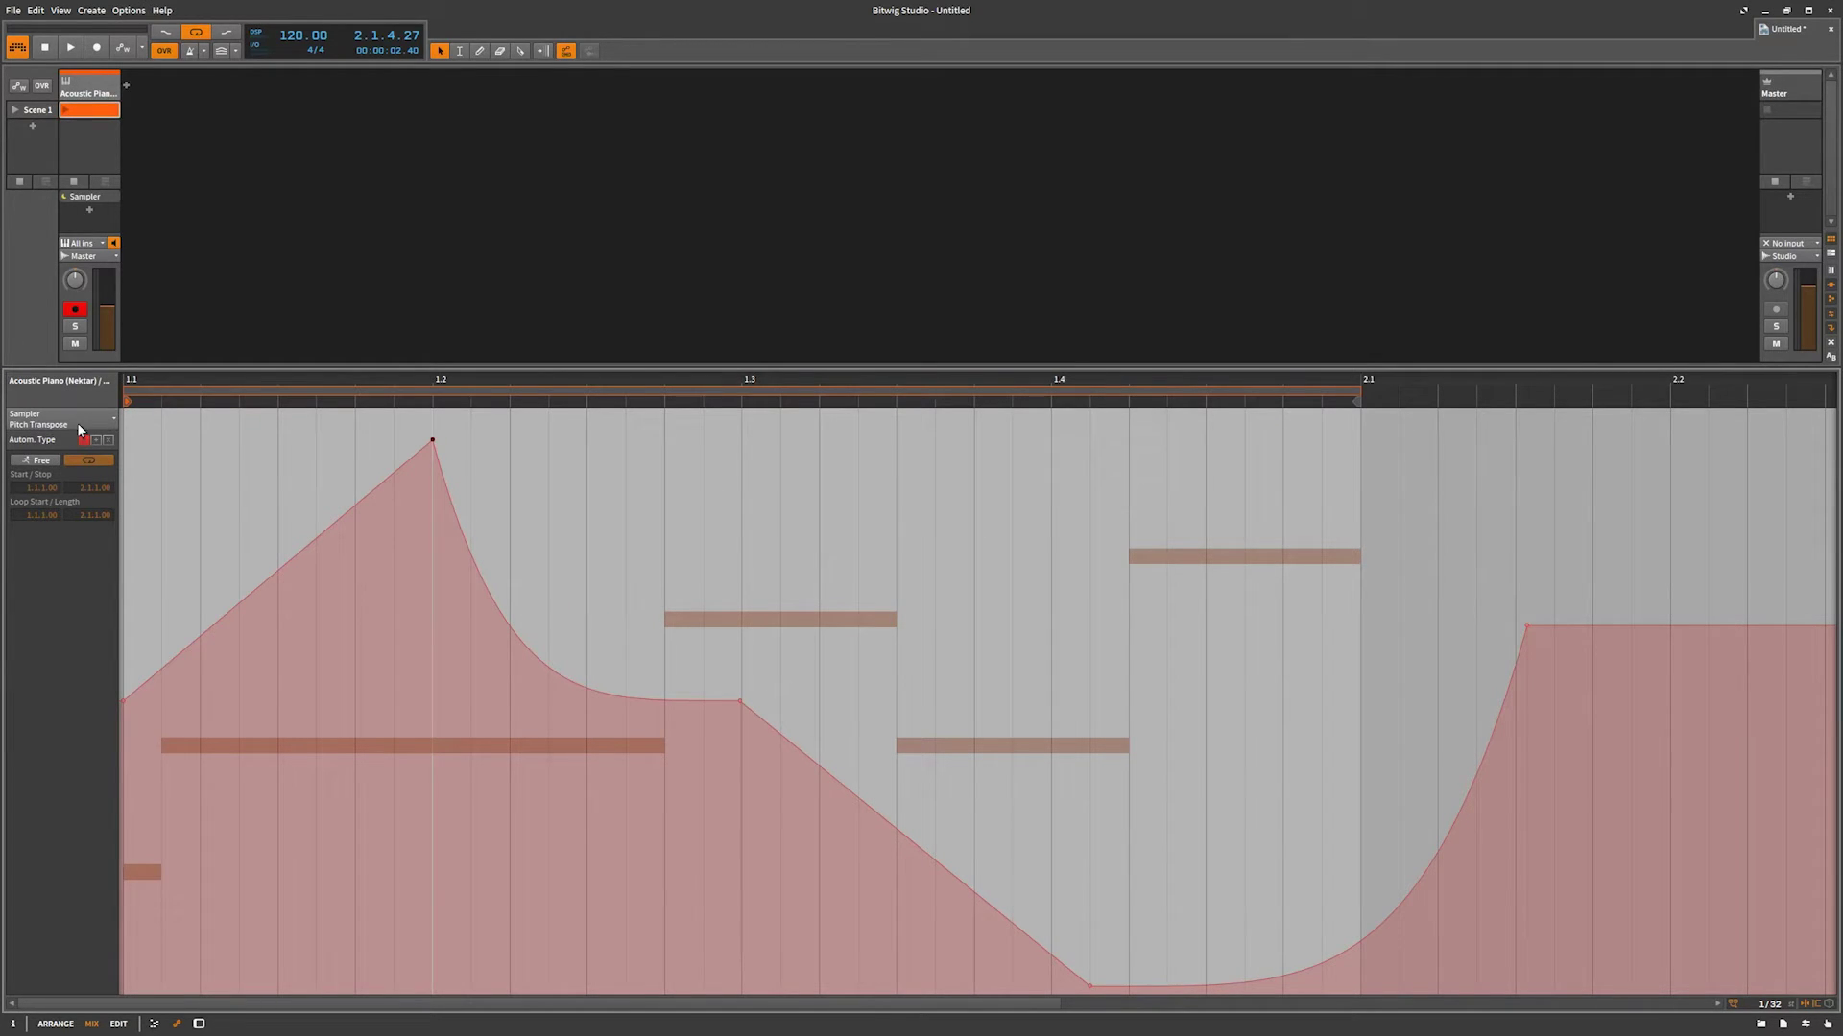
left_click(98, 111)
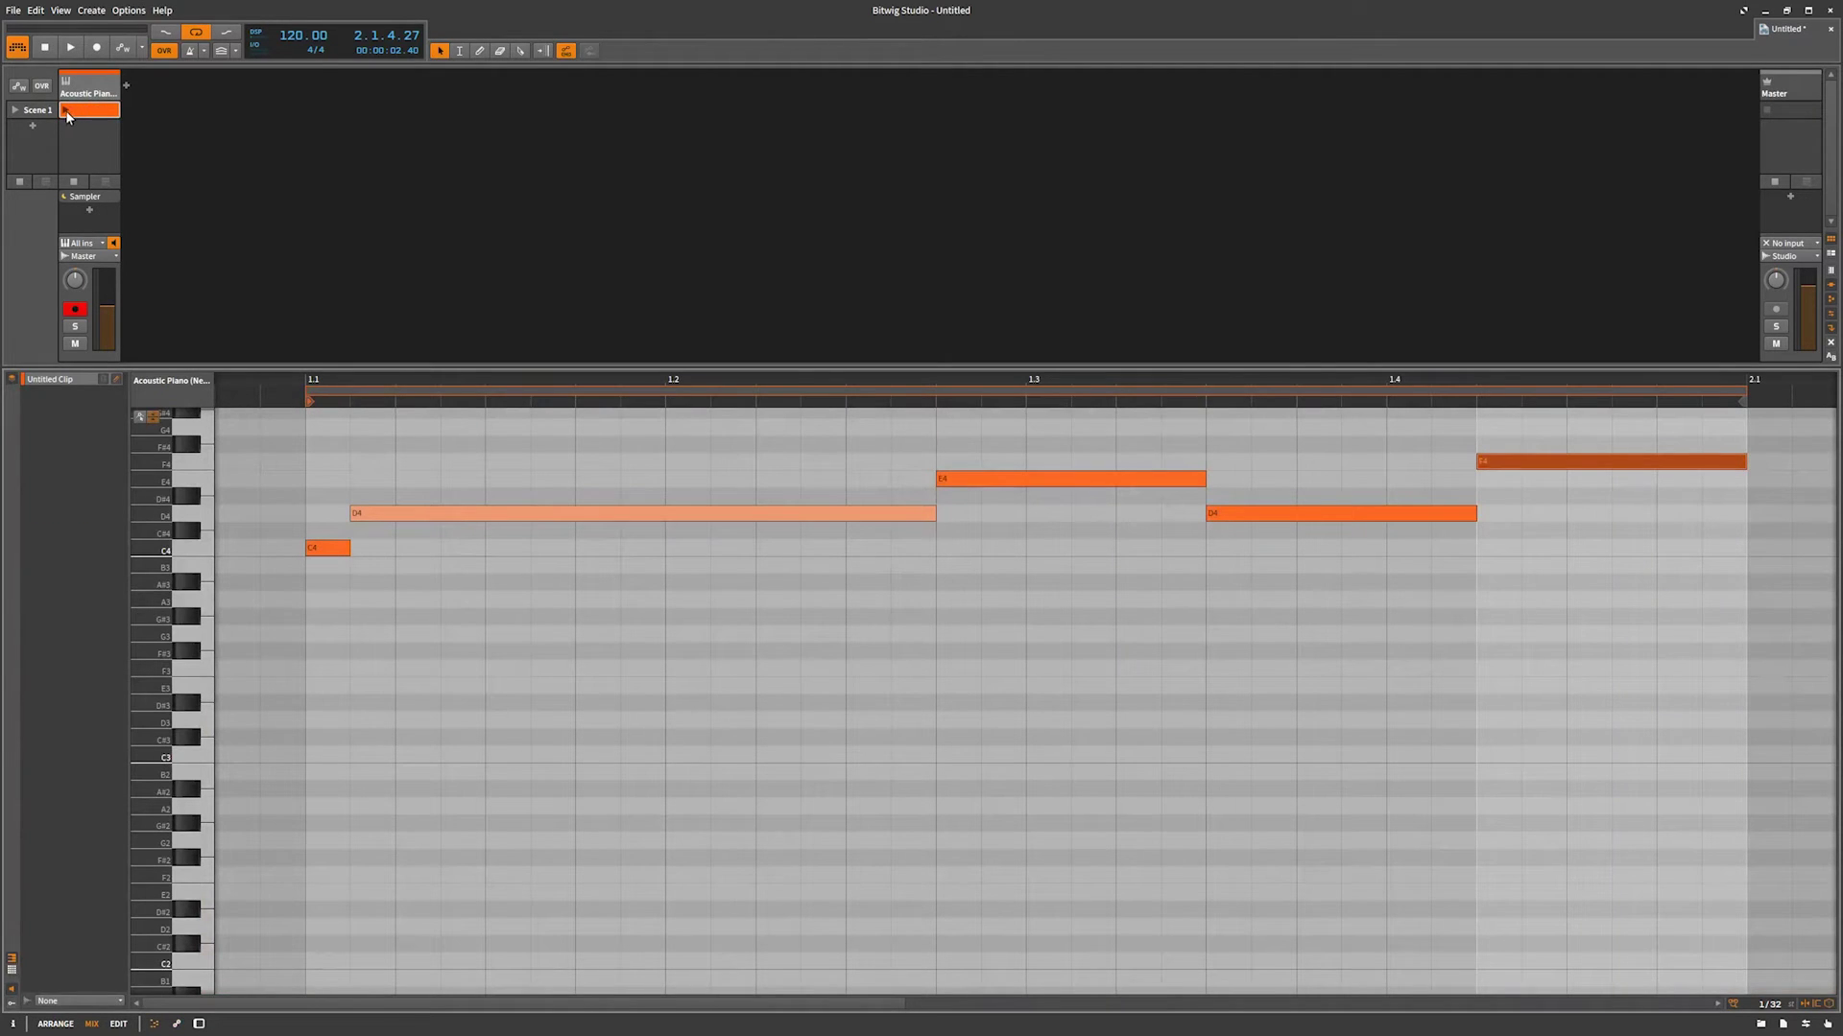
- Insert Bitwig's Delay-1 effect after the Sampler on the Acoustic Piano track
double_click(91, 91)
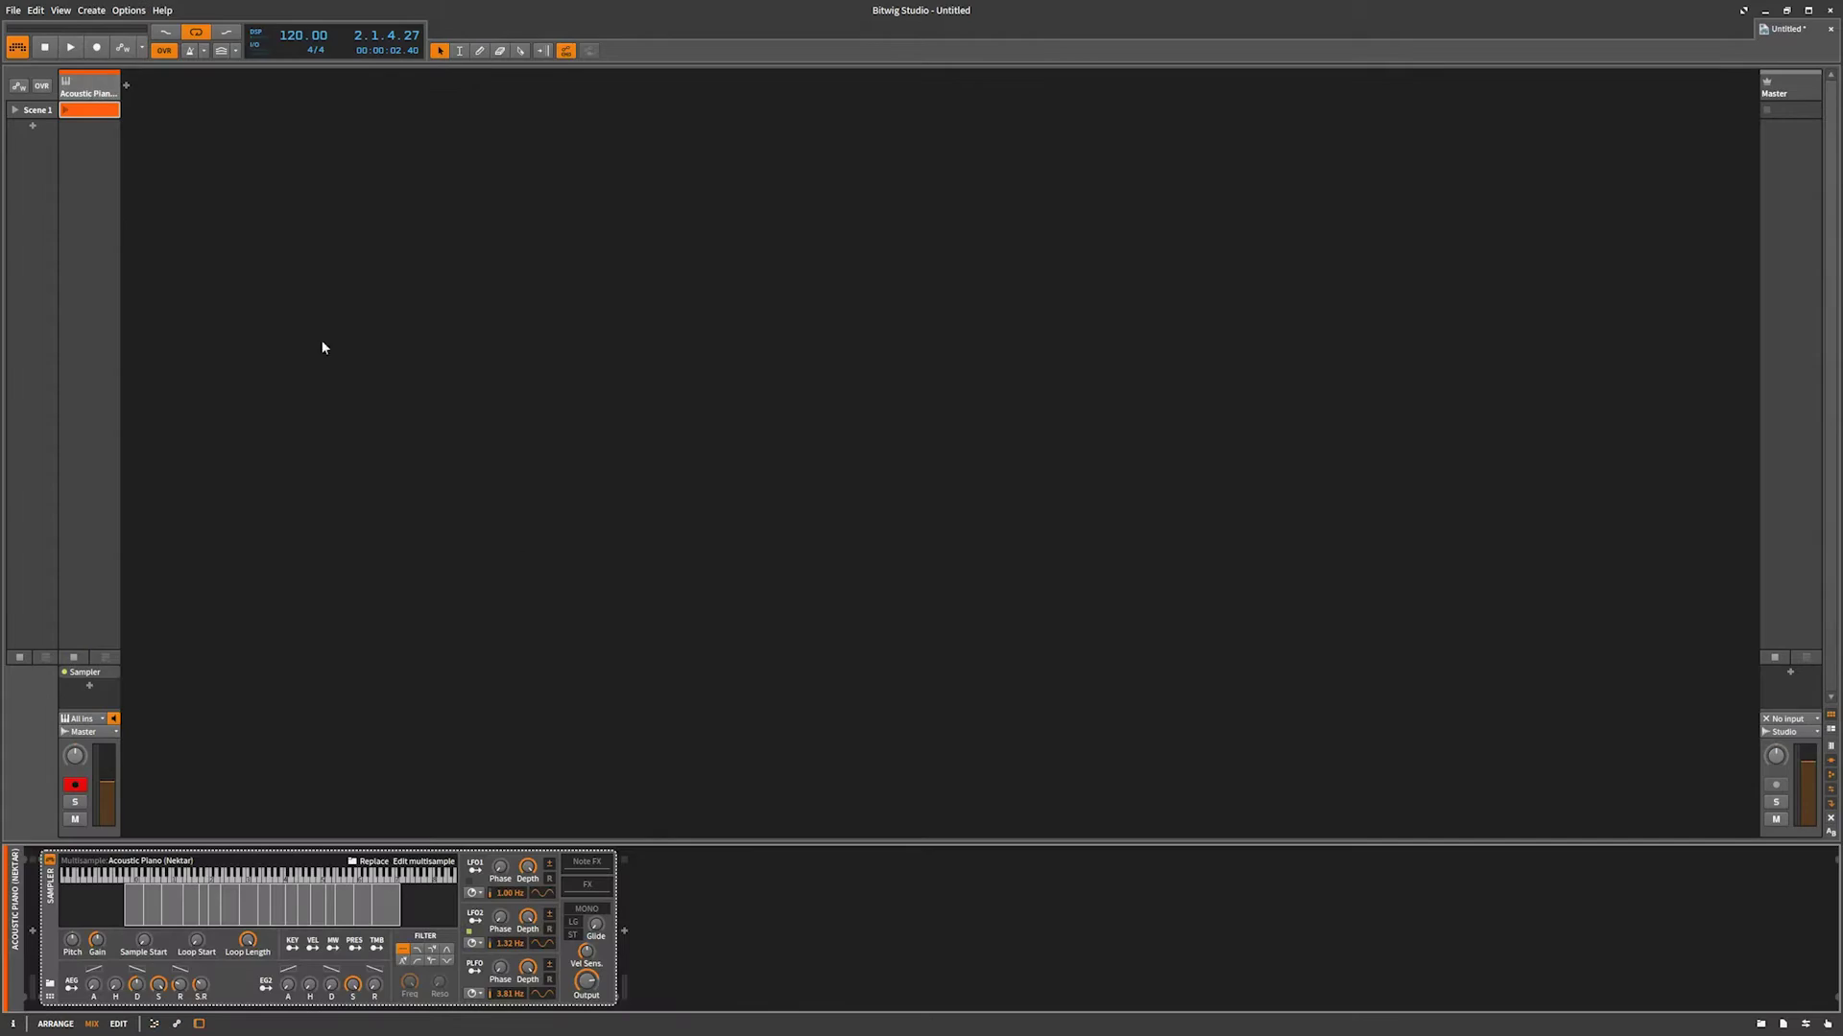
left_click(593, 885)
left_click(624, 931)
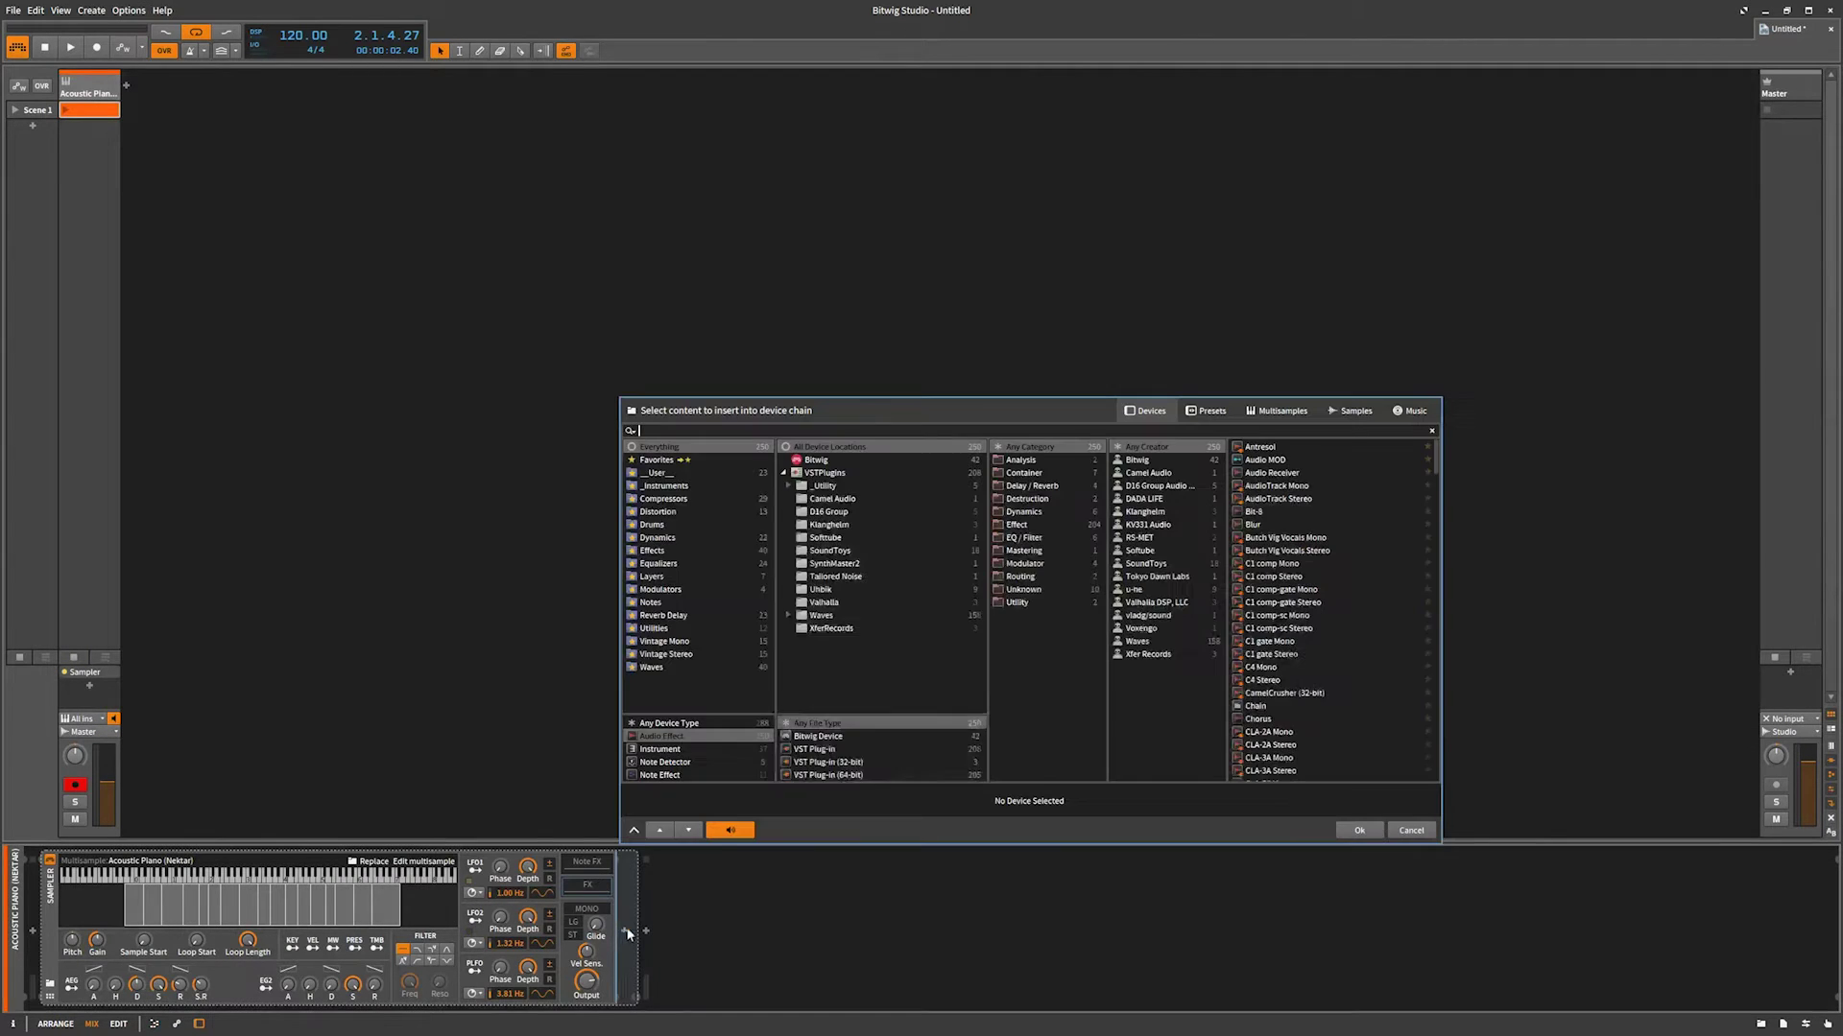
left_click(816, 460)
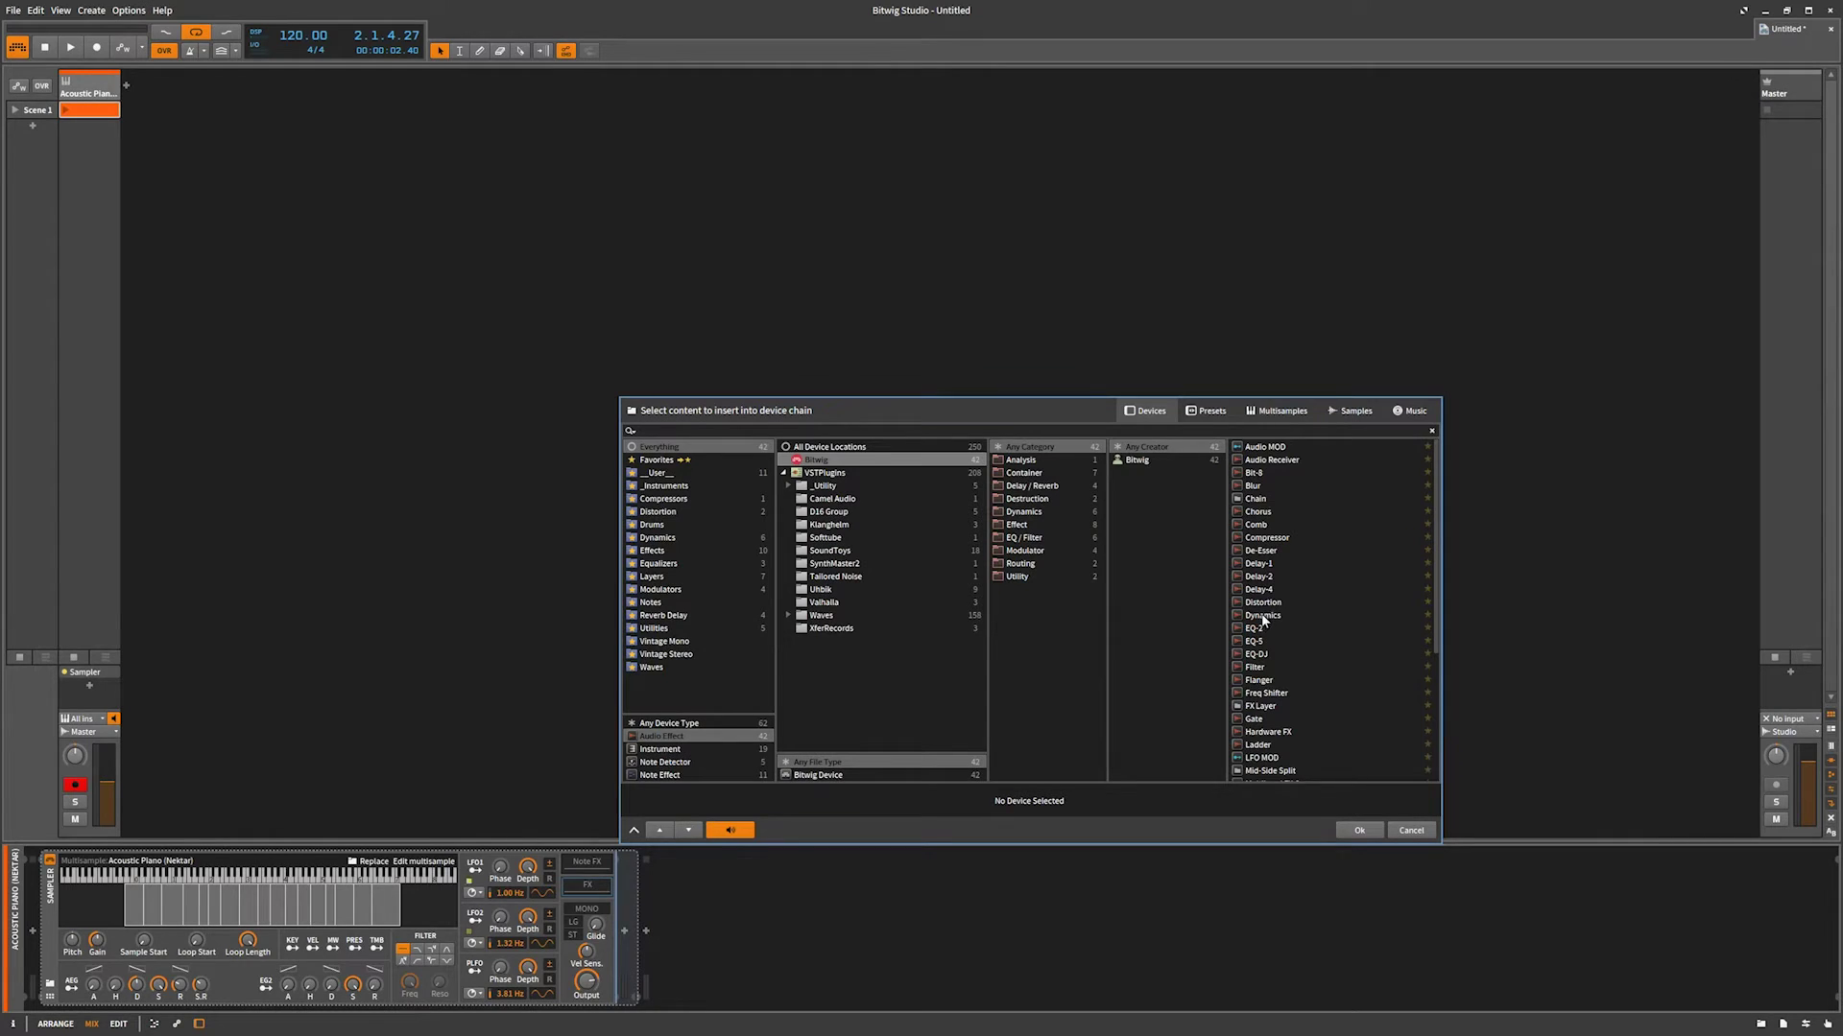
left_click(1265, 565)
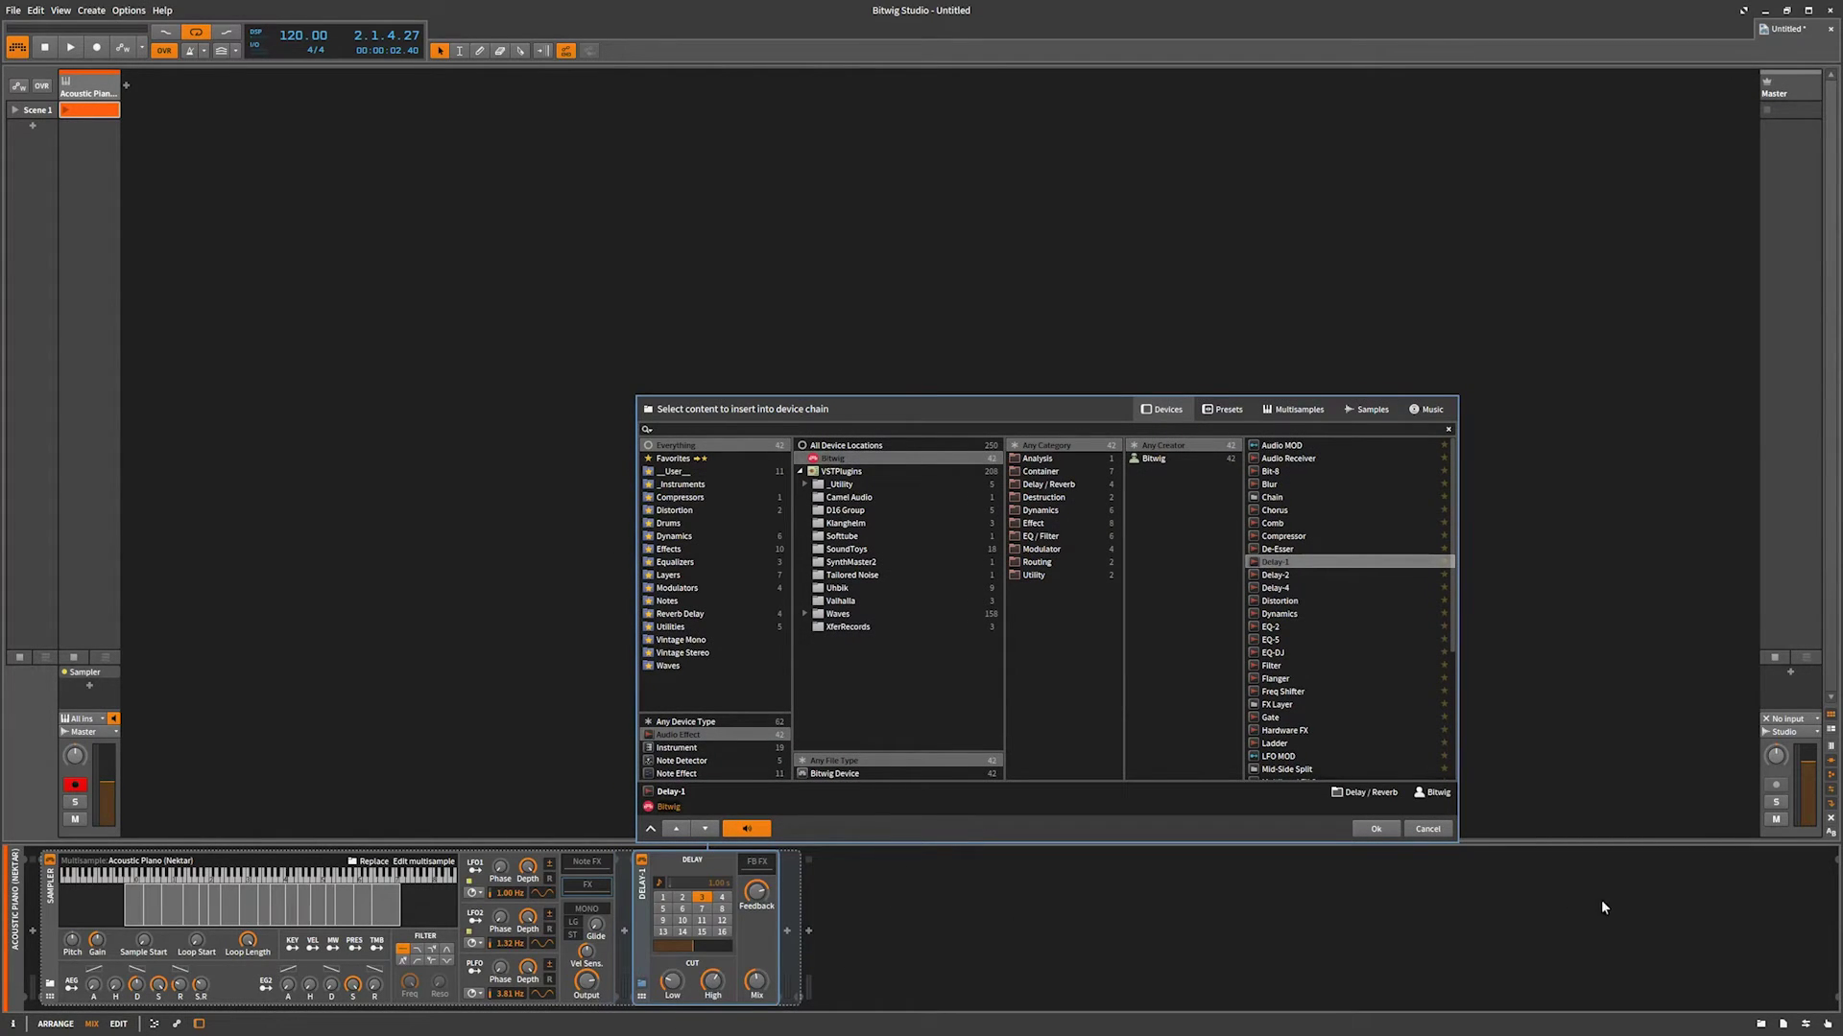
left_click(1378, 830)
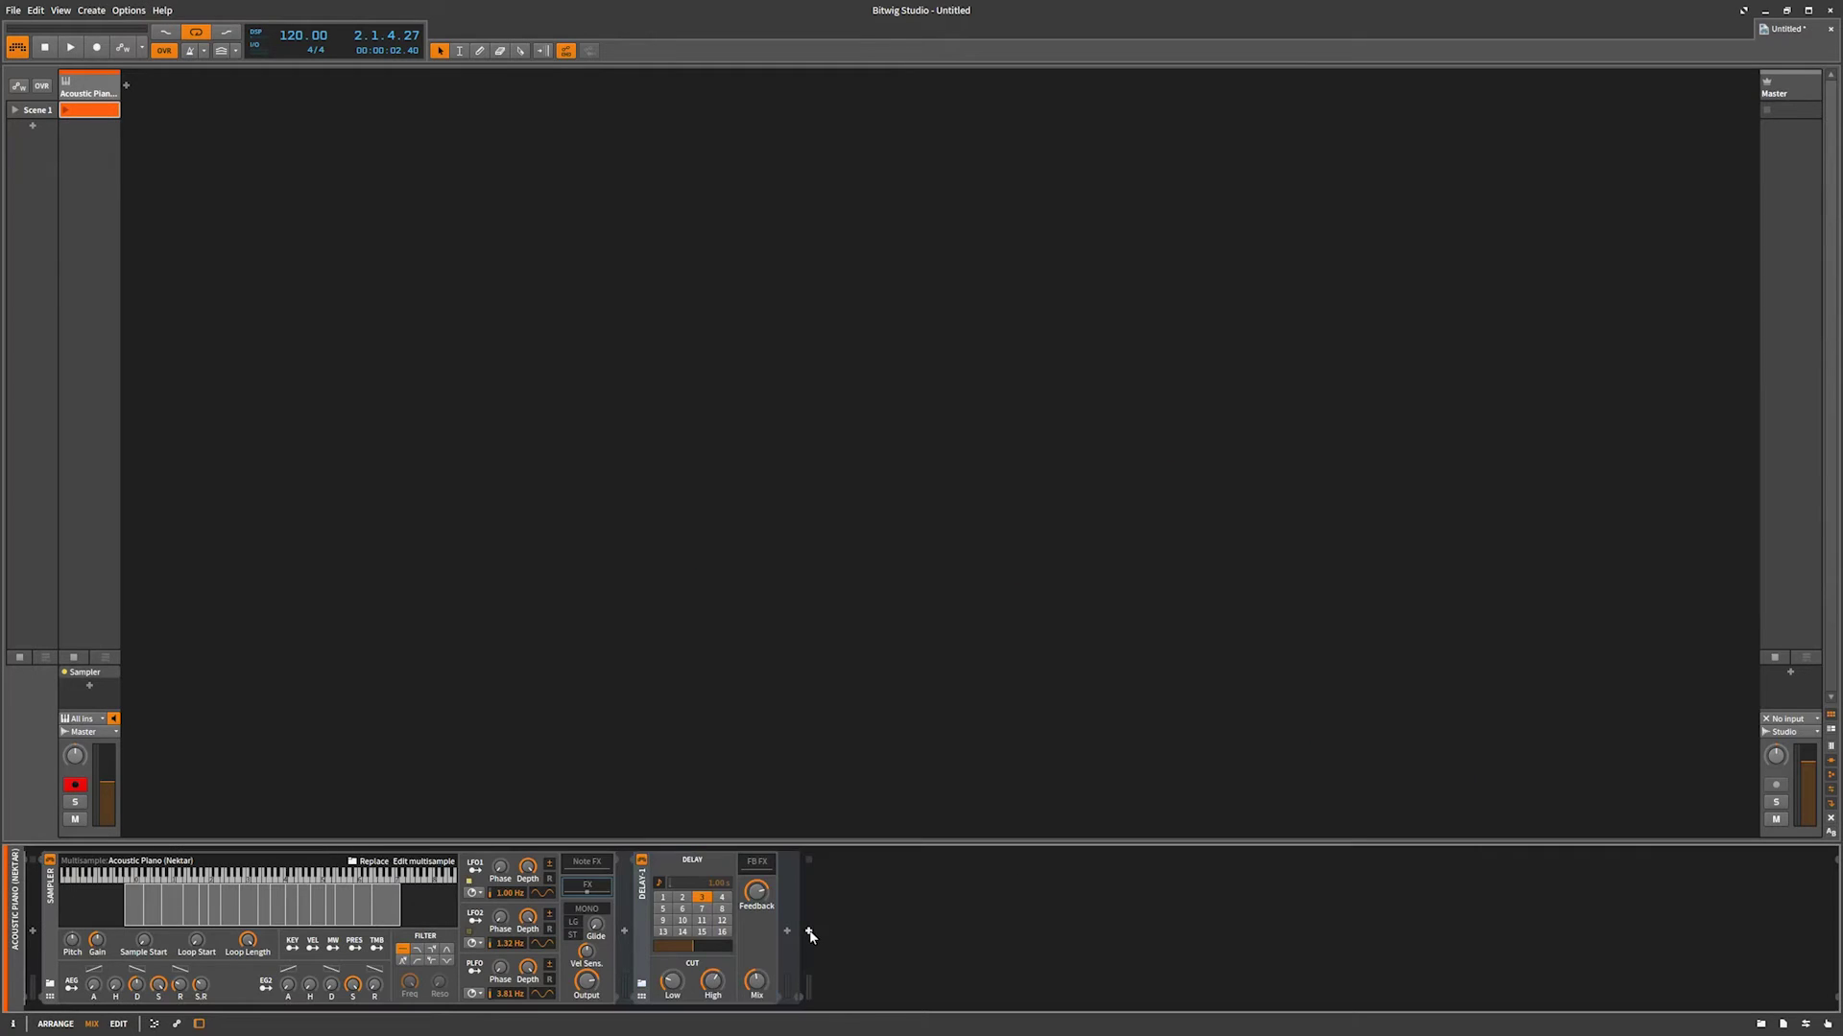
left_click(808, 931)
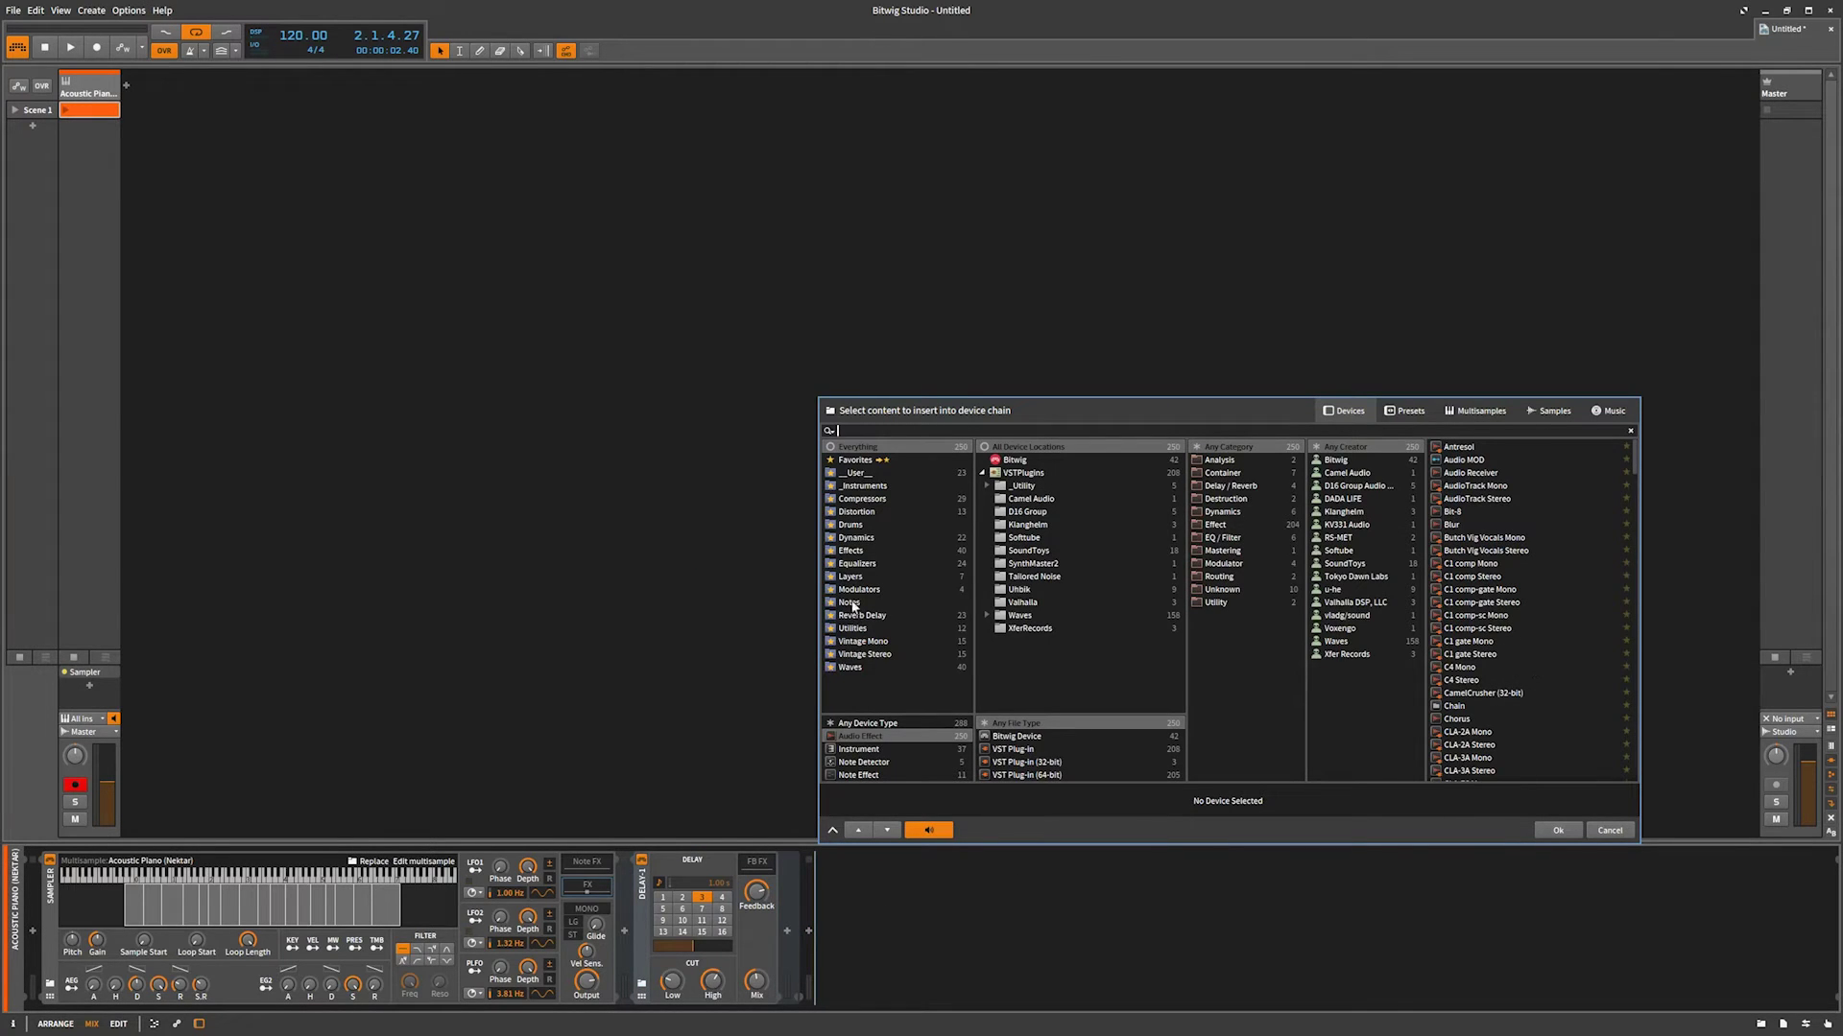
- Add the Devastor 2 plugin from the Distortion category to the chain after Delay-1
left_click(856, 511)
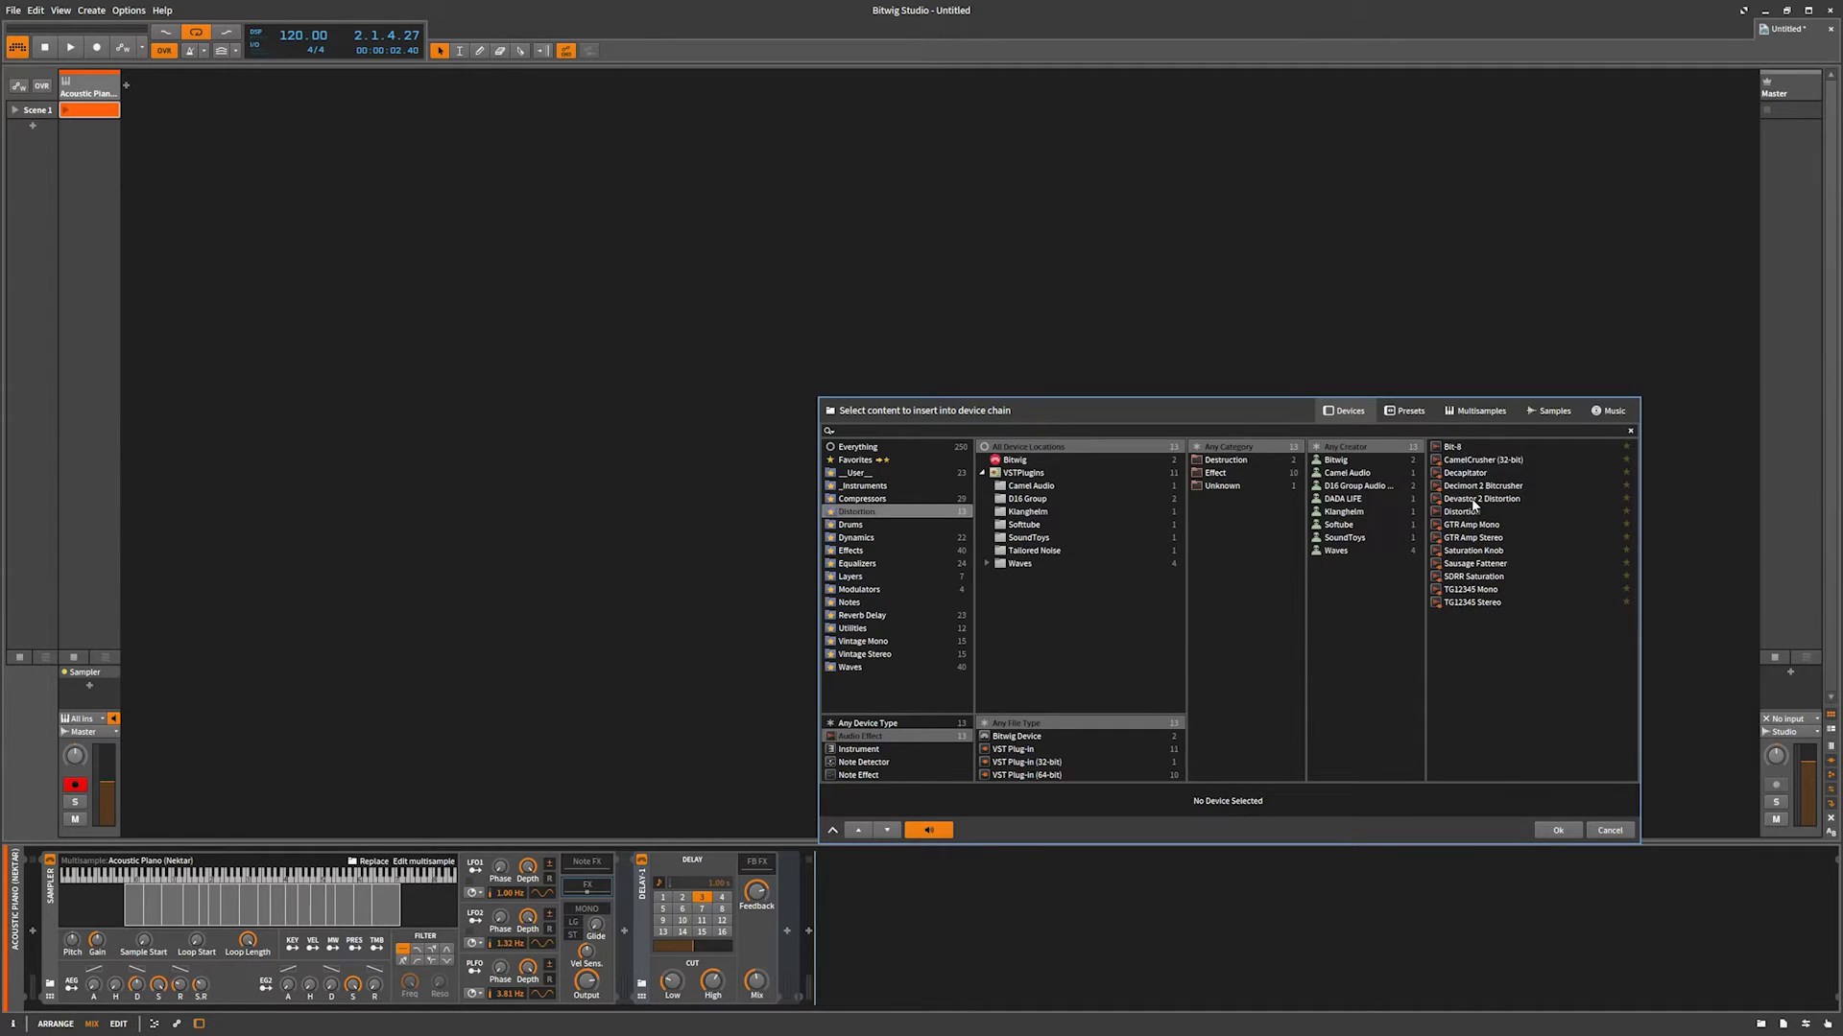
double_click(1475, 501)
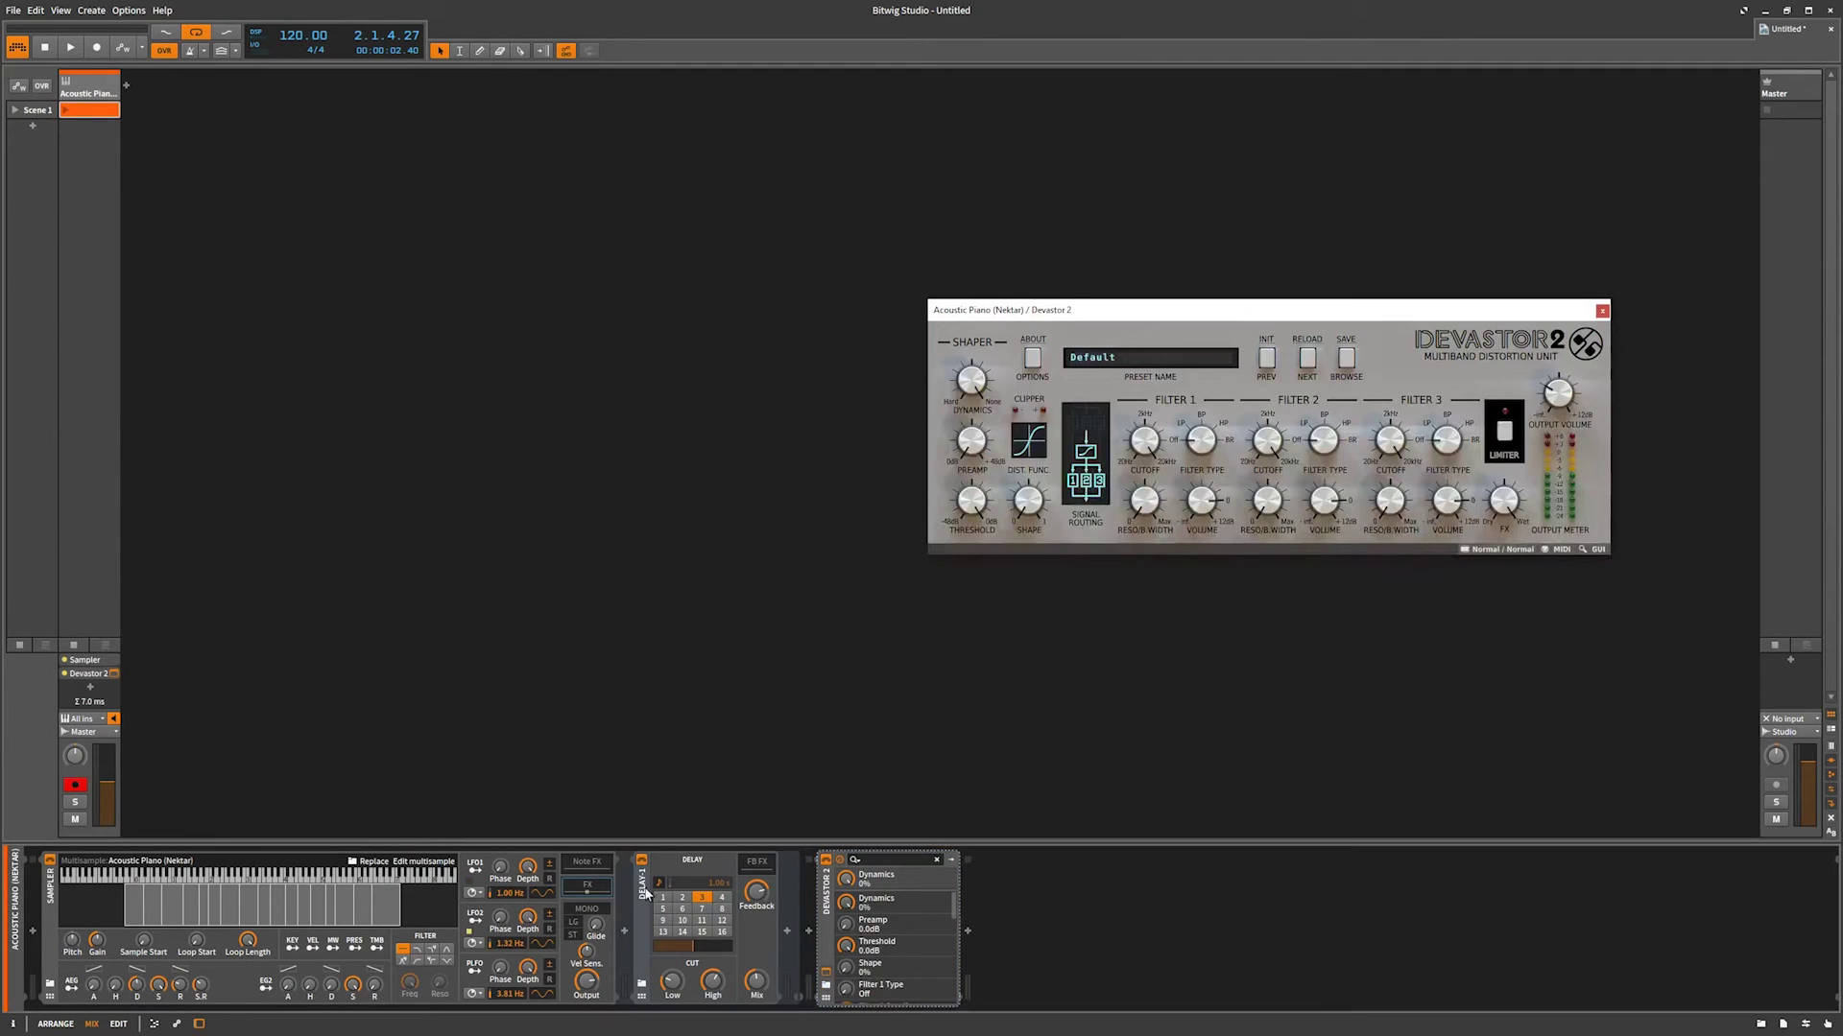
left_click(477, 875)
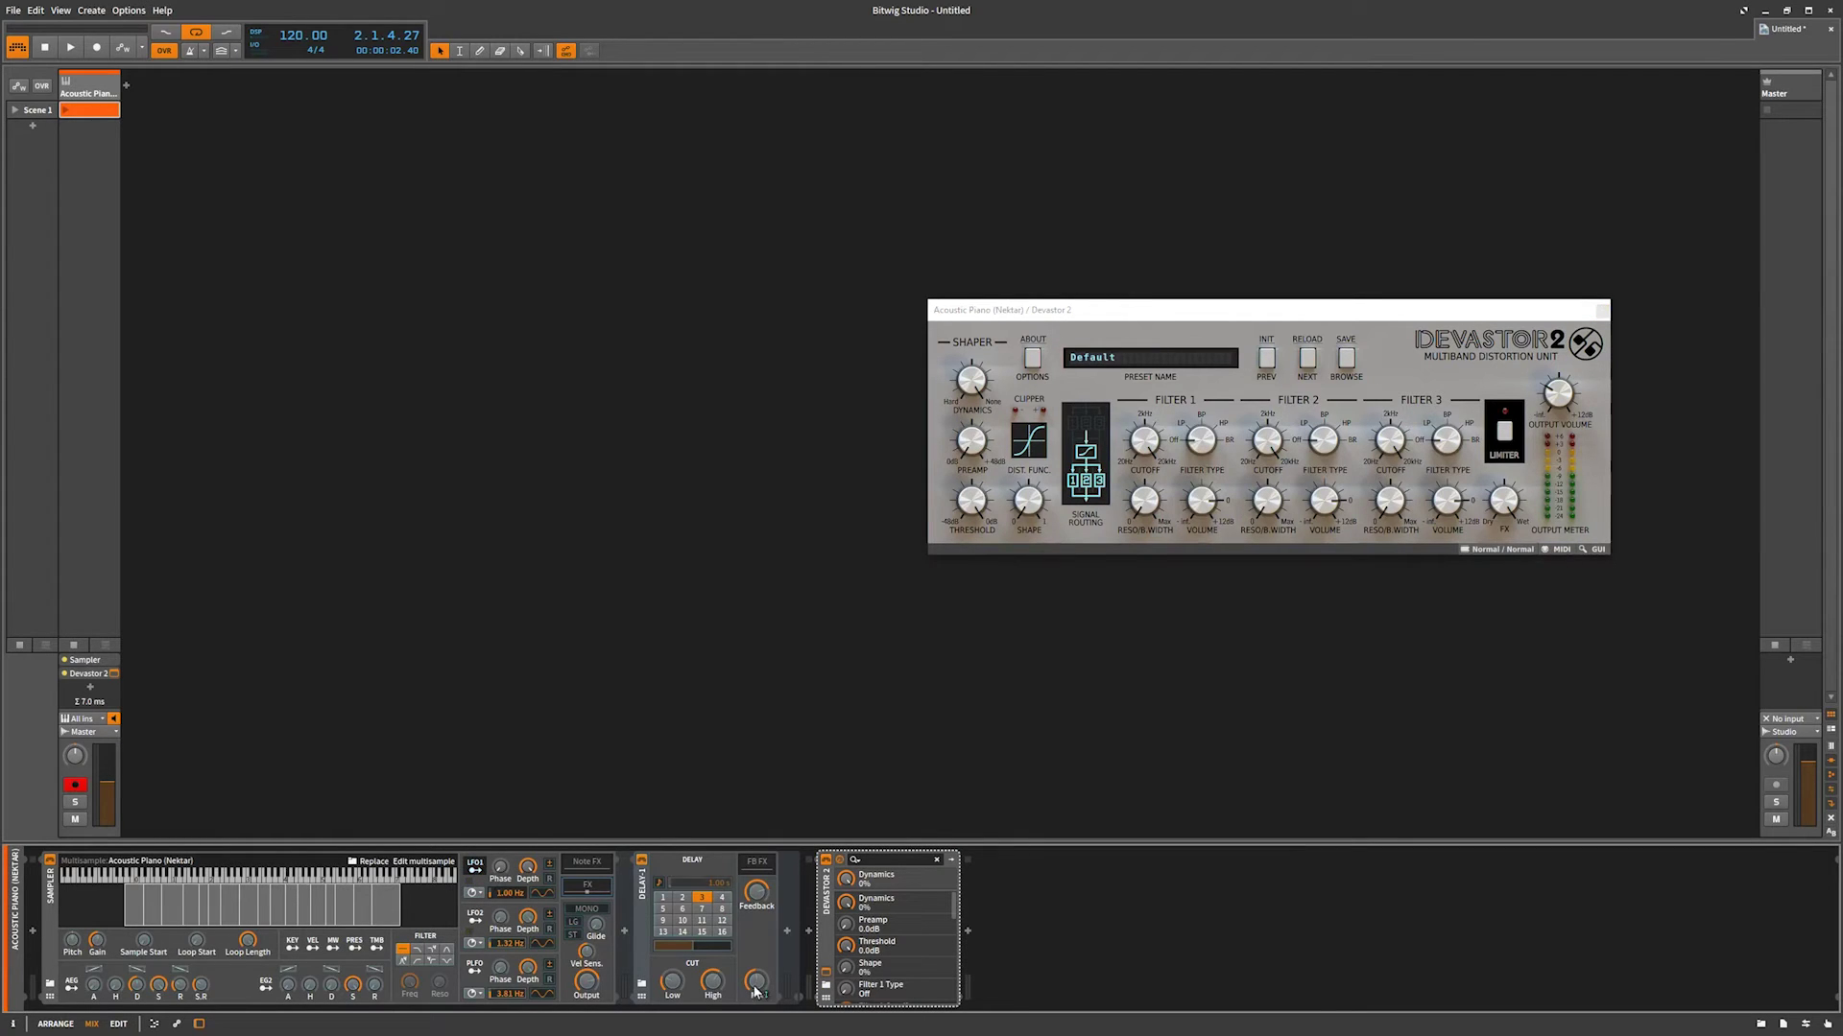
- Modulate the Delay's mix amount with LFO1
left_click_drag(757, 981, 756, 973)
left_click(475, 866)
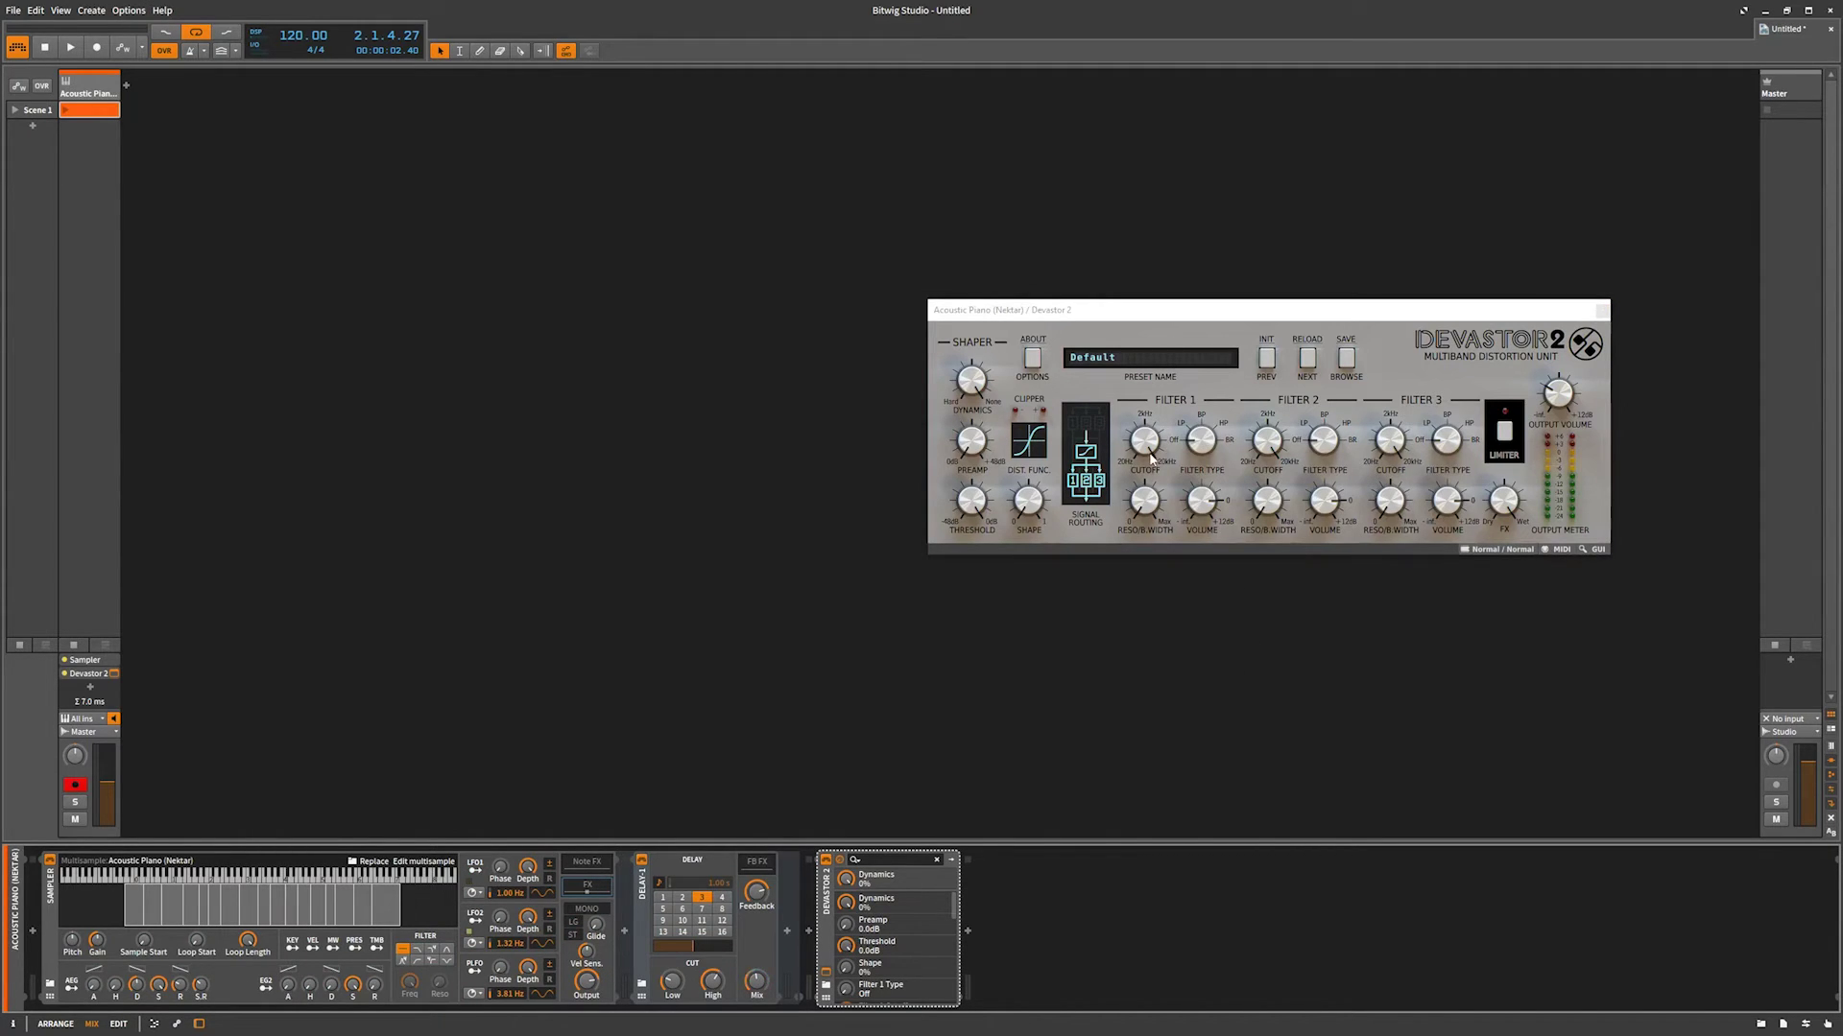
left_click(1274, 509)
- Load Devastor 2's Intense-strength Hardy S preset and close the preset browser
left_click(1348, 360)
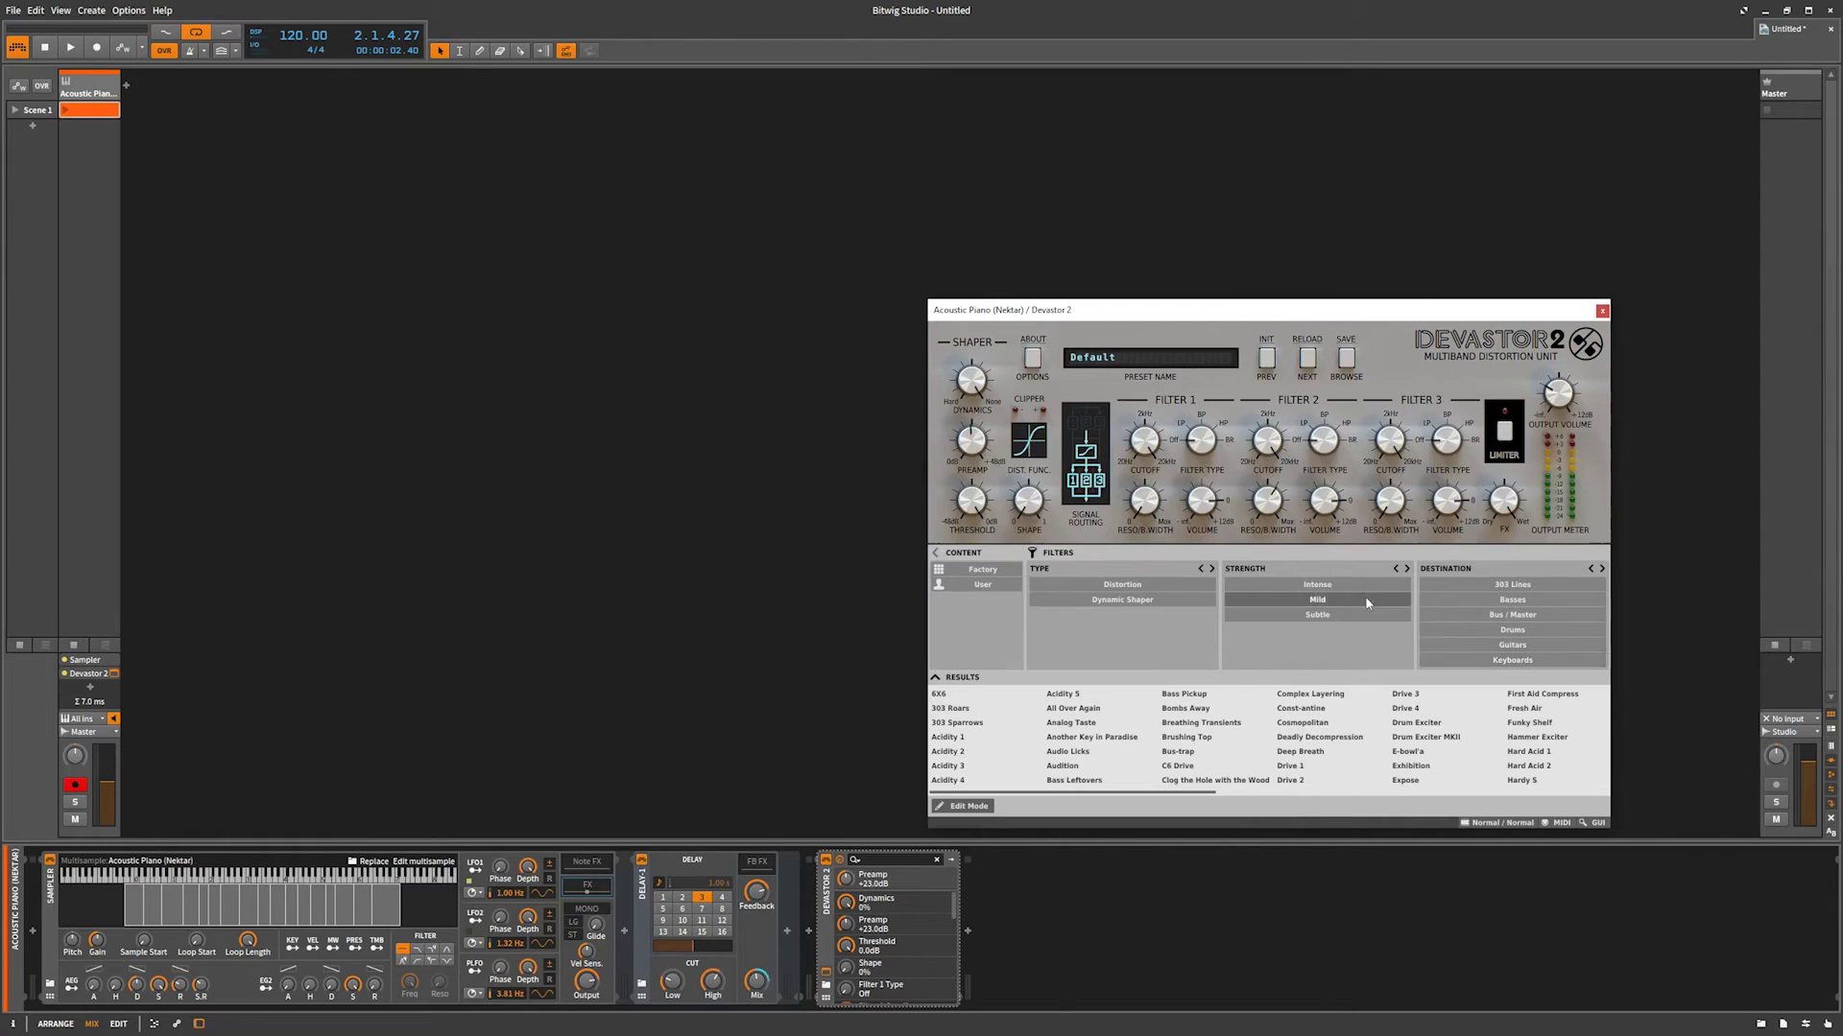
left_click(1317, 586)
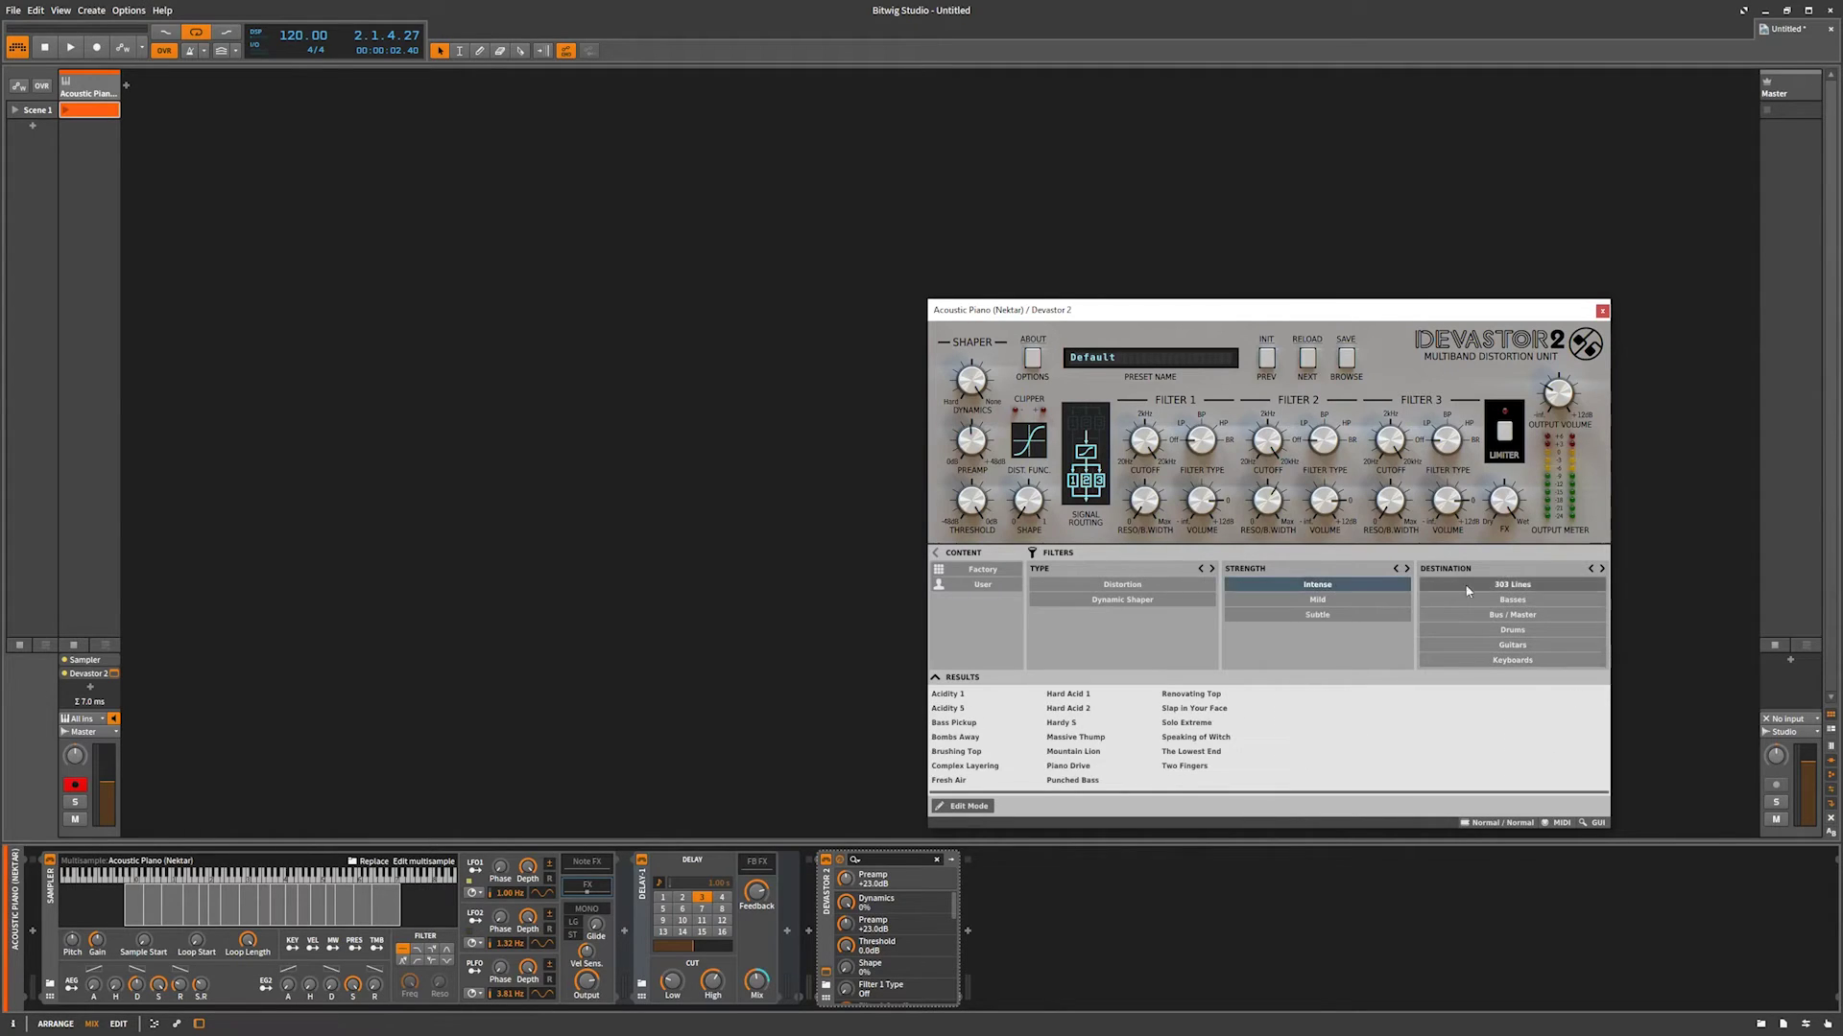
left_click(1057, 724)
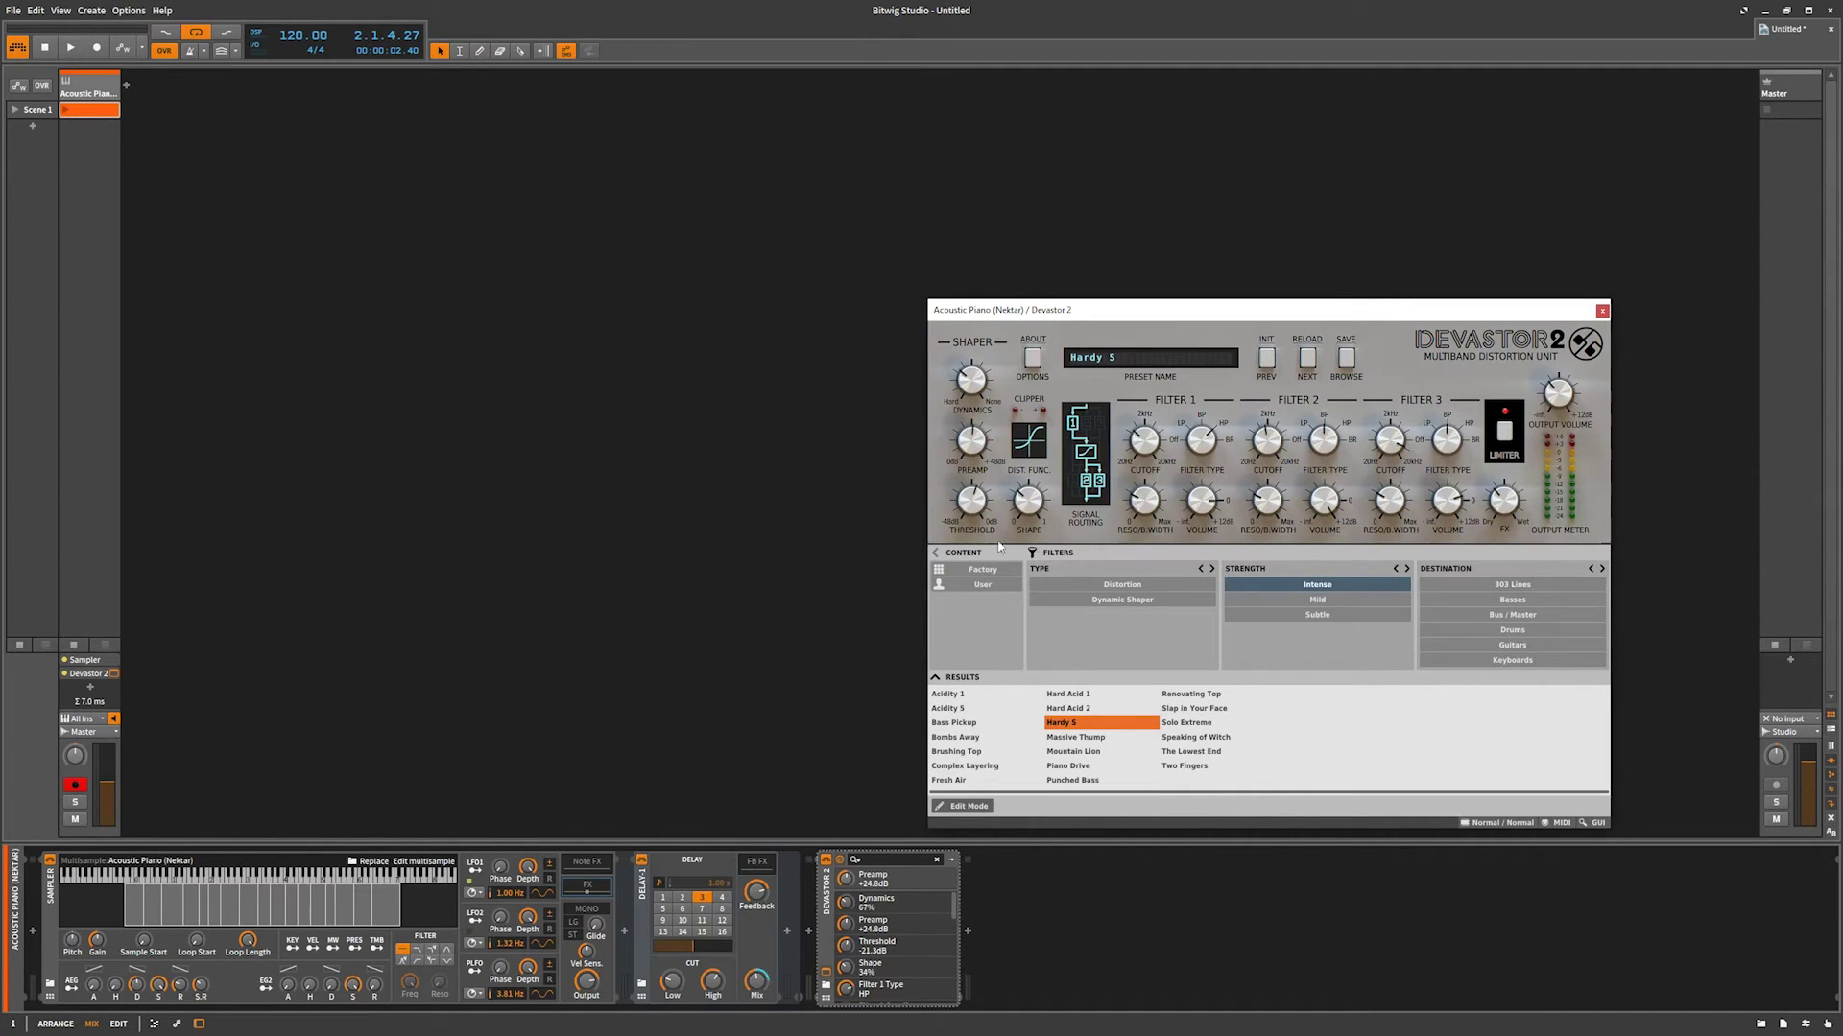
left_click(1345, 361)
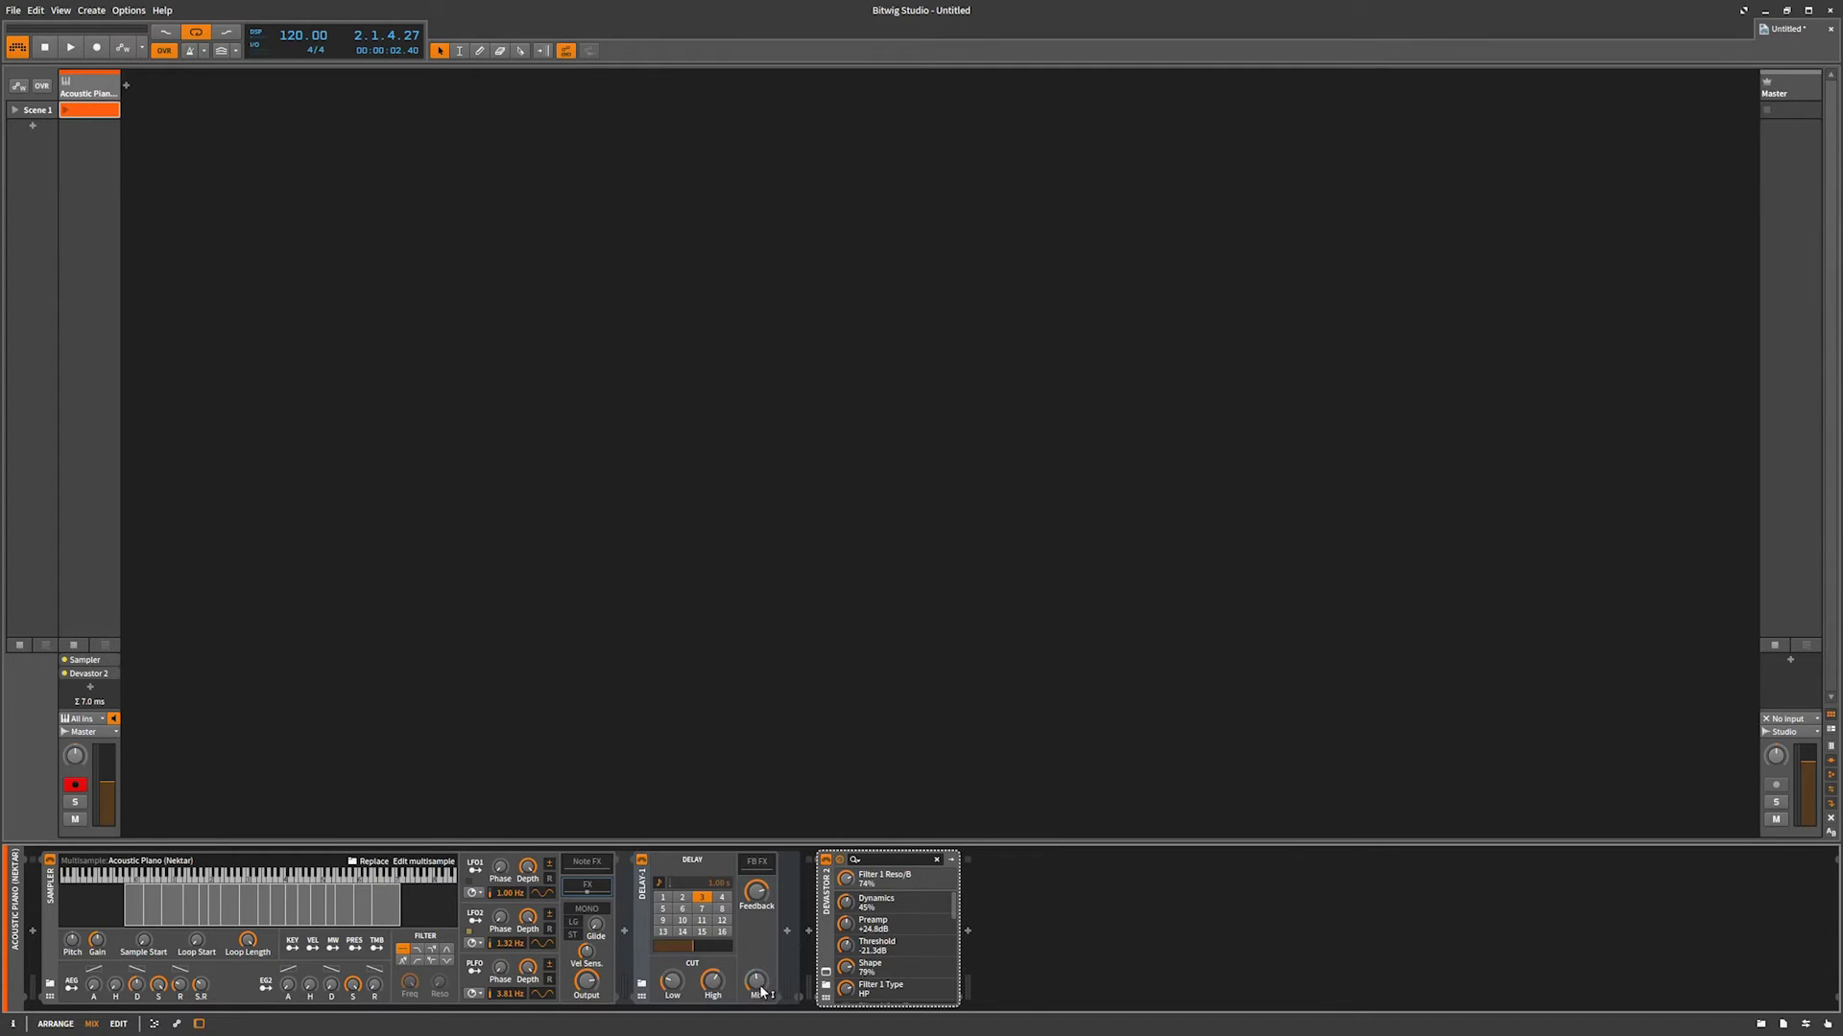
left_click(156, 1026)
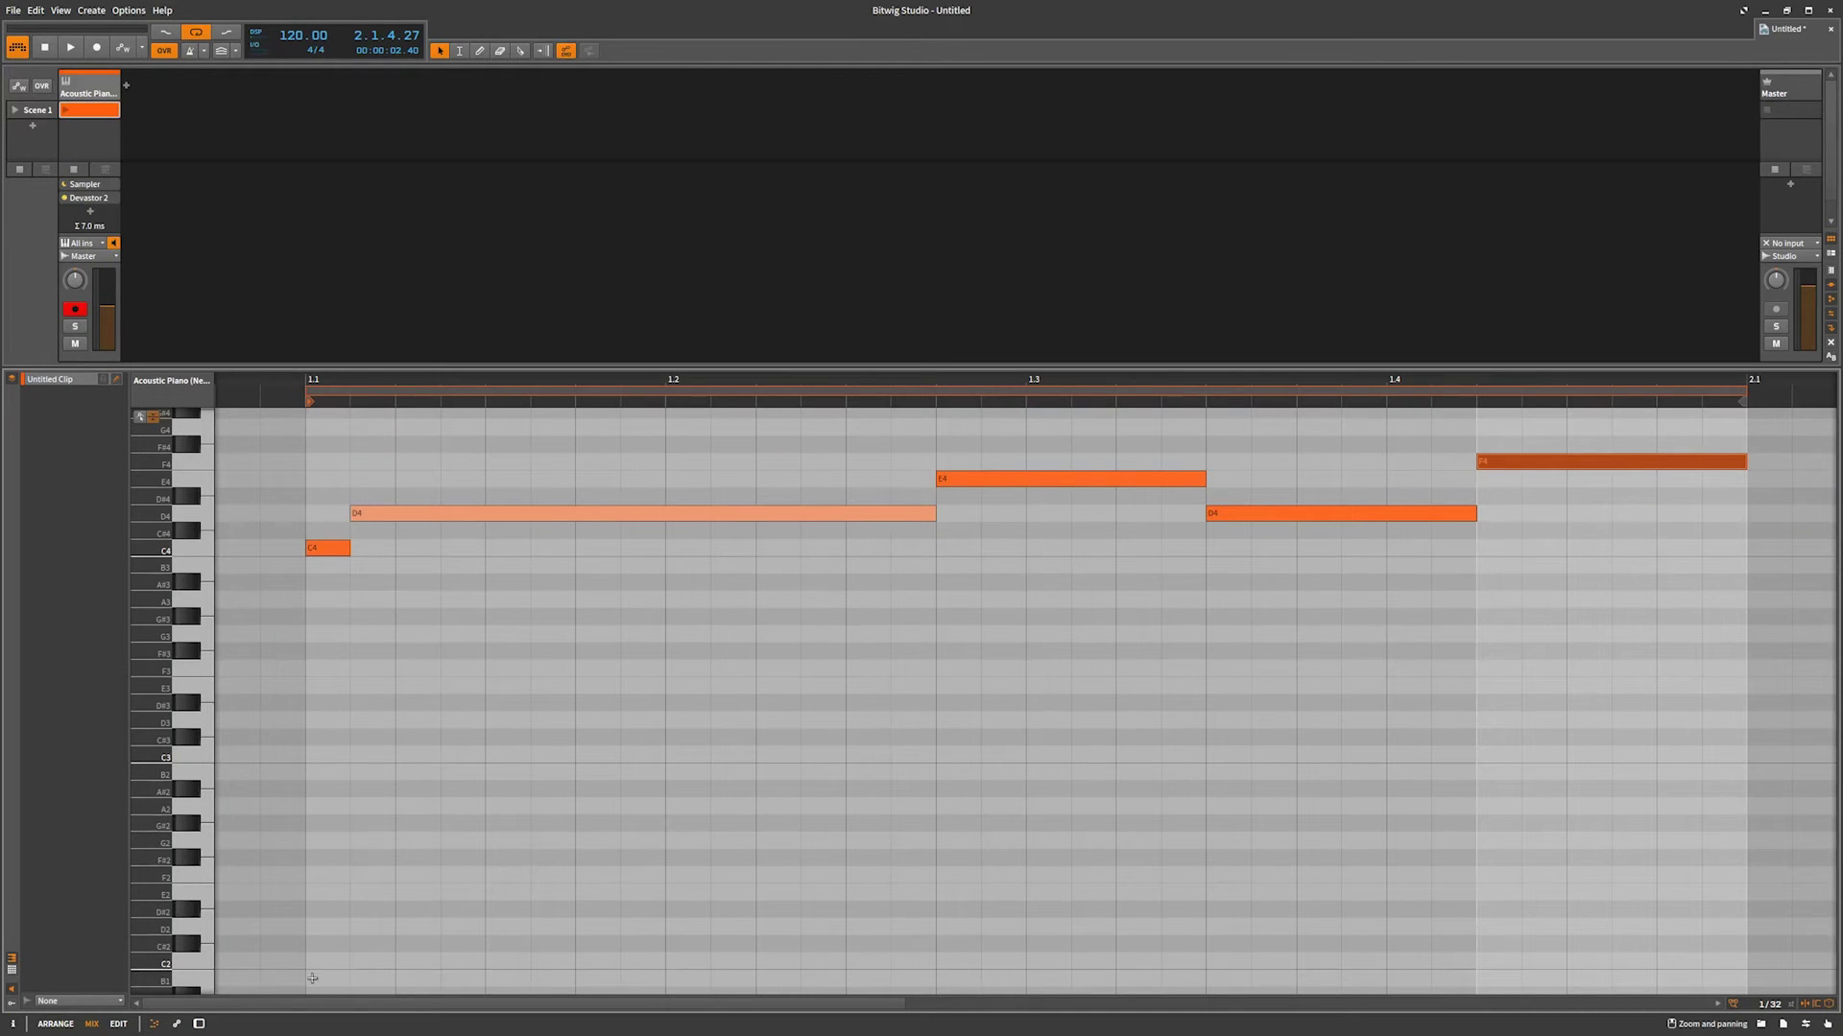
left_click(178, 1025)
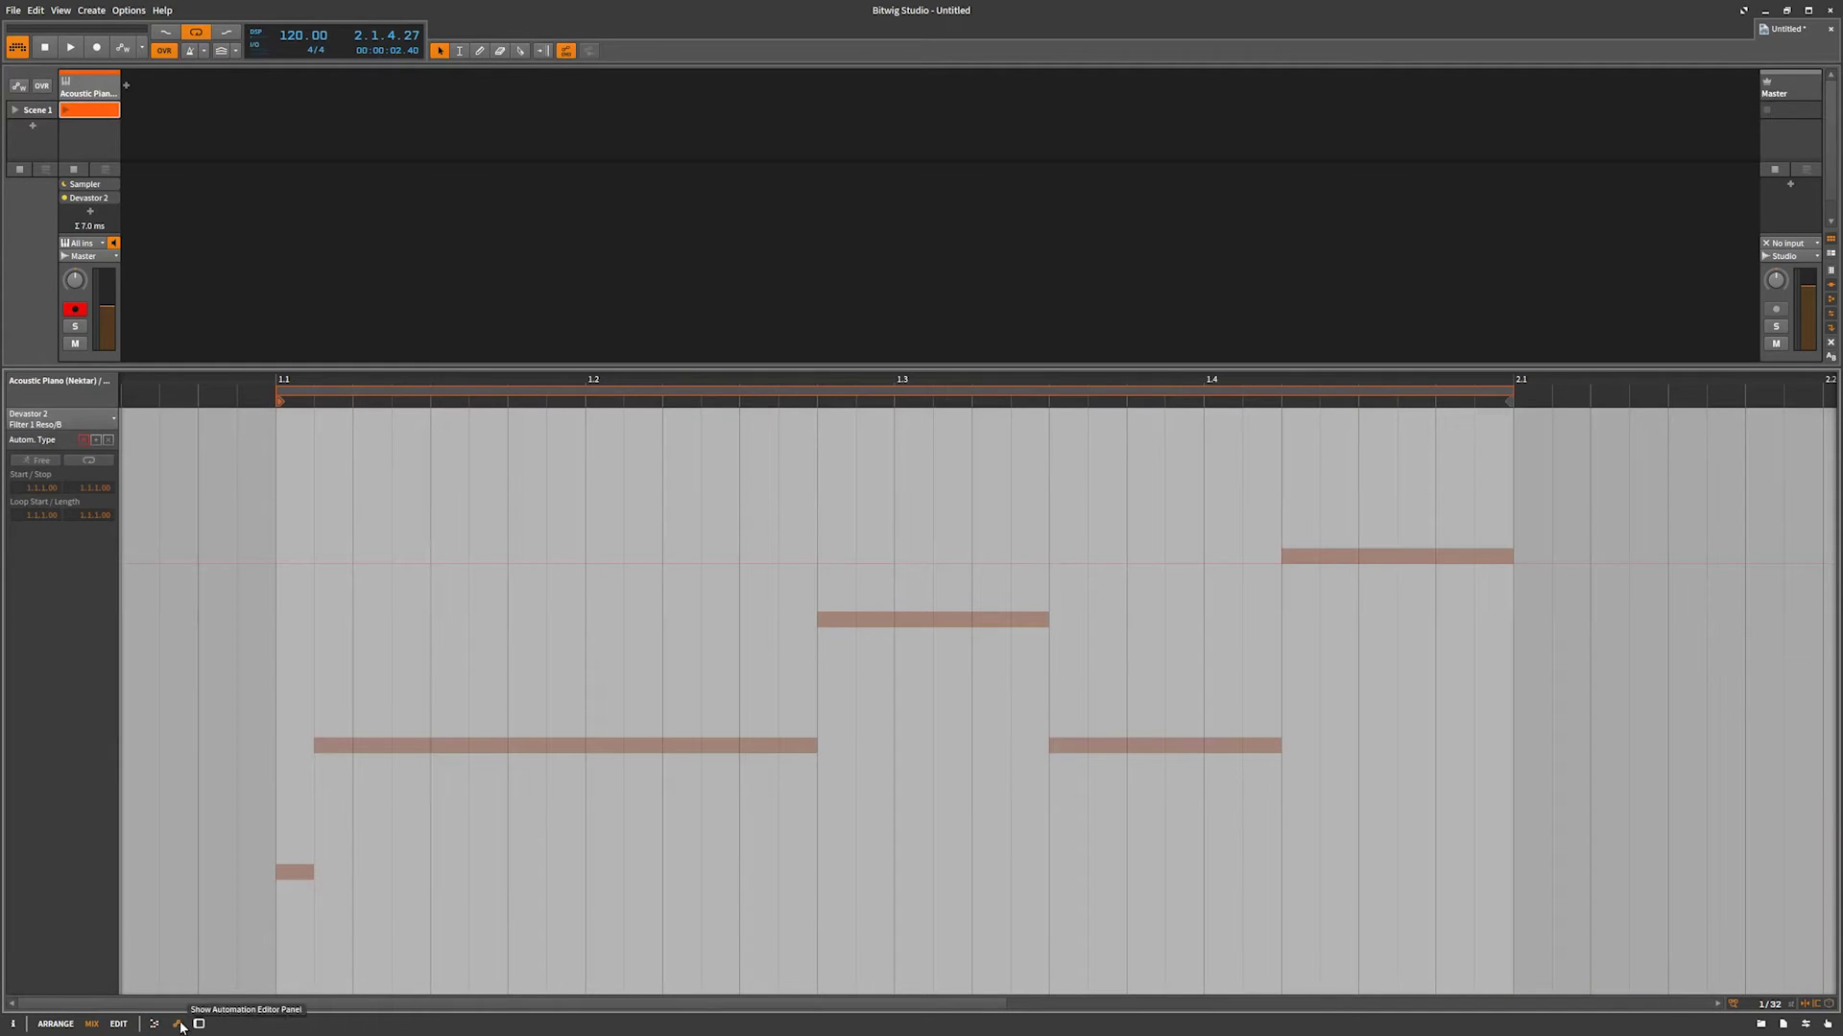
left_click(52, 416)
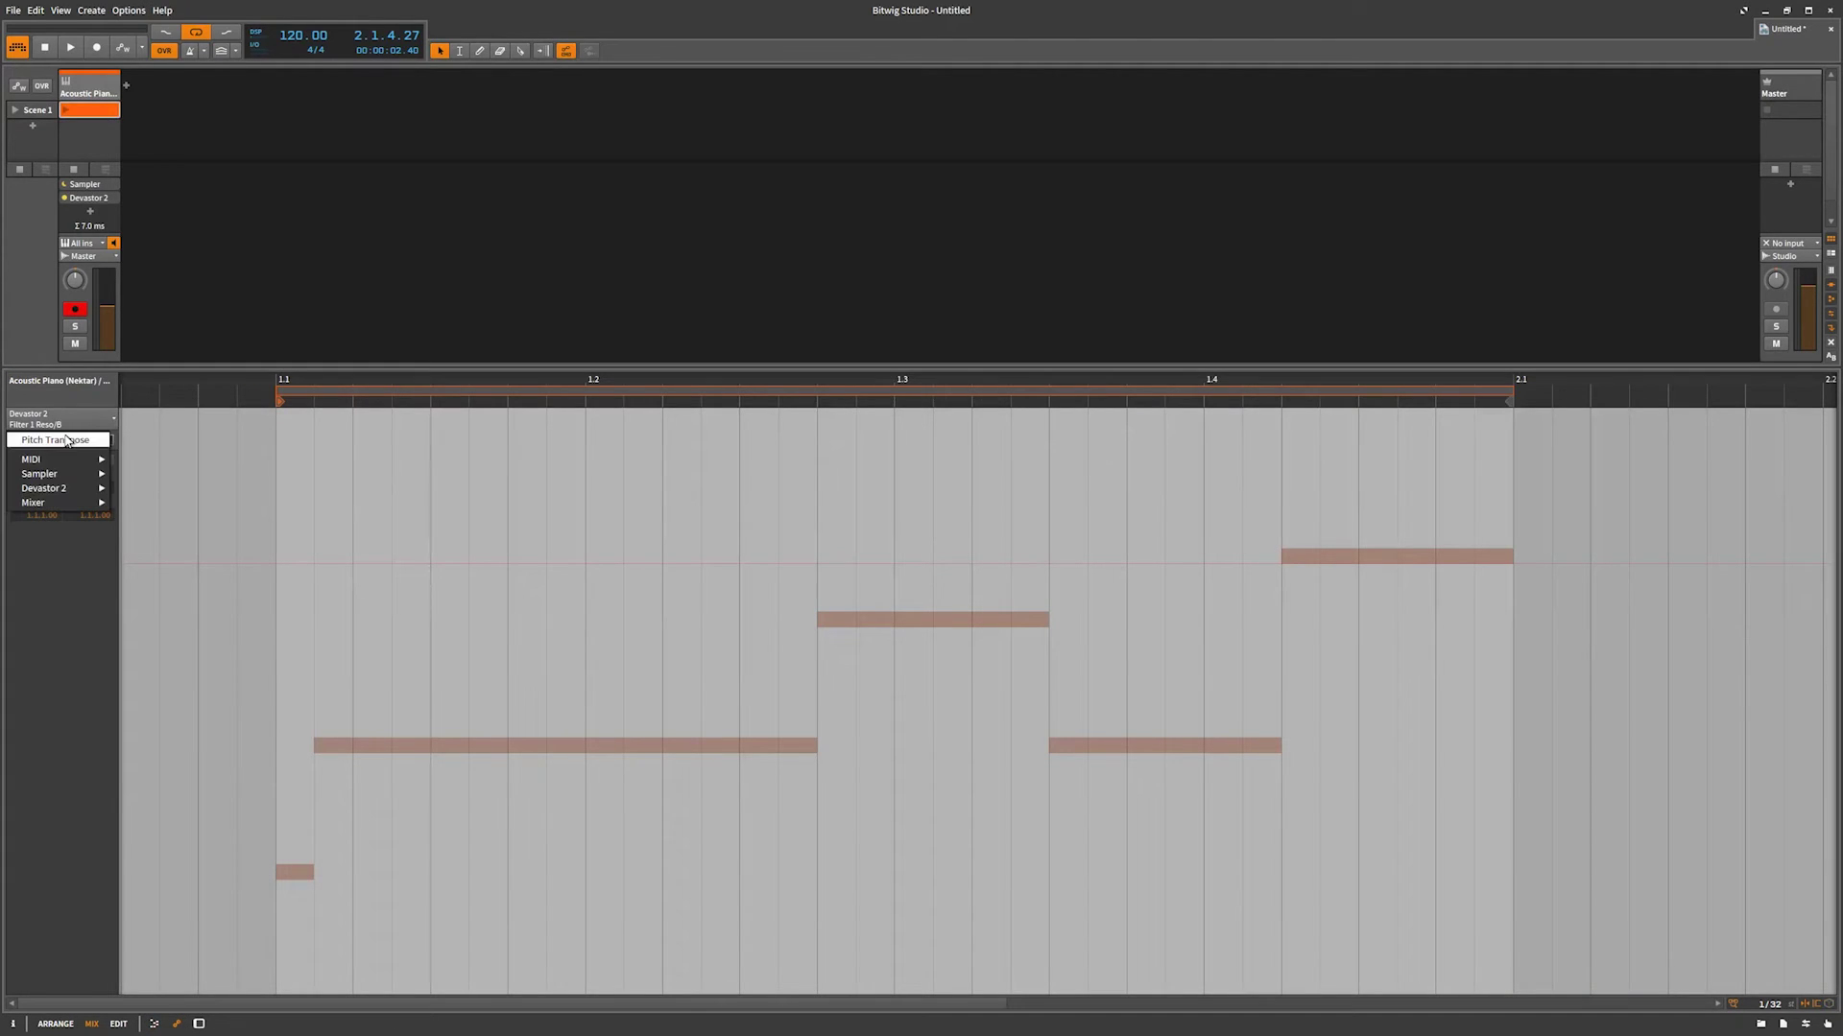
left_click(71, 446)
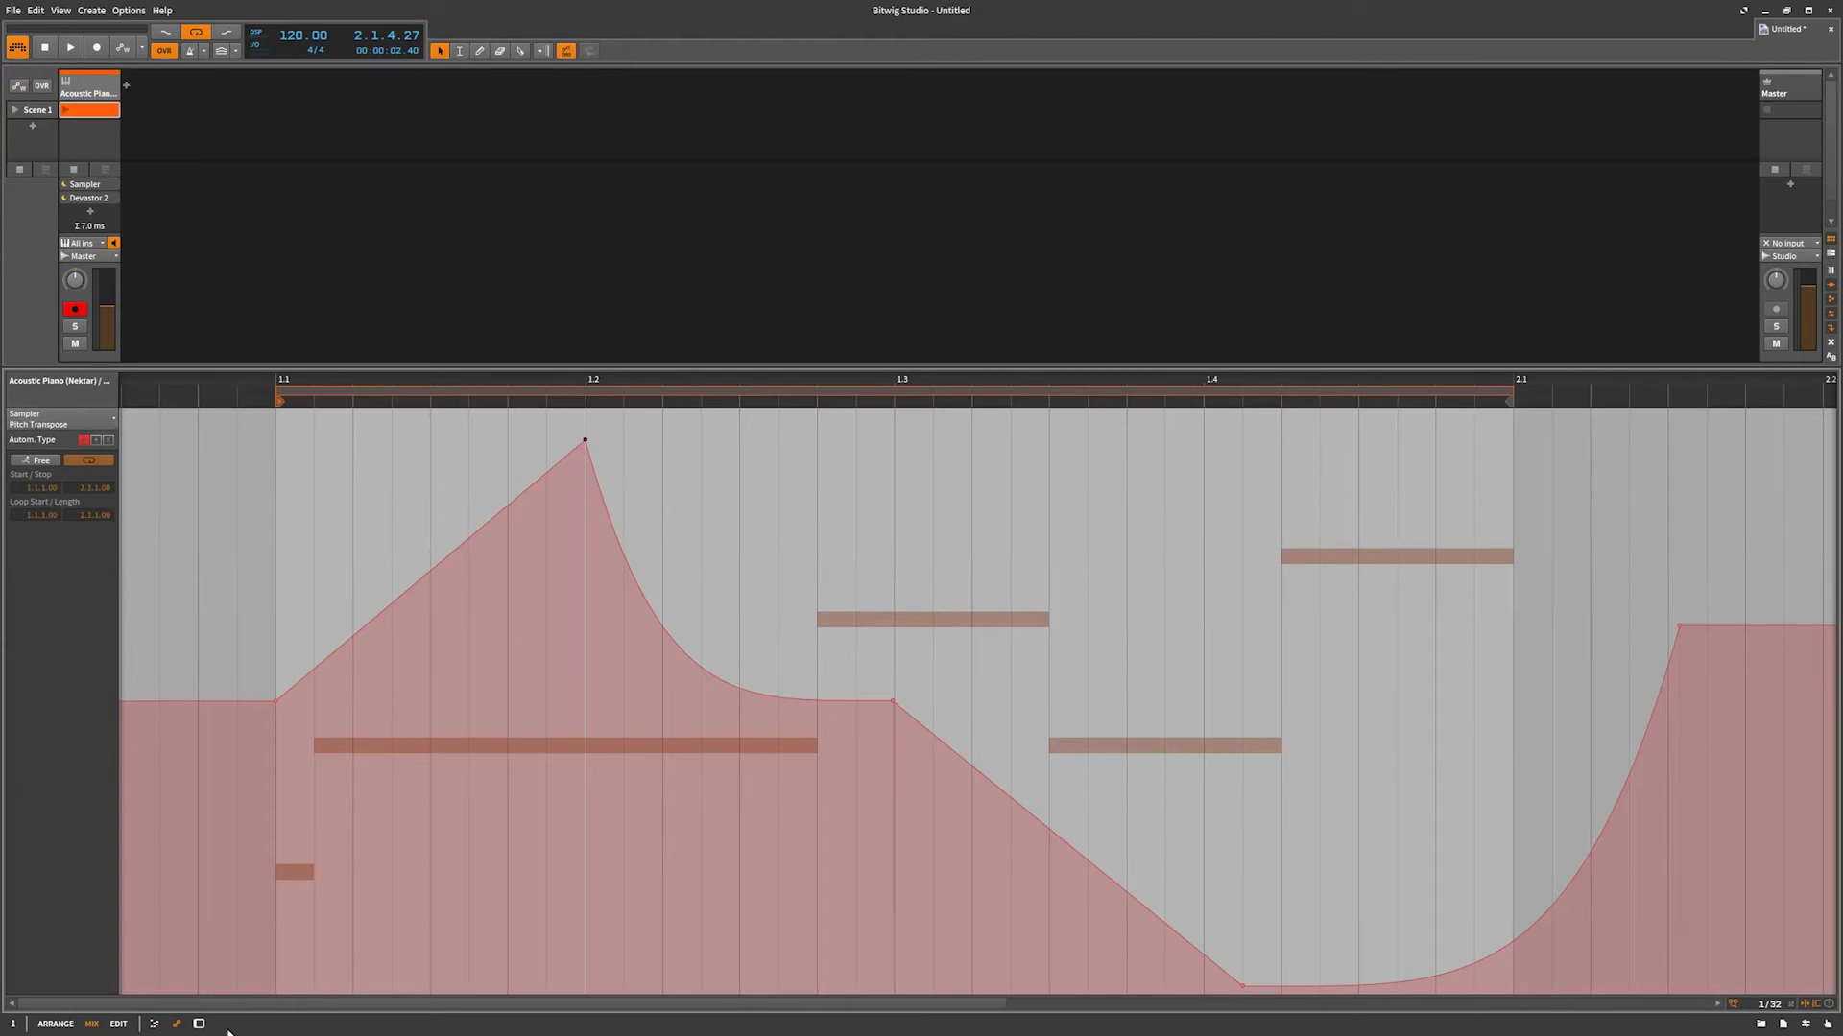
left_click(176, 1024)
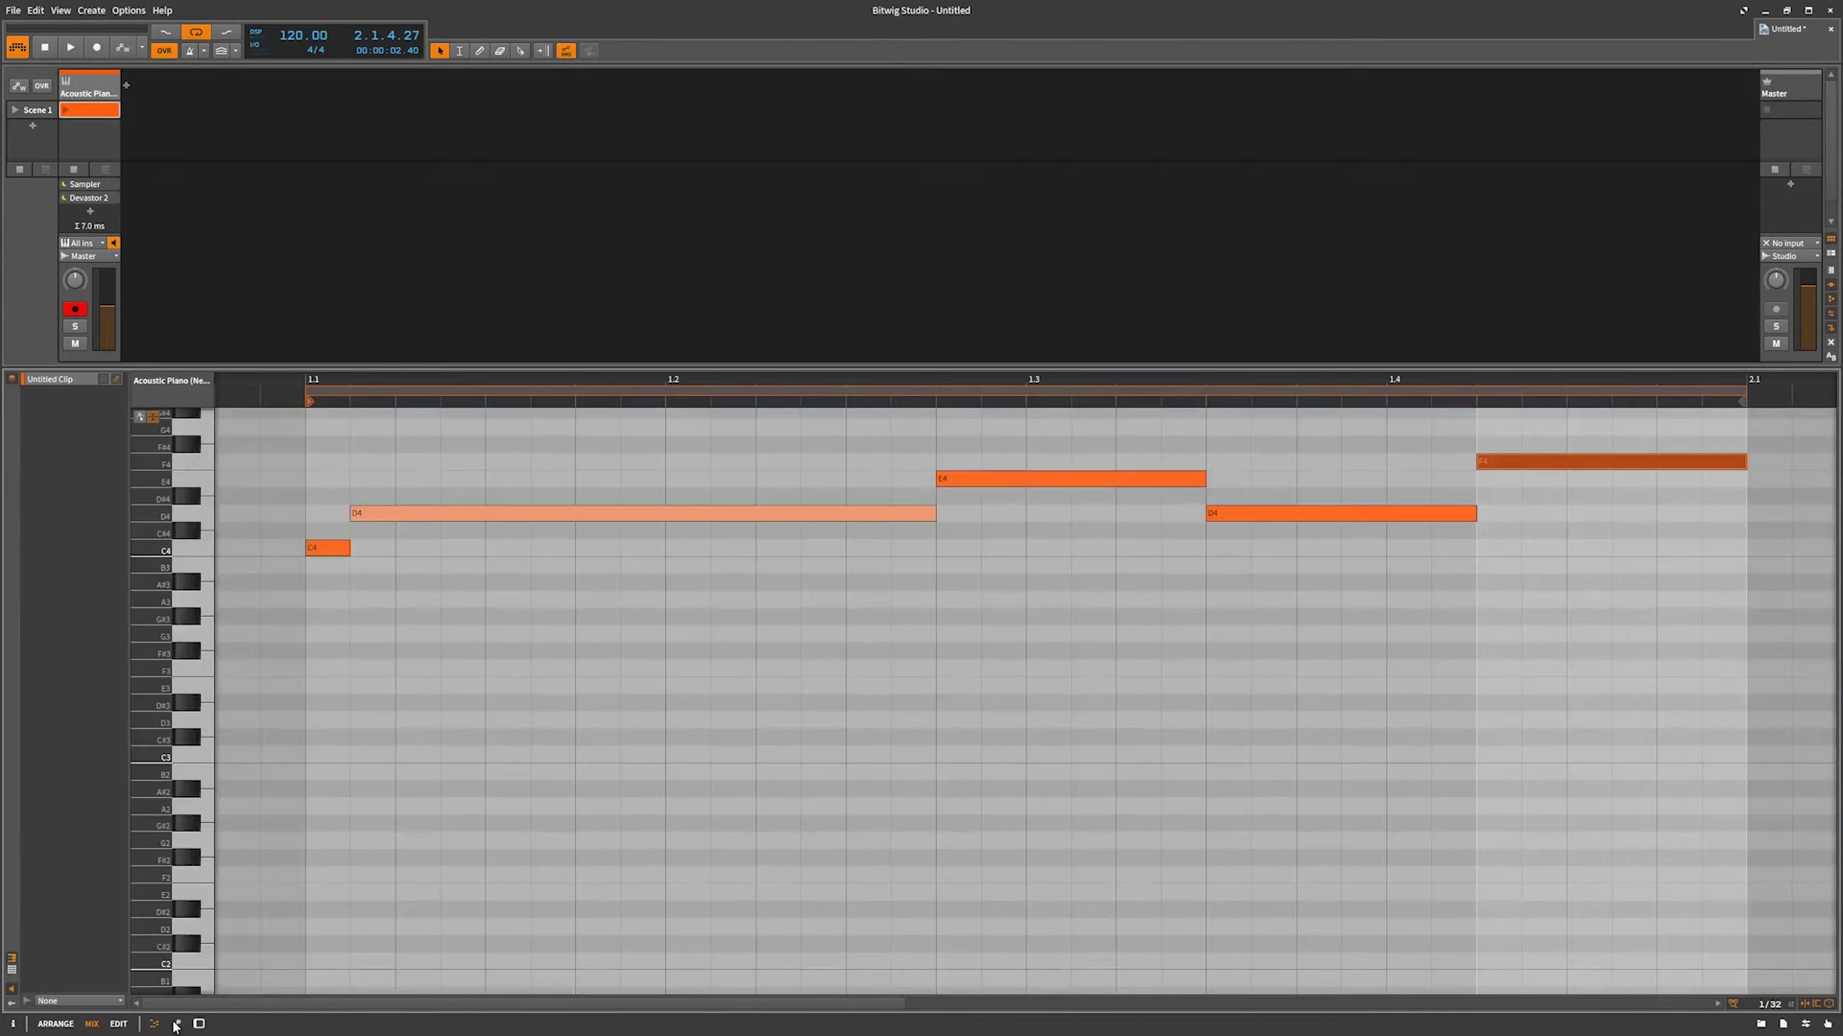
left_click(176, 1025)
left_click(200, 1025)
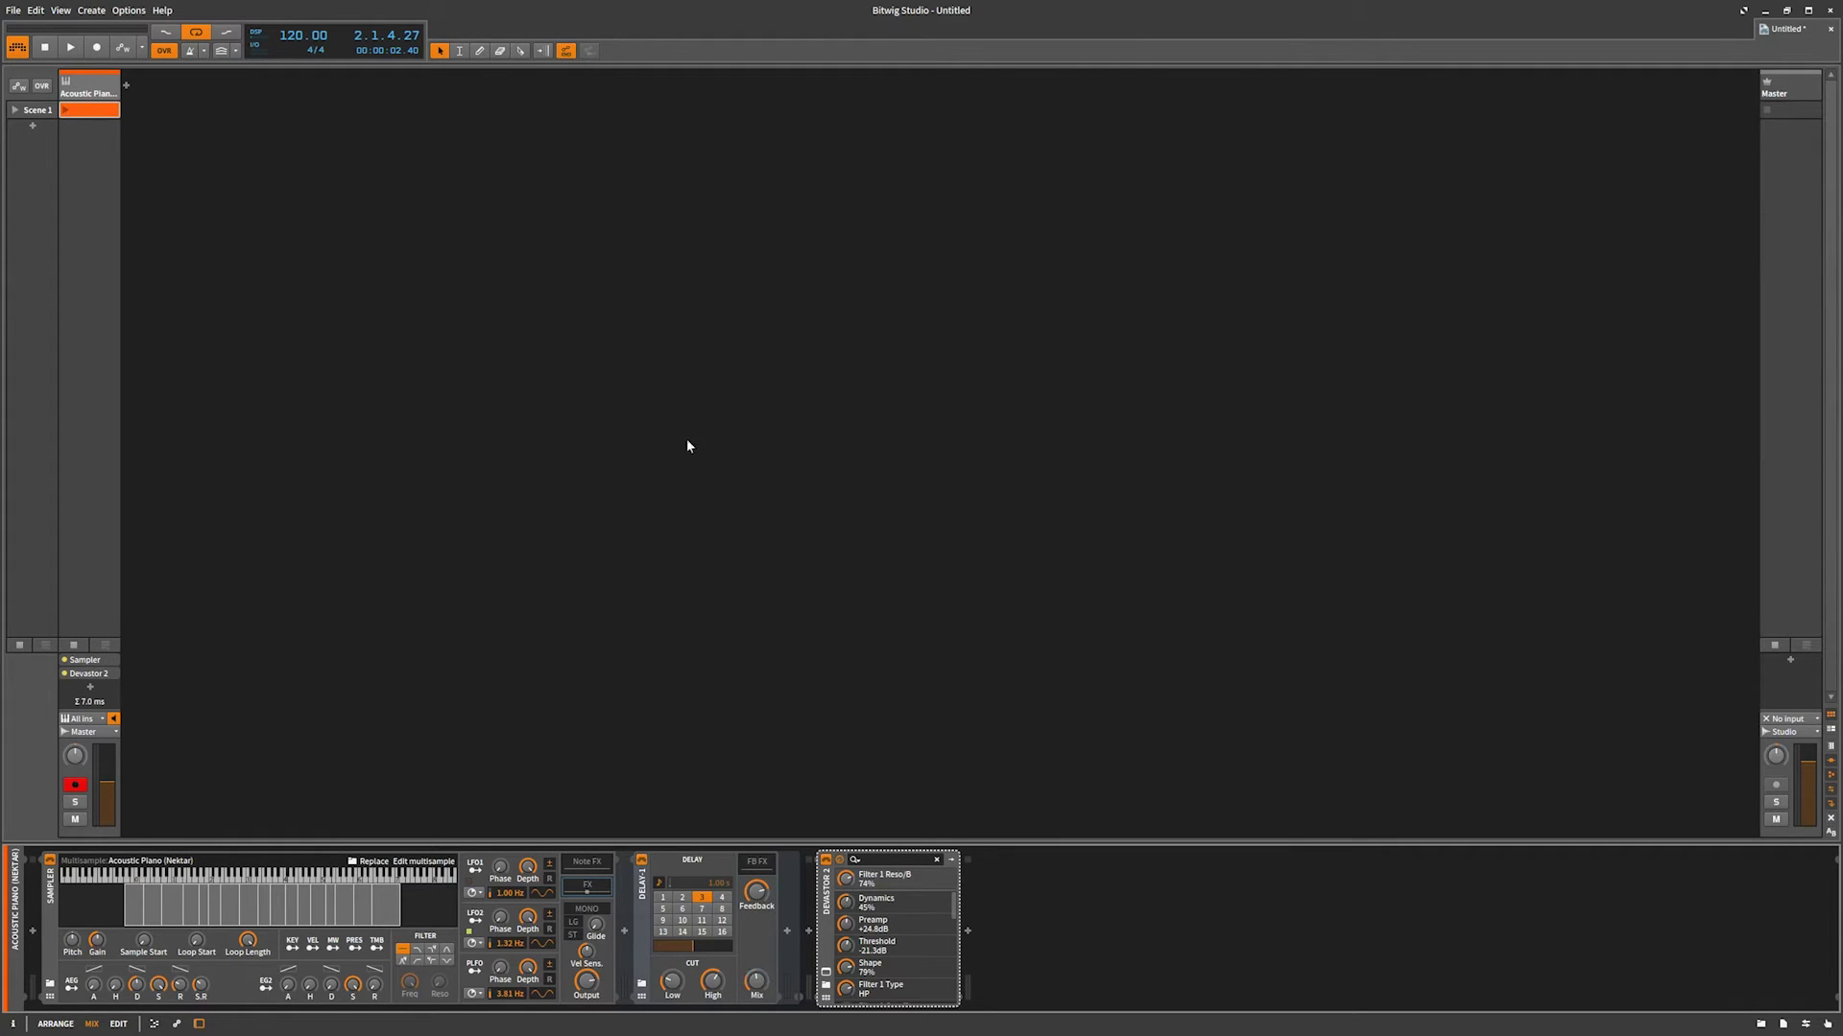
left_click(65, 110)
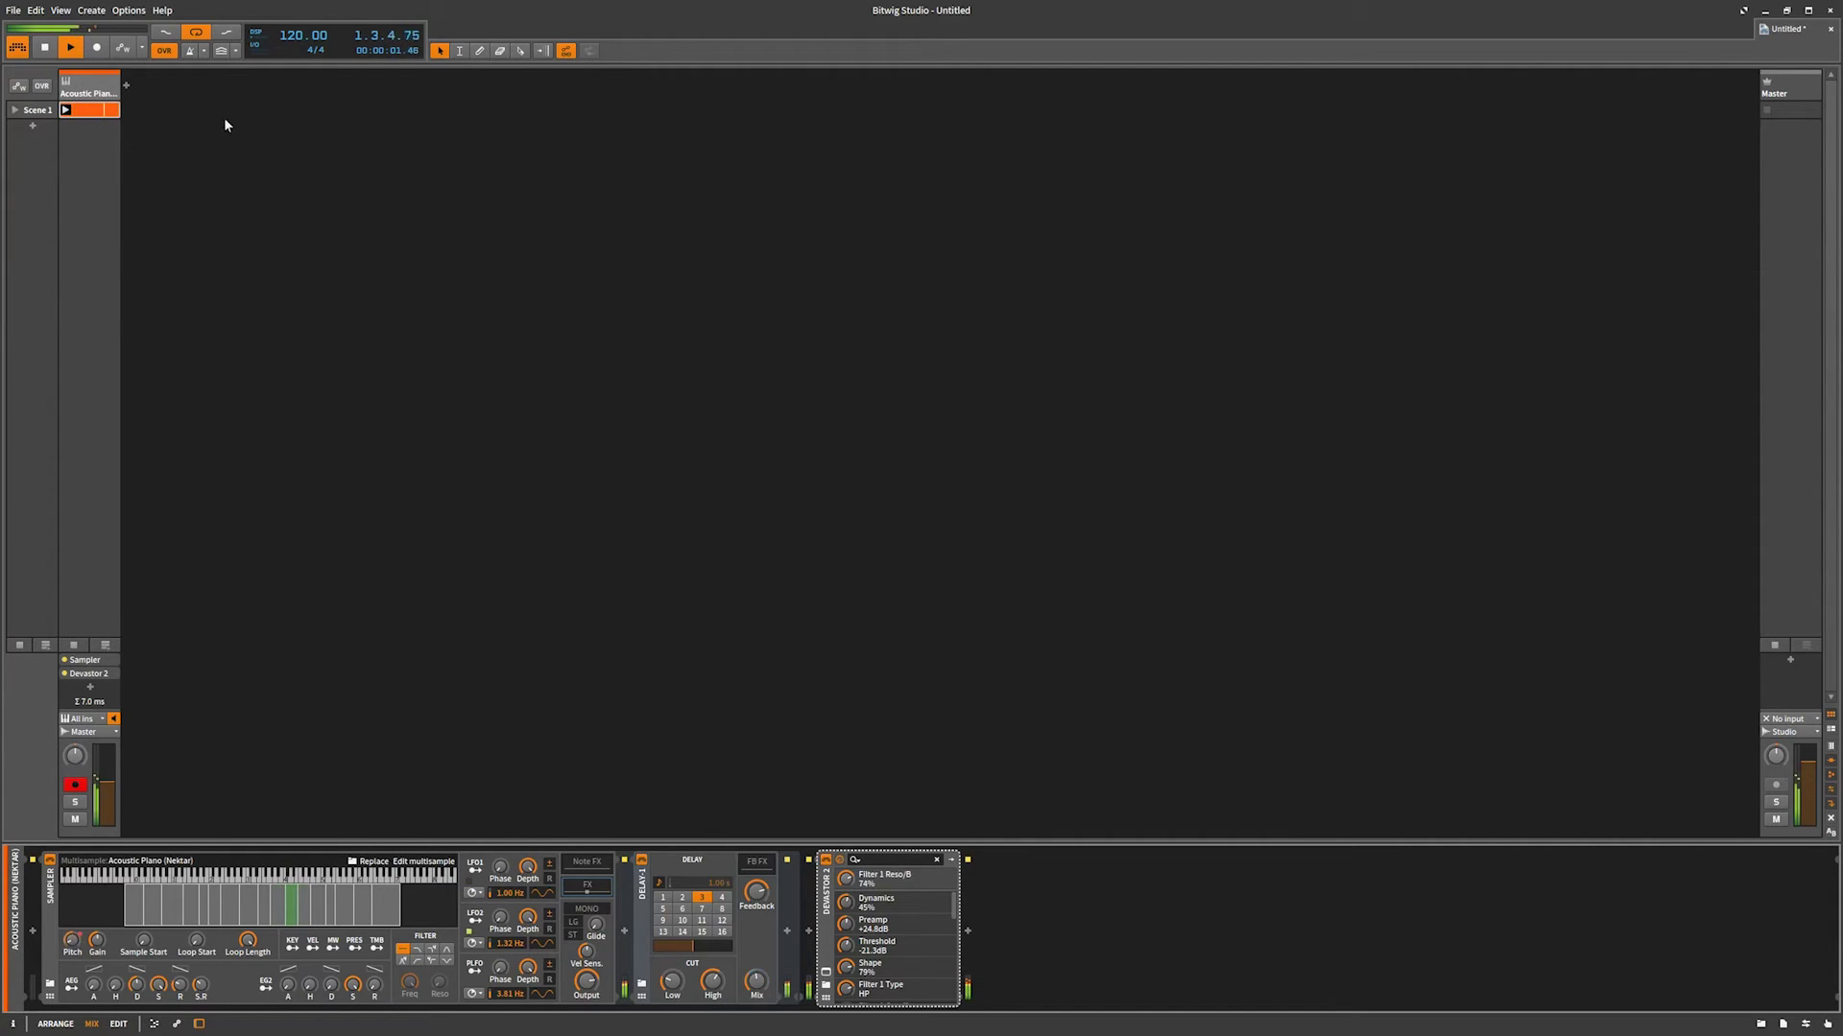
double_click(65, 109)
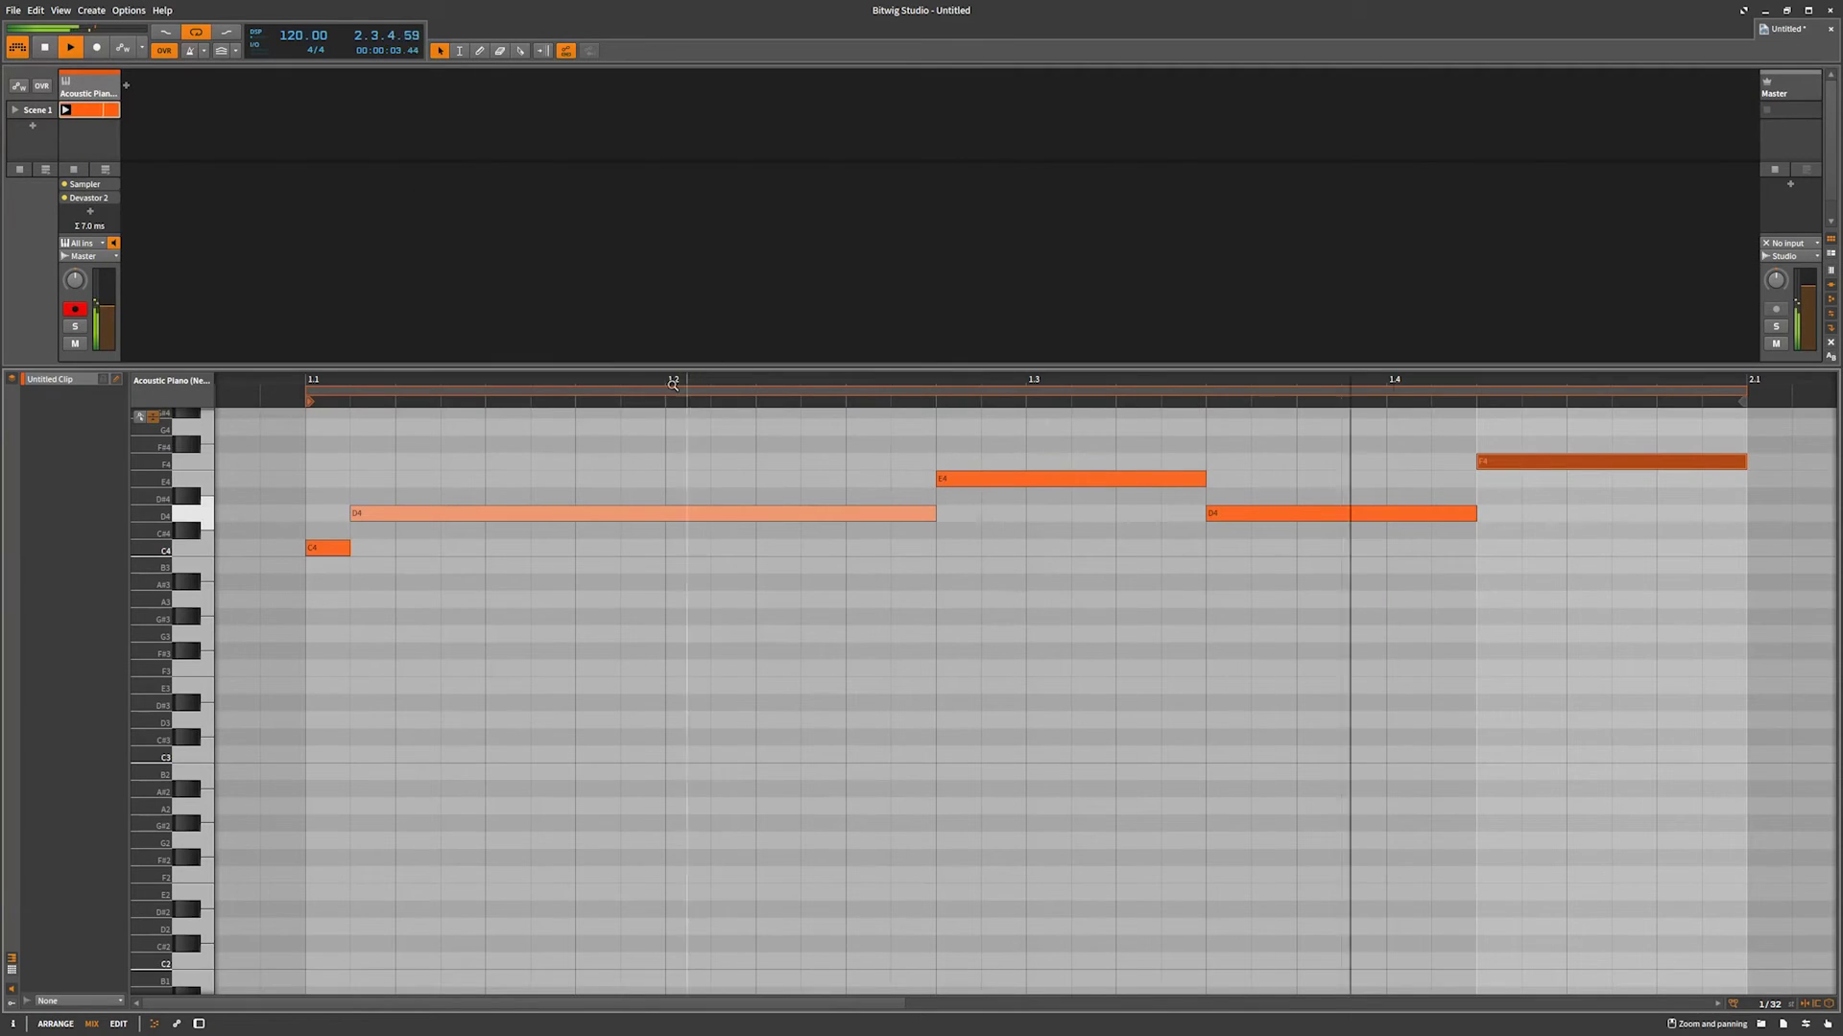
left_click(177, 1024)
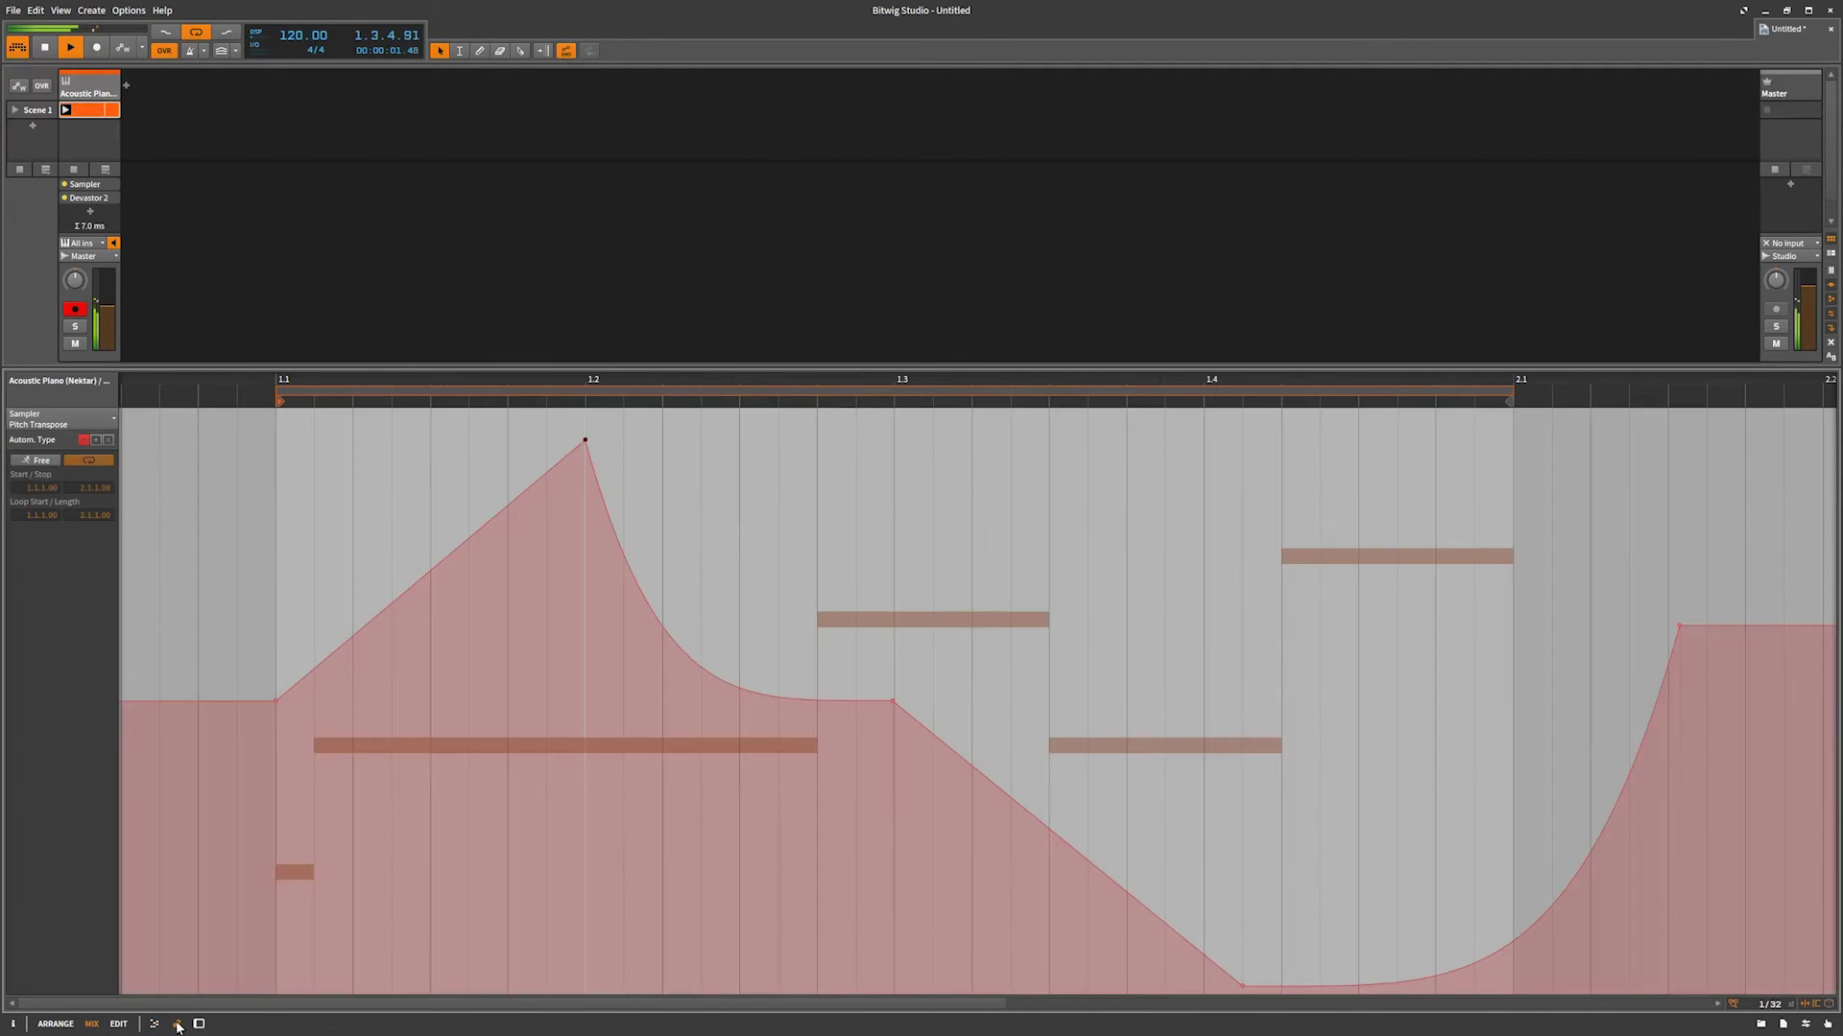
left_click(199, 1024)
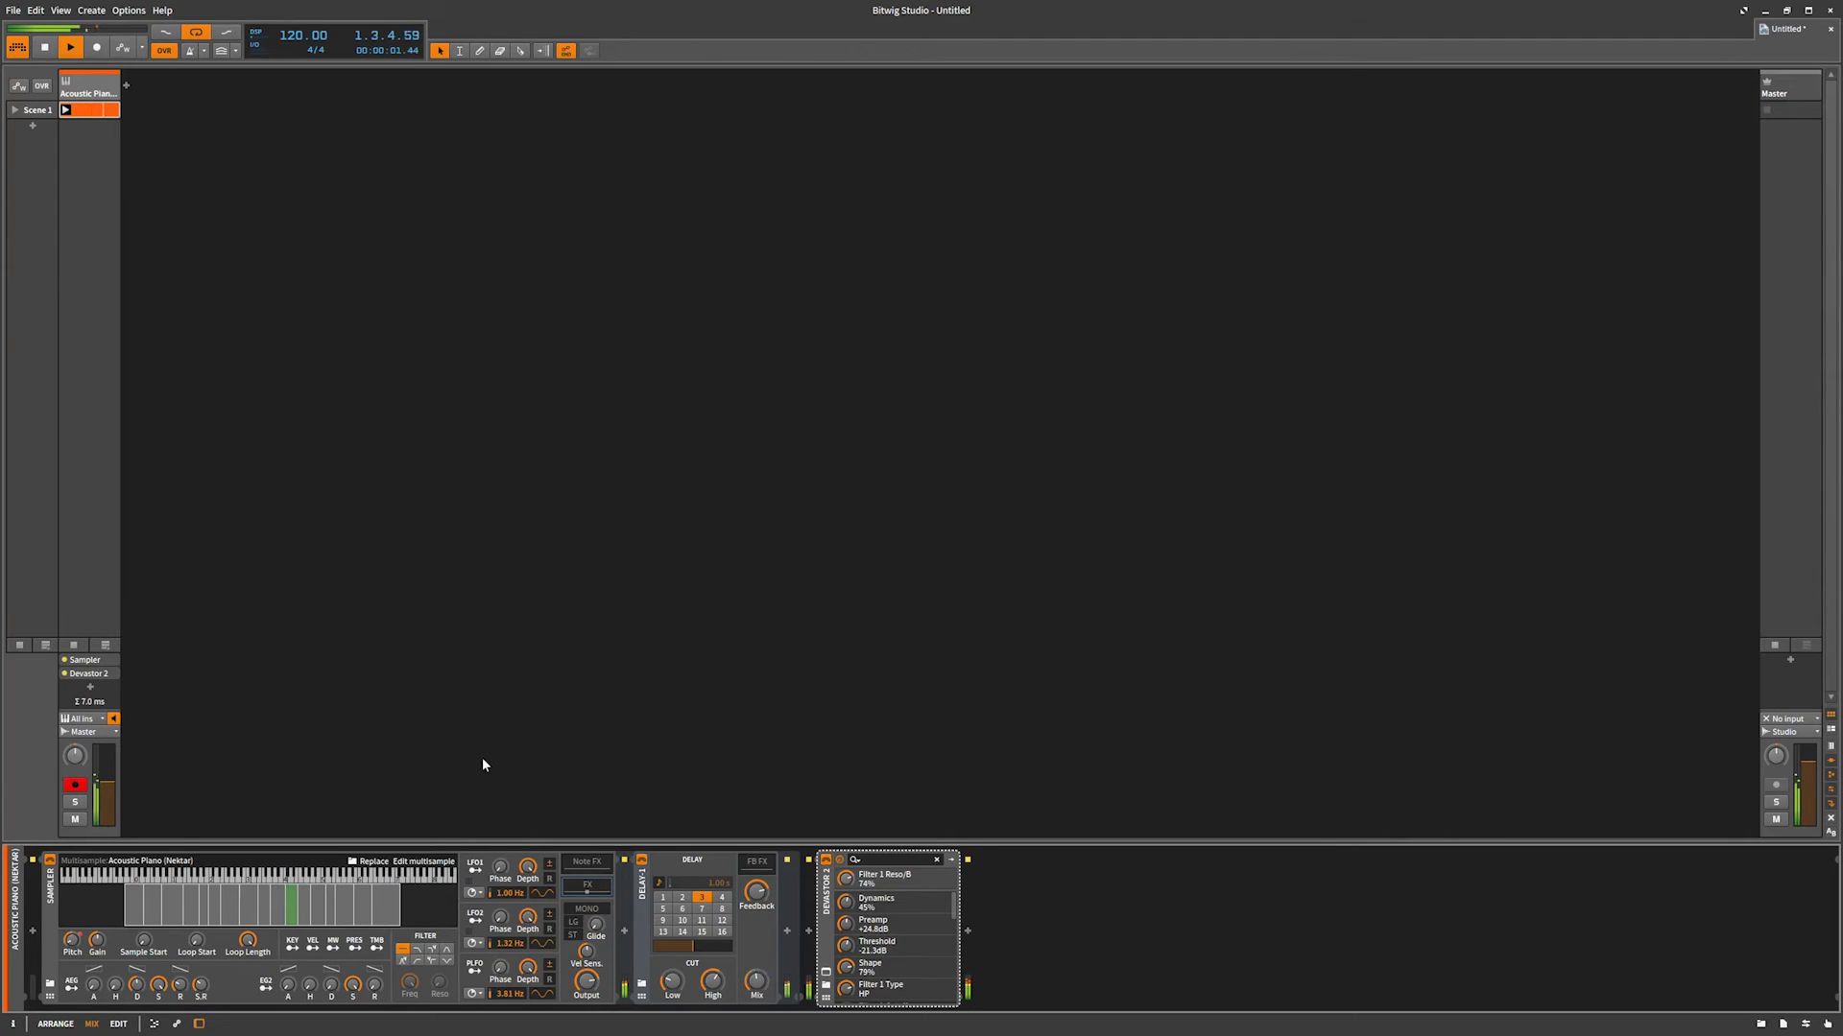
key("space")
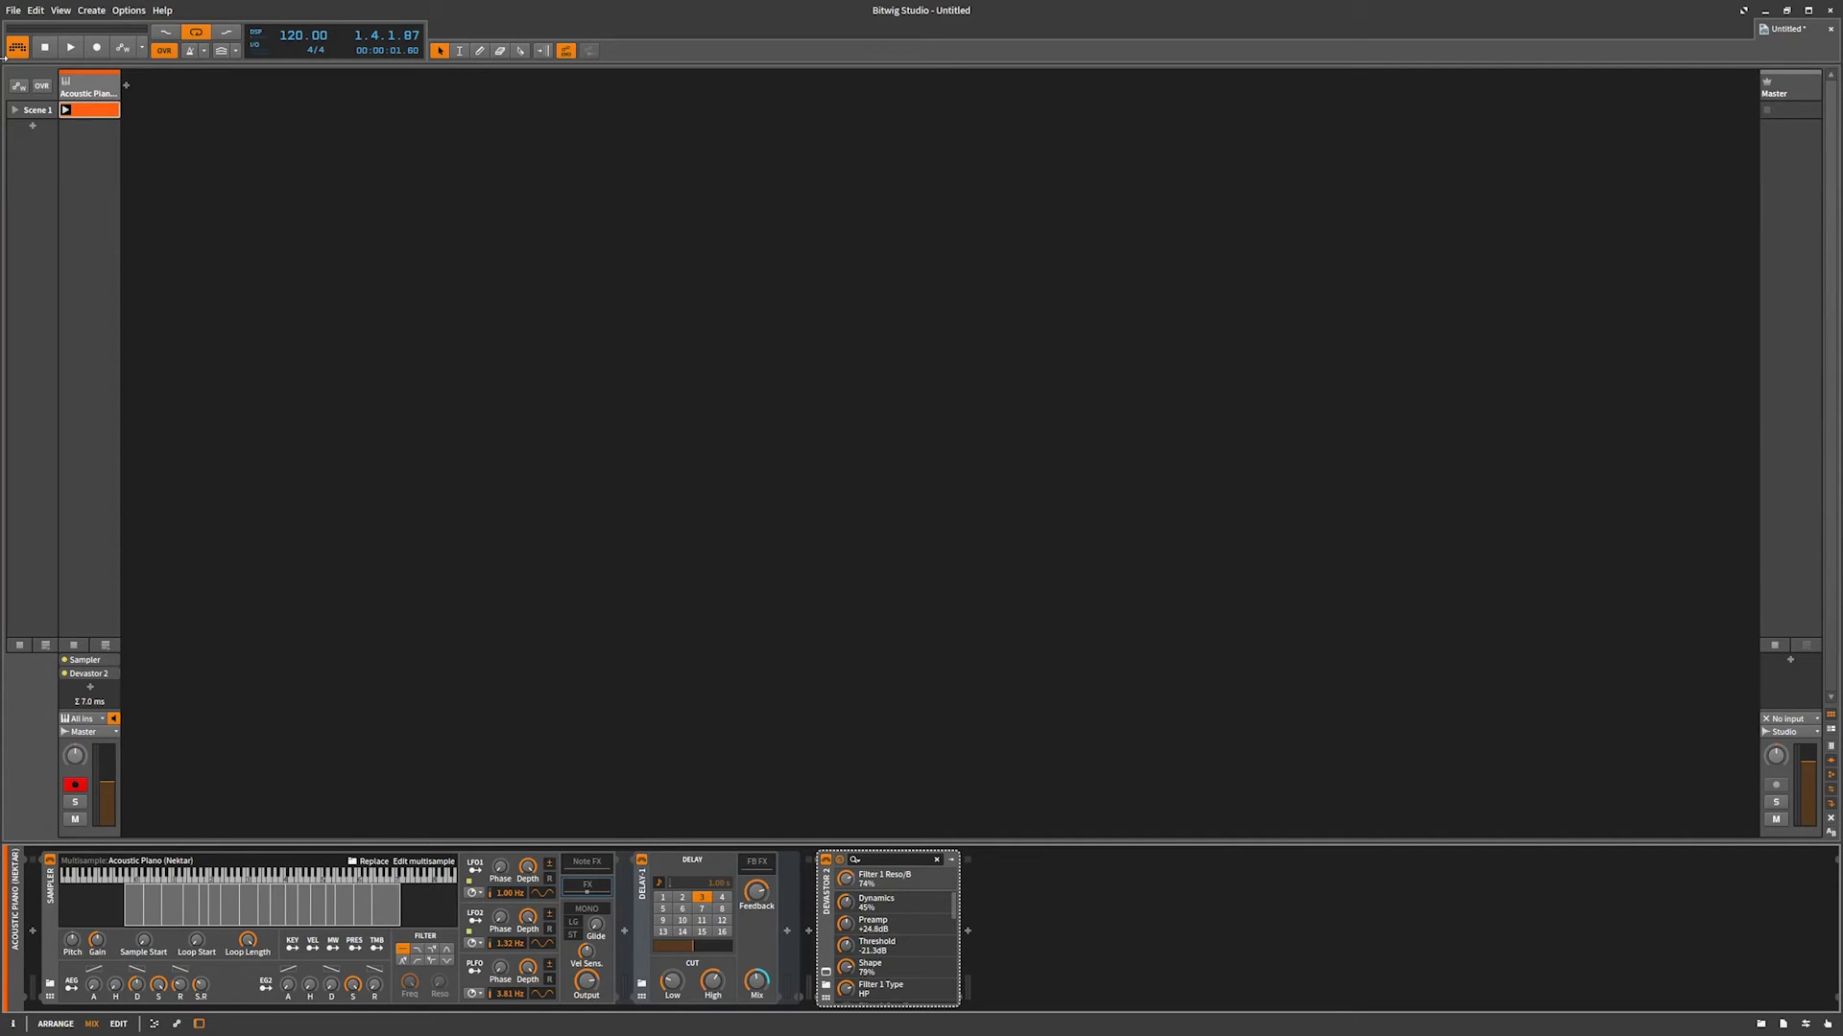
- Drag the piano clip into the browser and add it to the library as 'Test' with devices
key("b")
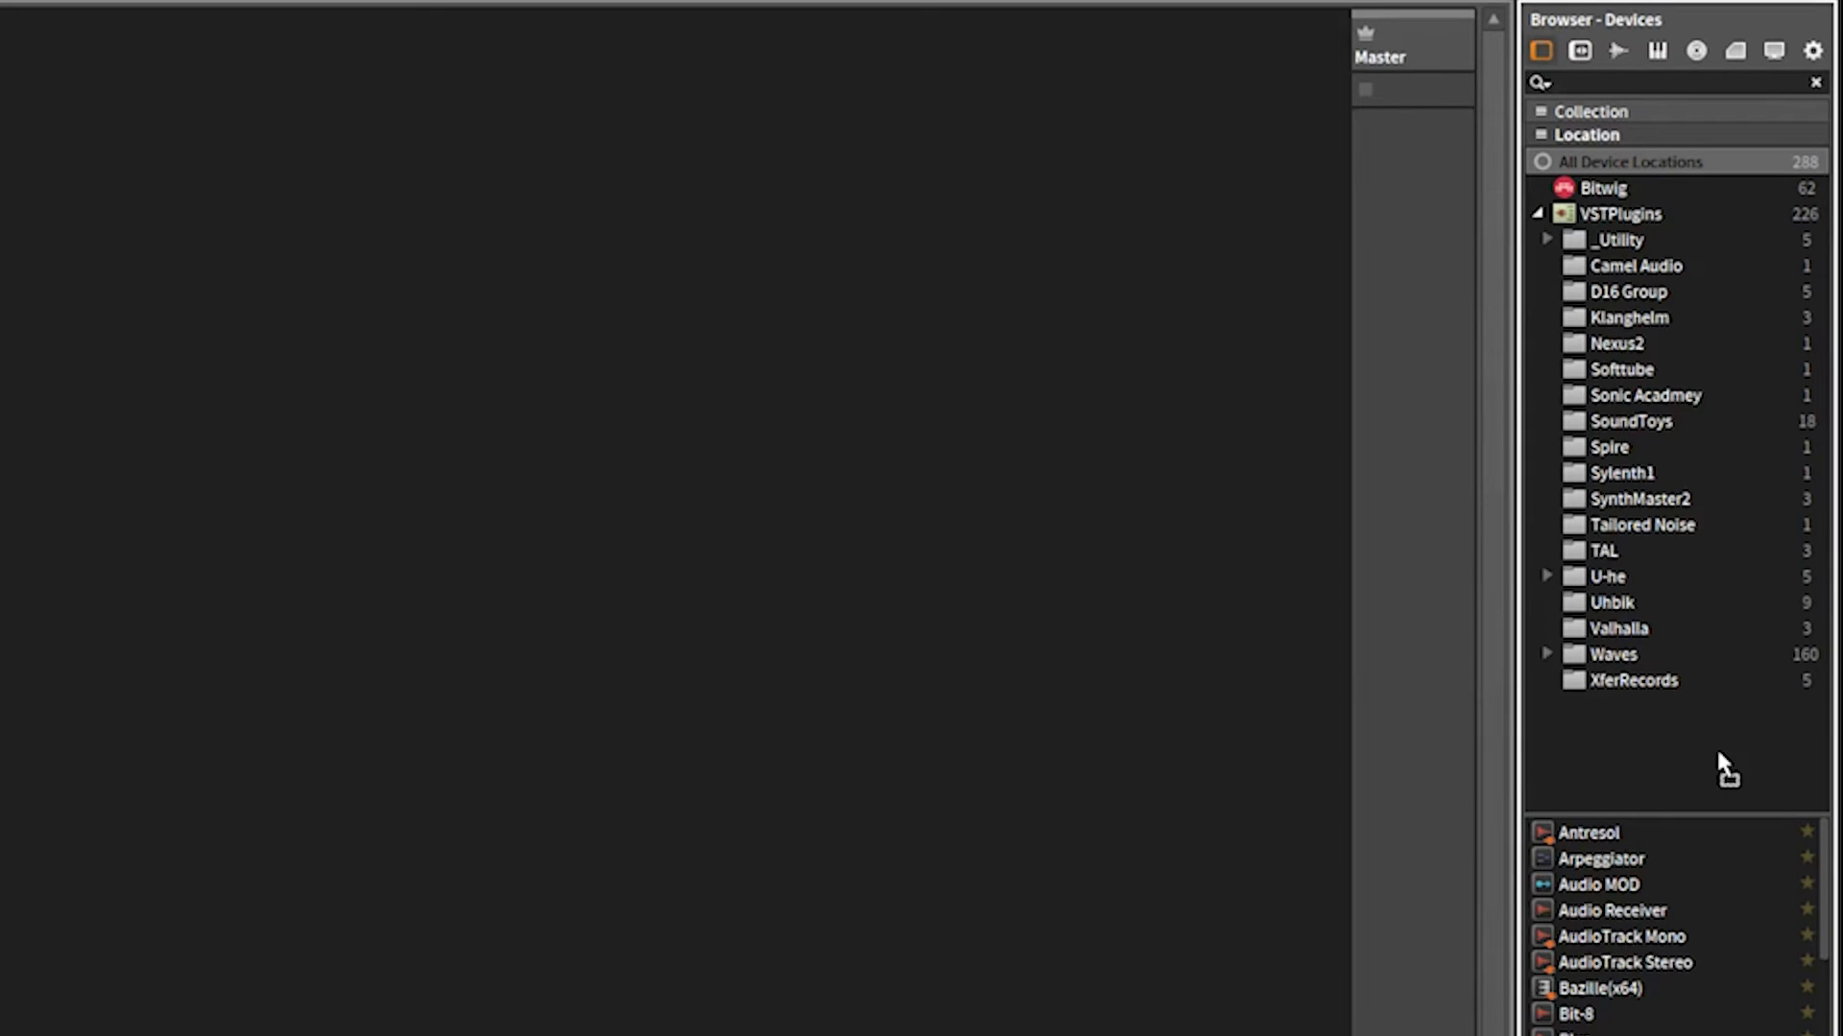
left_click_drag(1716, 746, 1714, 746)
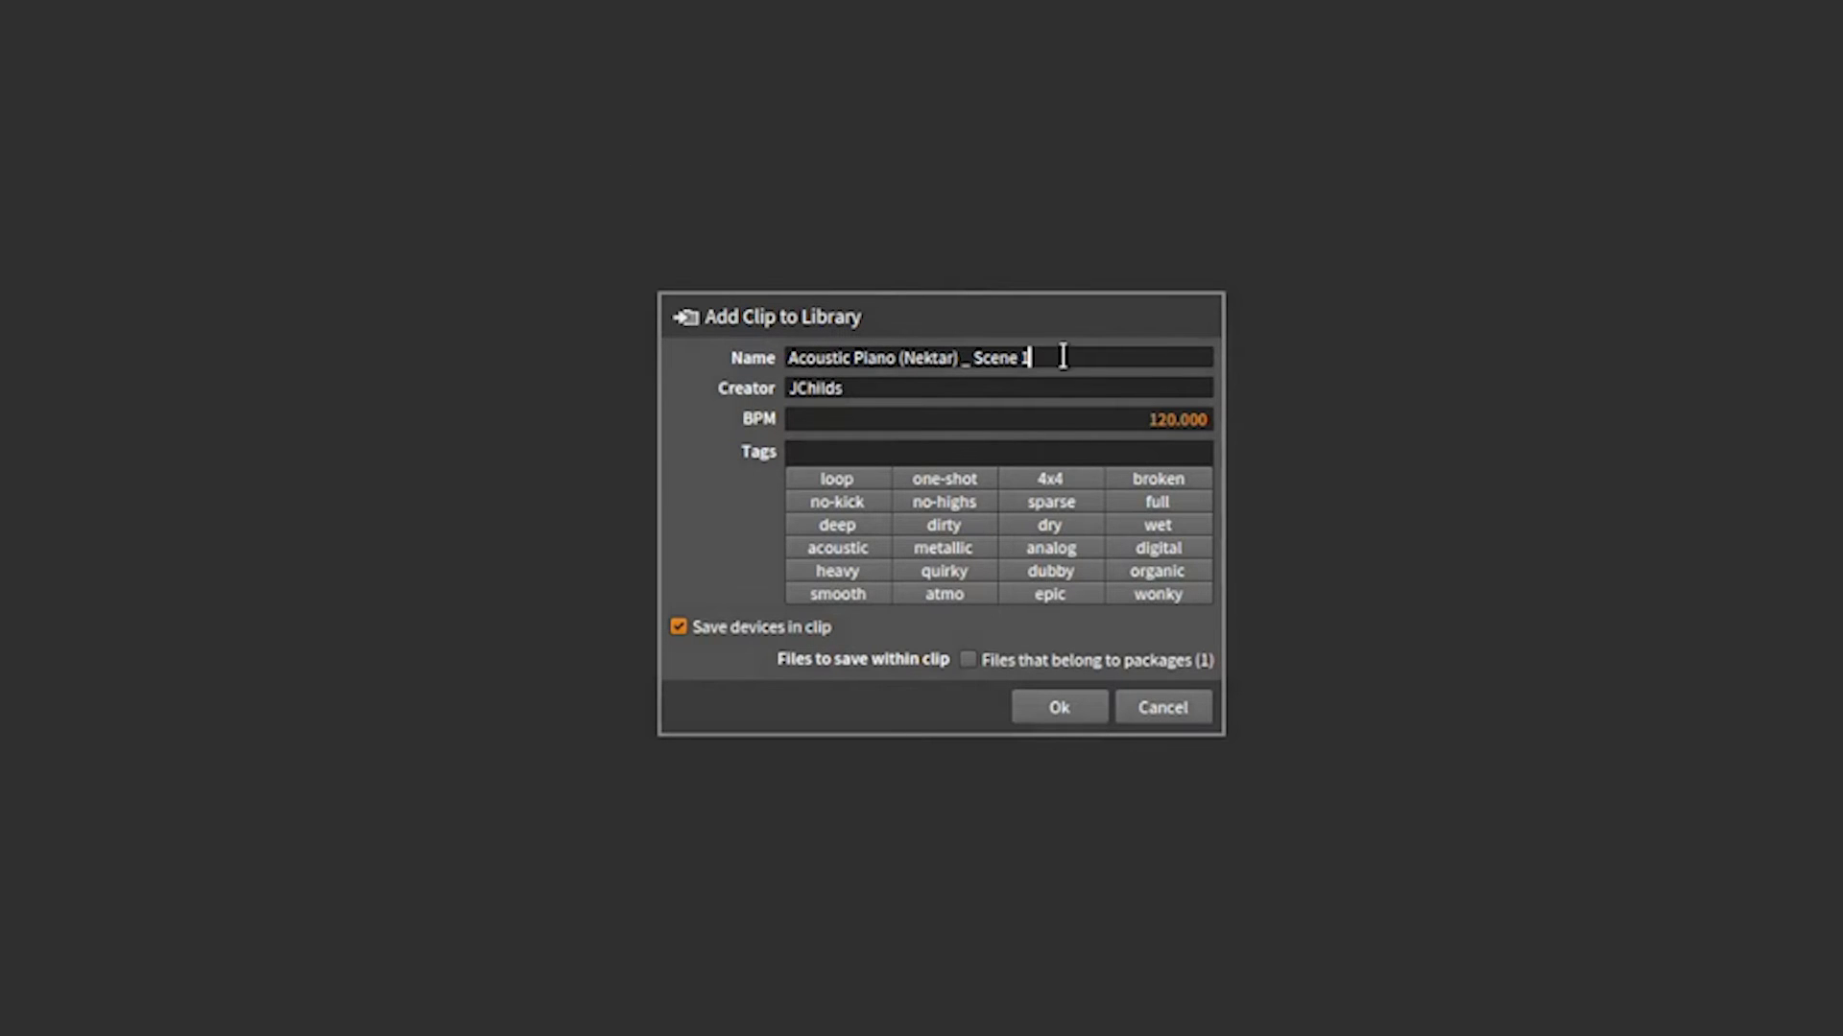
key("BackSpace")
key("BackSpace")
key("BackSpace")
key("BackSpace")
key("BackSpace")
key("BackSpace")
key("BackSpace")
key("BackSpace")
key("BackSpace")
key("BackSpace")
key("BackSpace")
key("BackSpace")
key("BackSpace")
key("BackSpace")
key("BackSpace")
key("BackSpace")
key("BackSpace")
key("BackSpace")
key("BackSpace")
key("BackSpace")
key("BackSpace")
key("BackSpace")
key("BackSpace")
key("BackSpace")
key("BackSpace")
key("BackSpace")
key("BackSpace")
key("BackSpace")
key("BackSpace")
key("BackSpace")
type("Te")
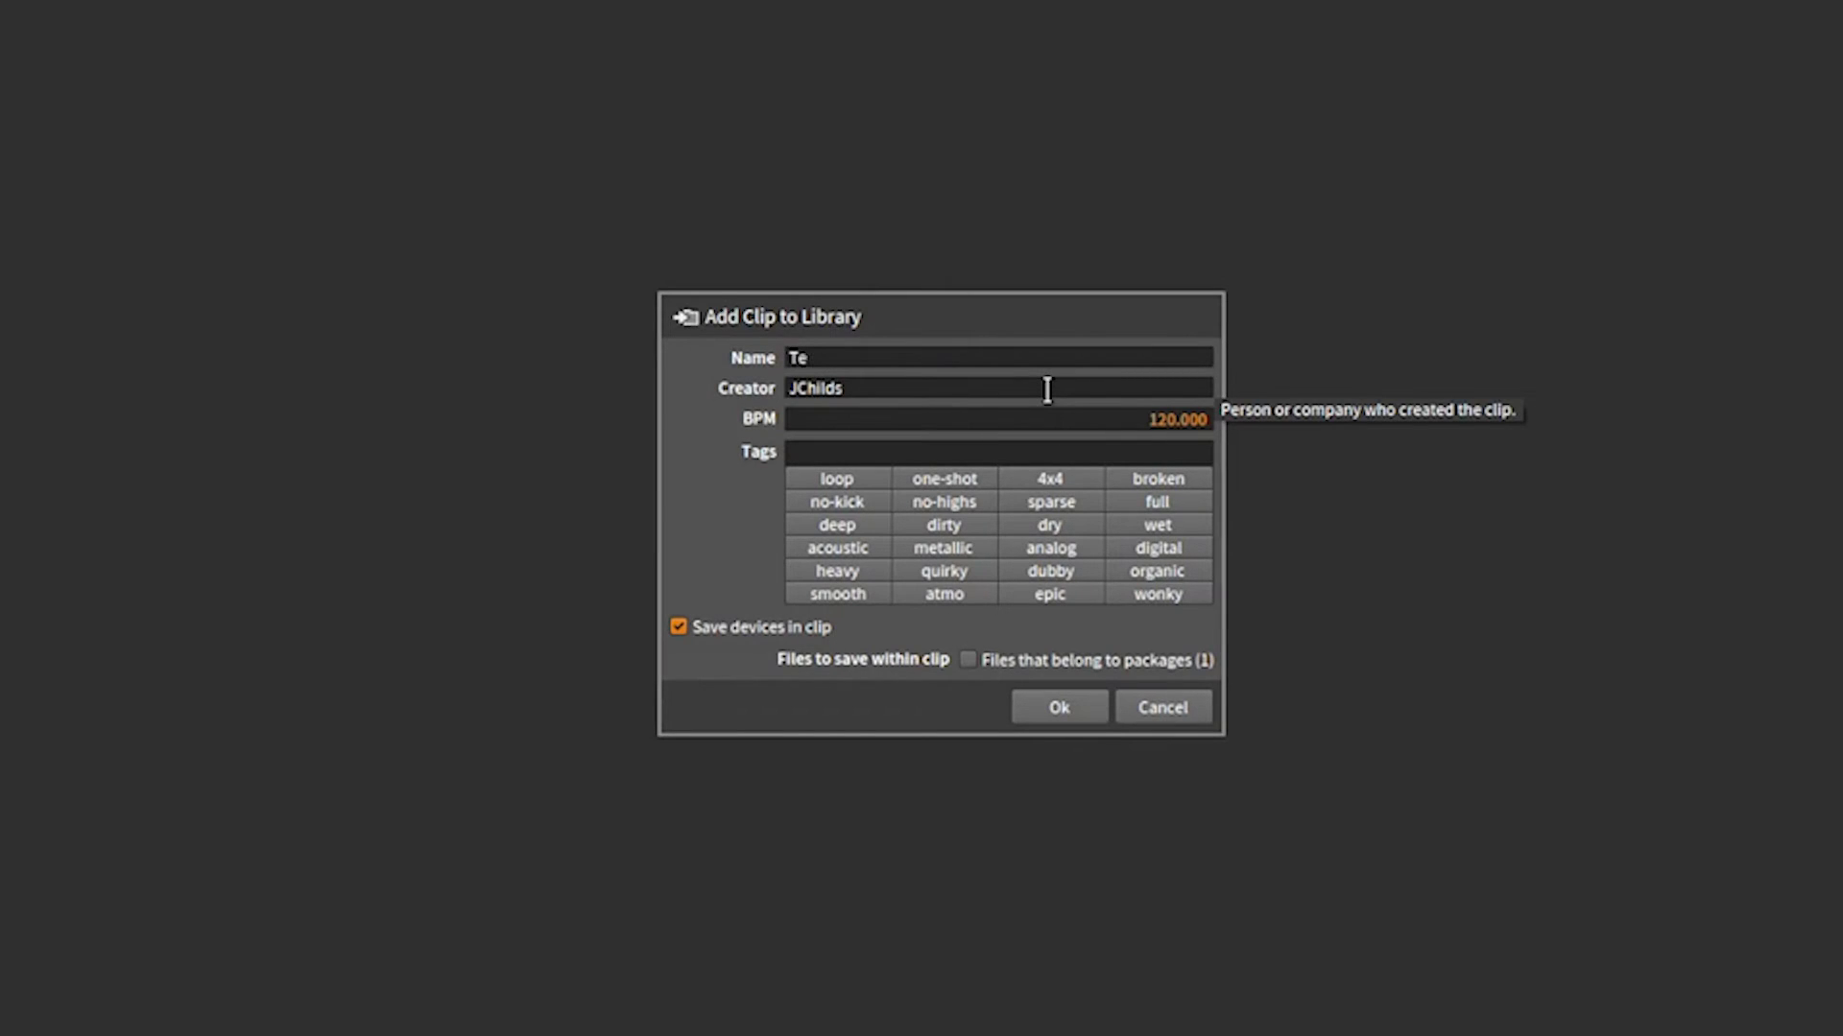
type("st")
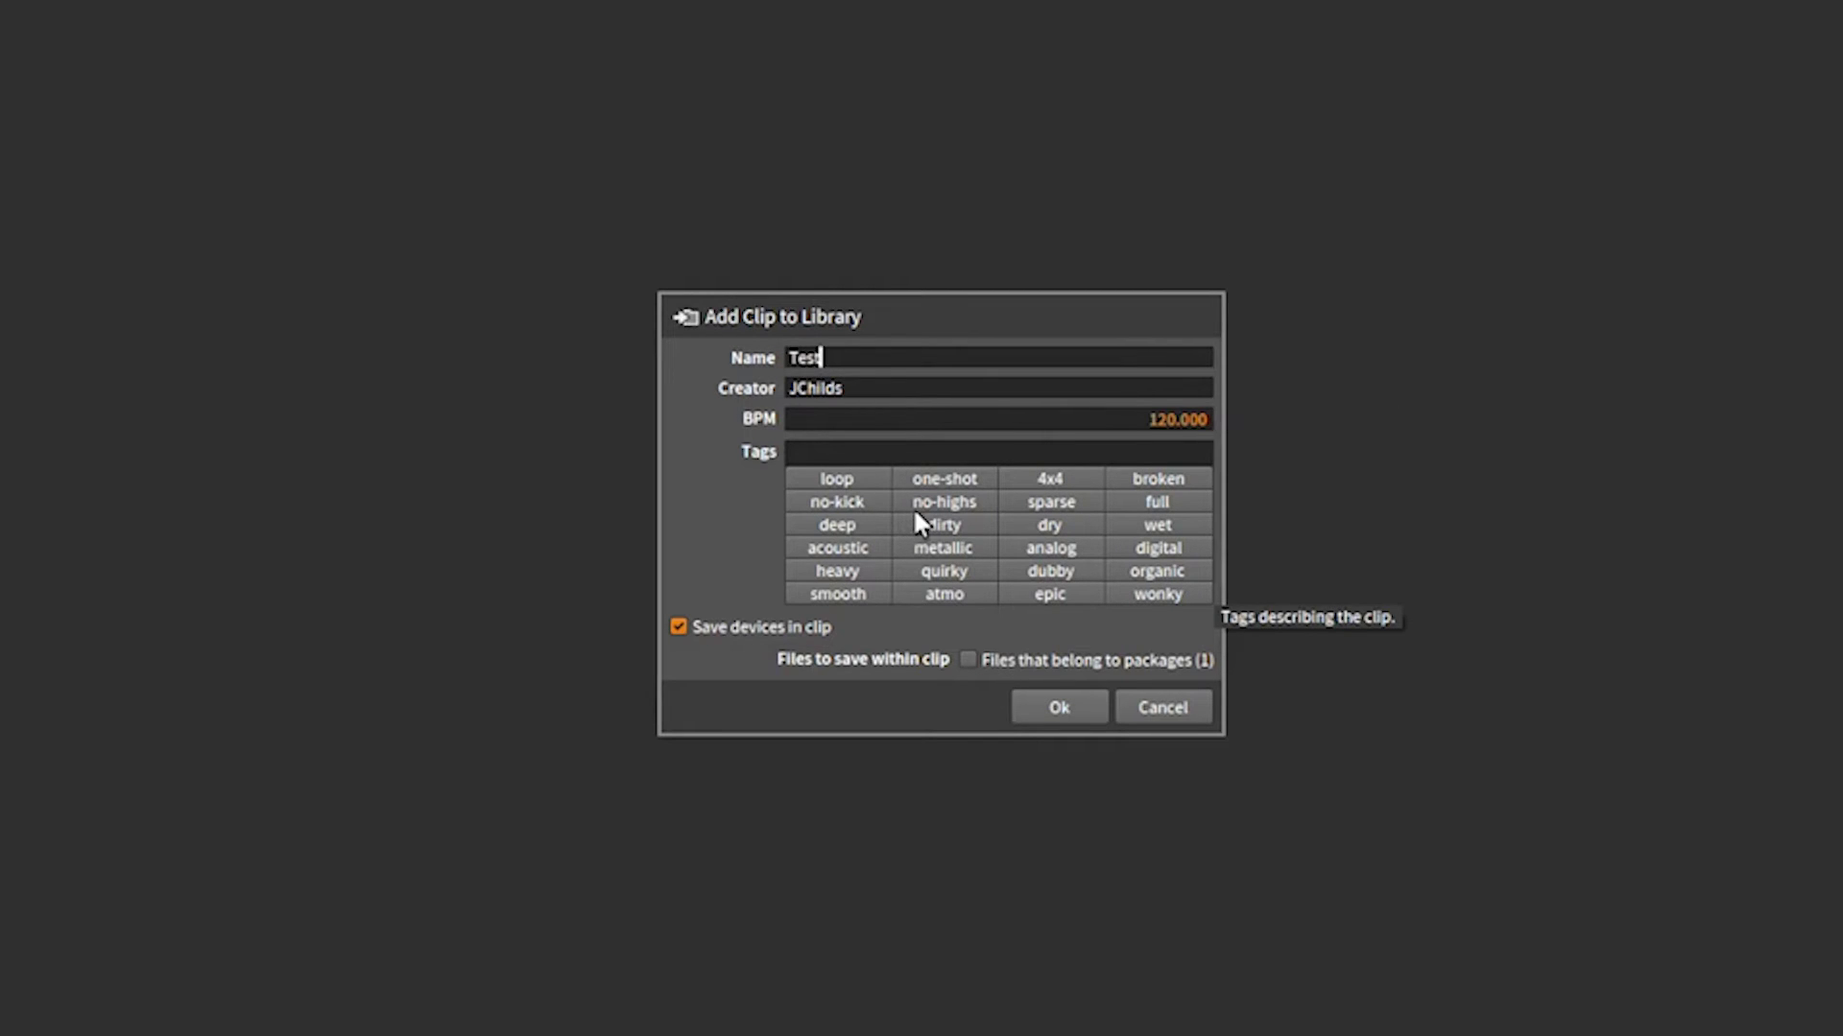
left_click(1067, 699)
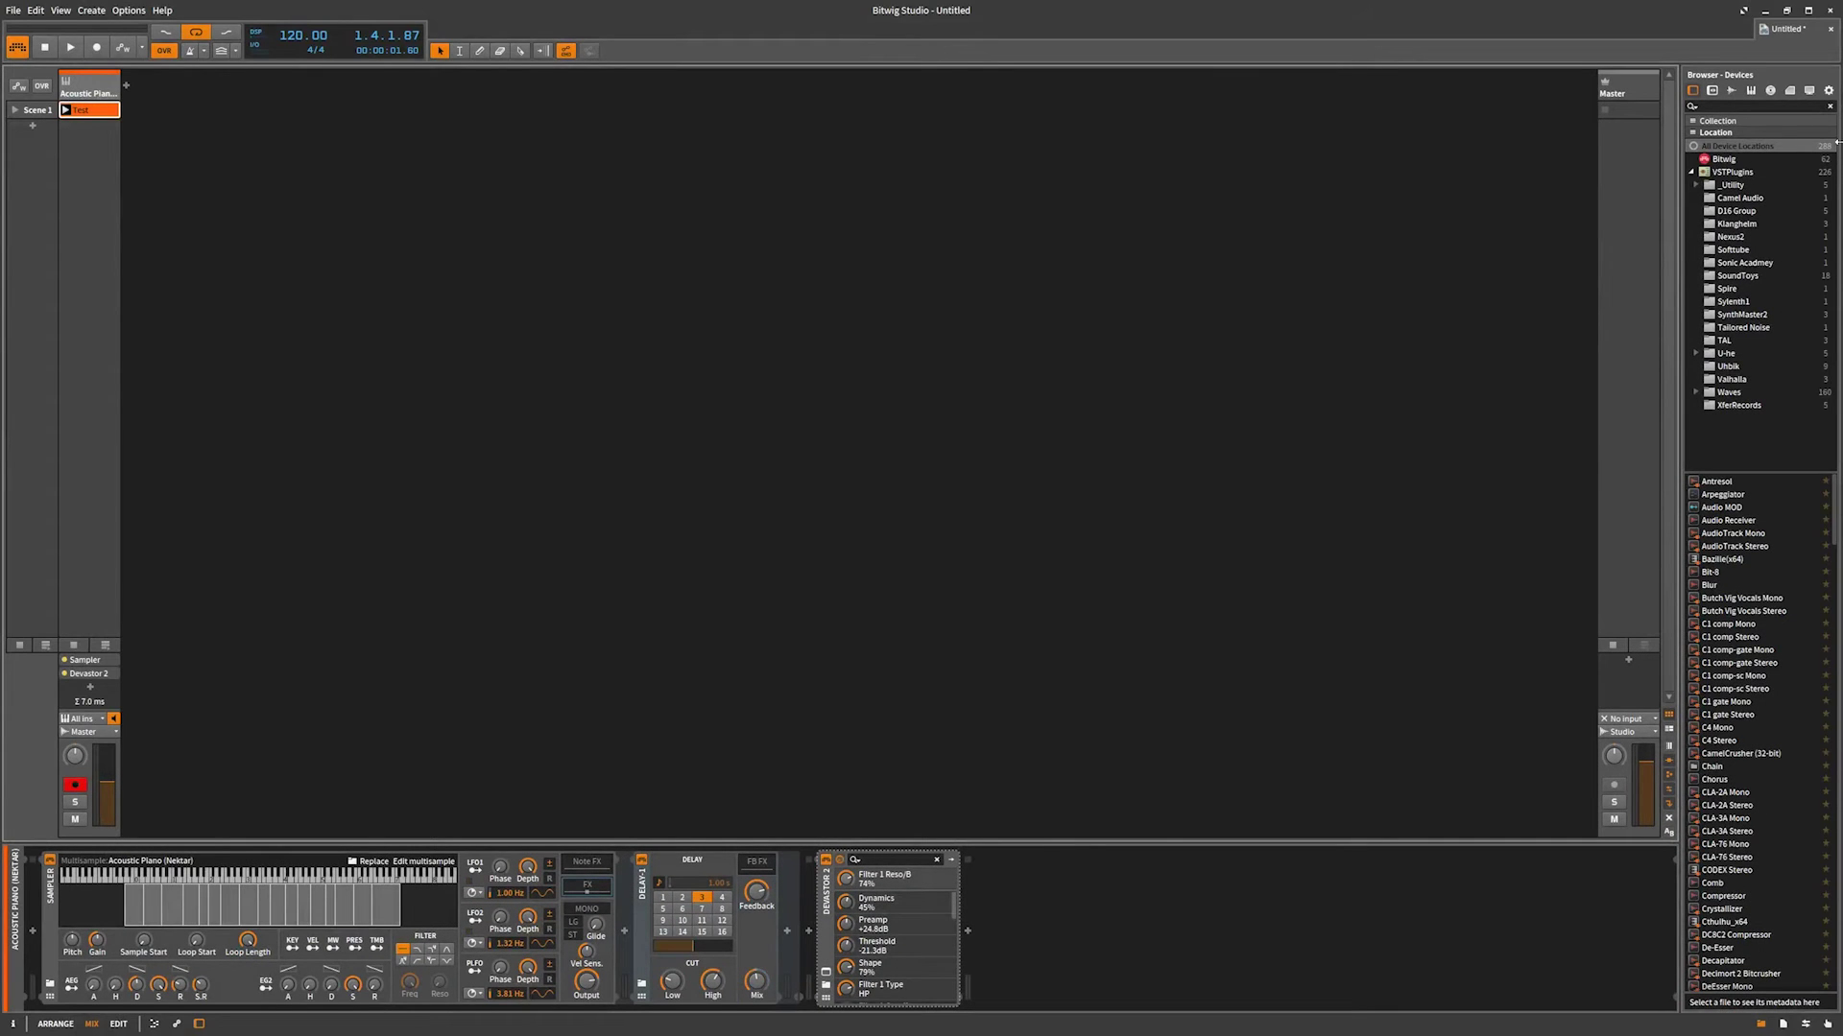
- Close the project and switch the browser to the Clips tab
left_click(1833, 11)
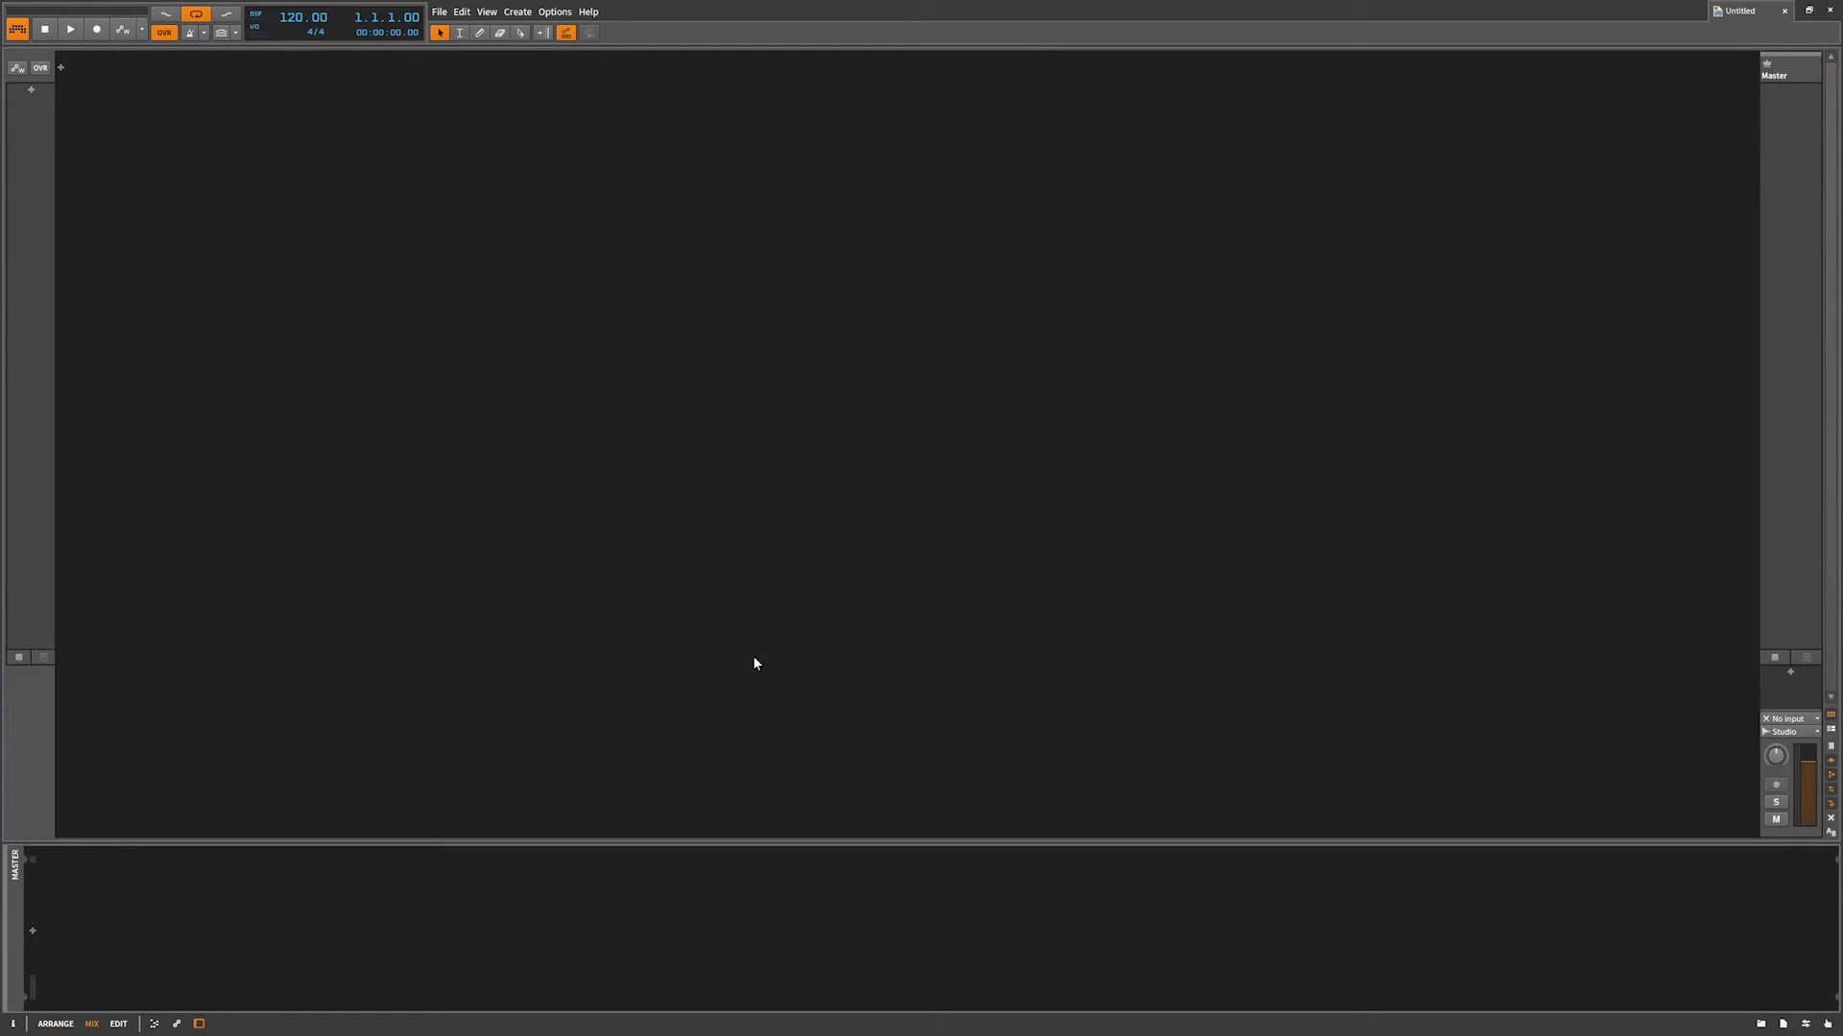
left_click(1761, 1024)
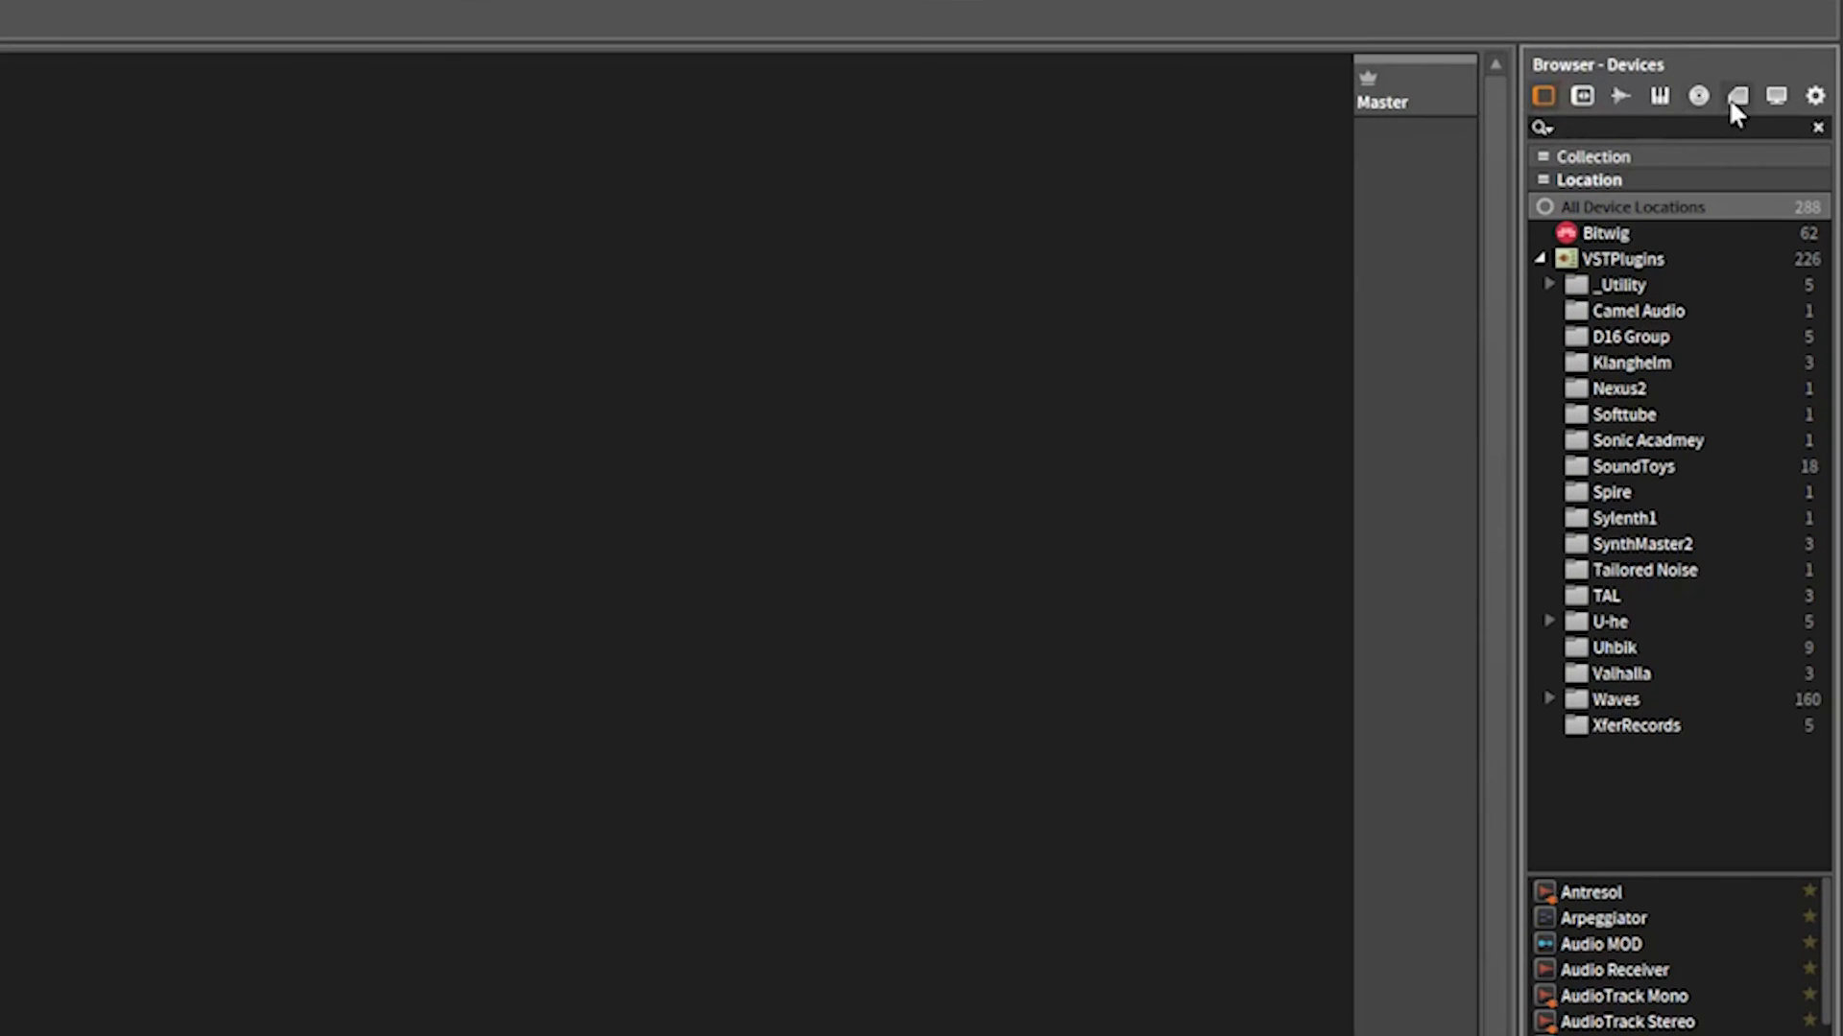
left_click(1583, 95)
left_click(1622, 94)
left_click(1660, 95)
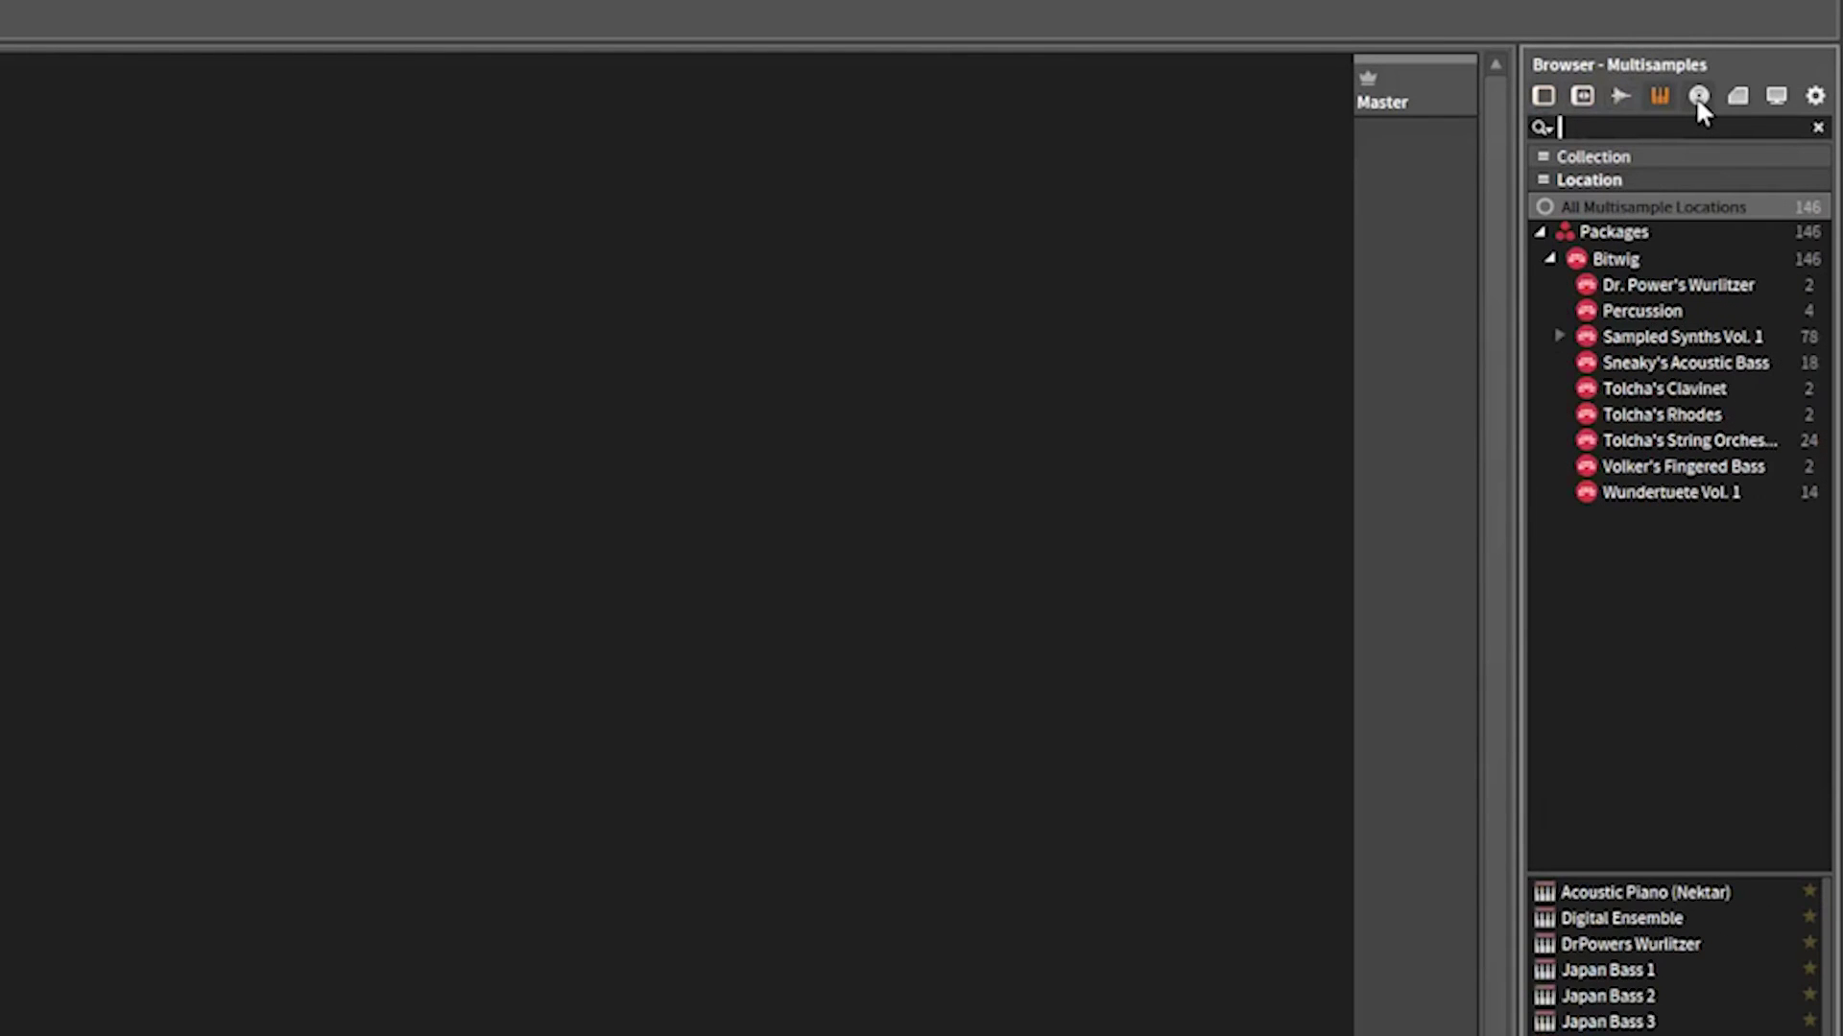
left_click(1696, 96)
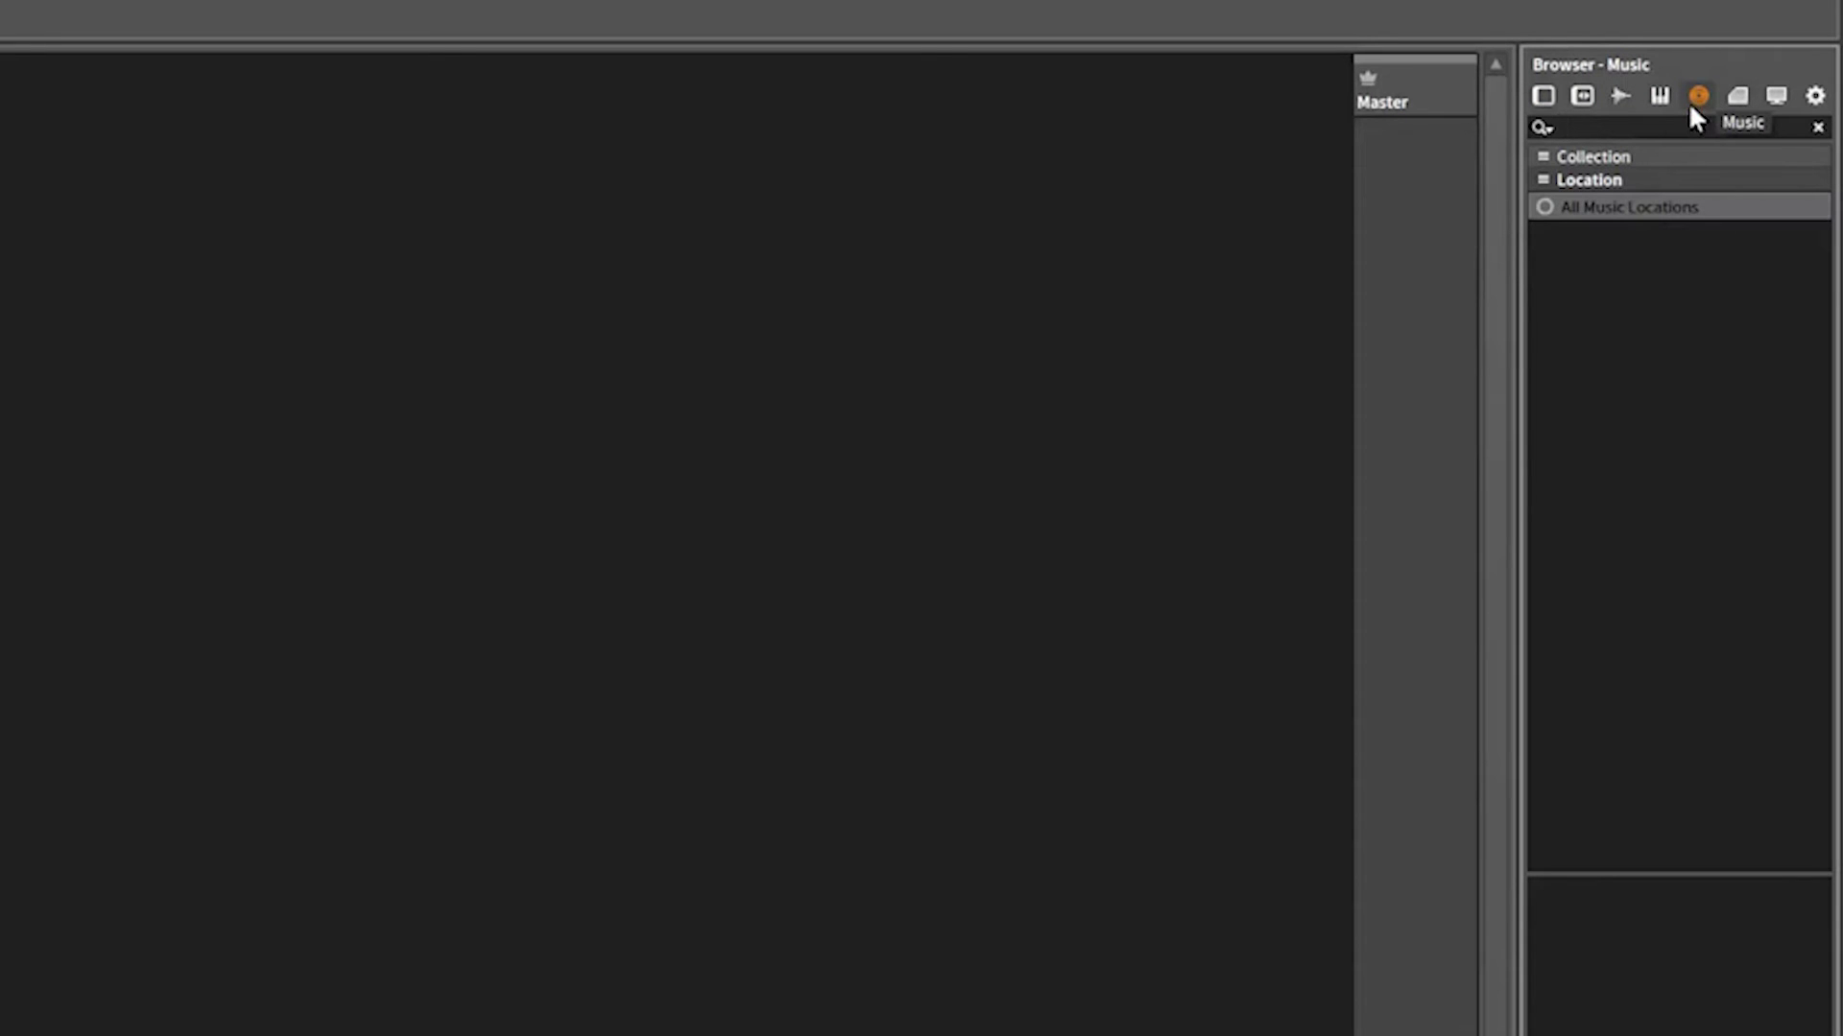
left_click(1737, 96)
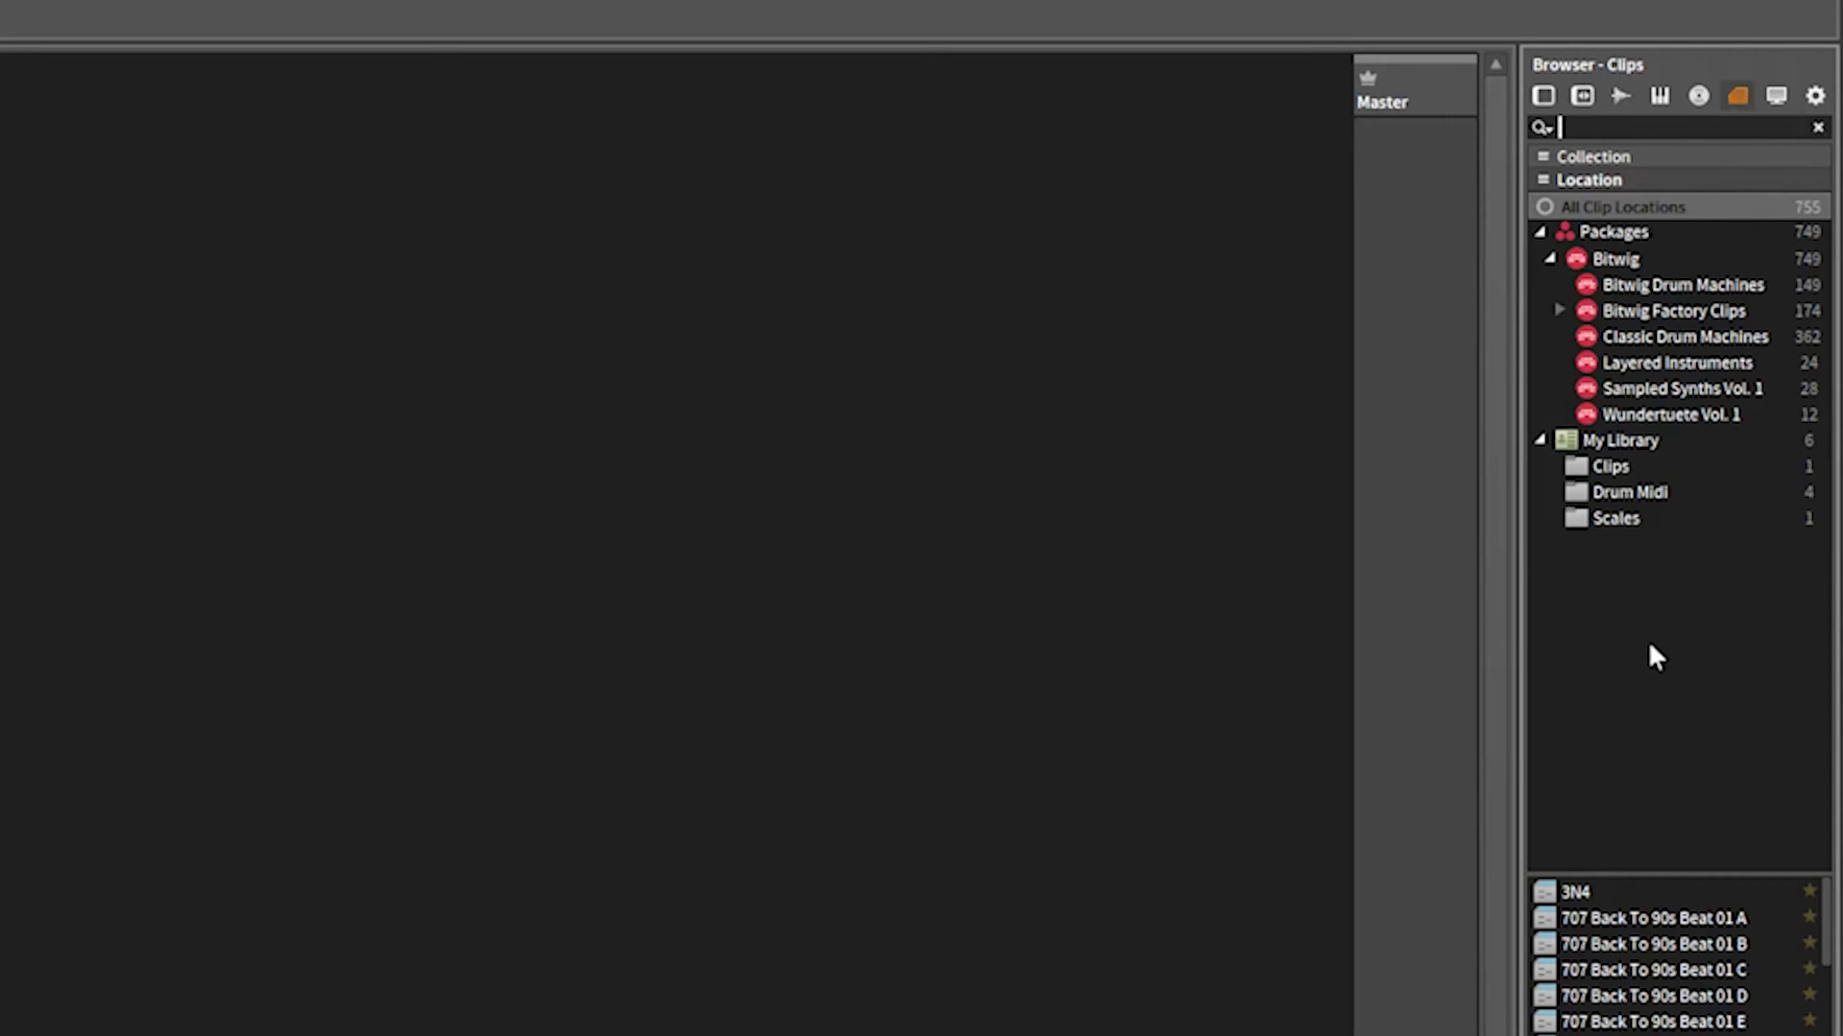
- Show My Library's Clips folder and drag the Test clip into Scene 1
left_click(1620, 440)
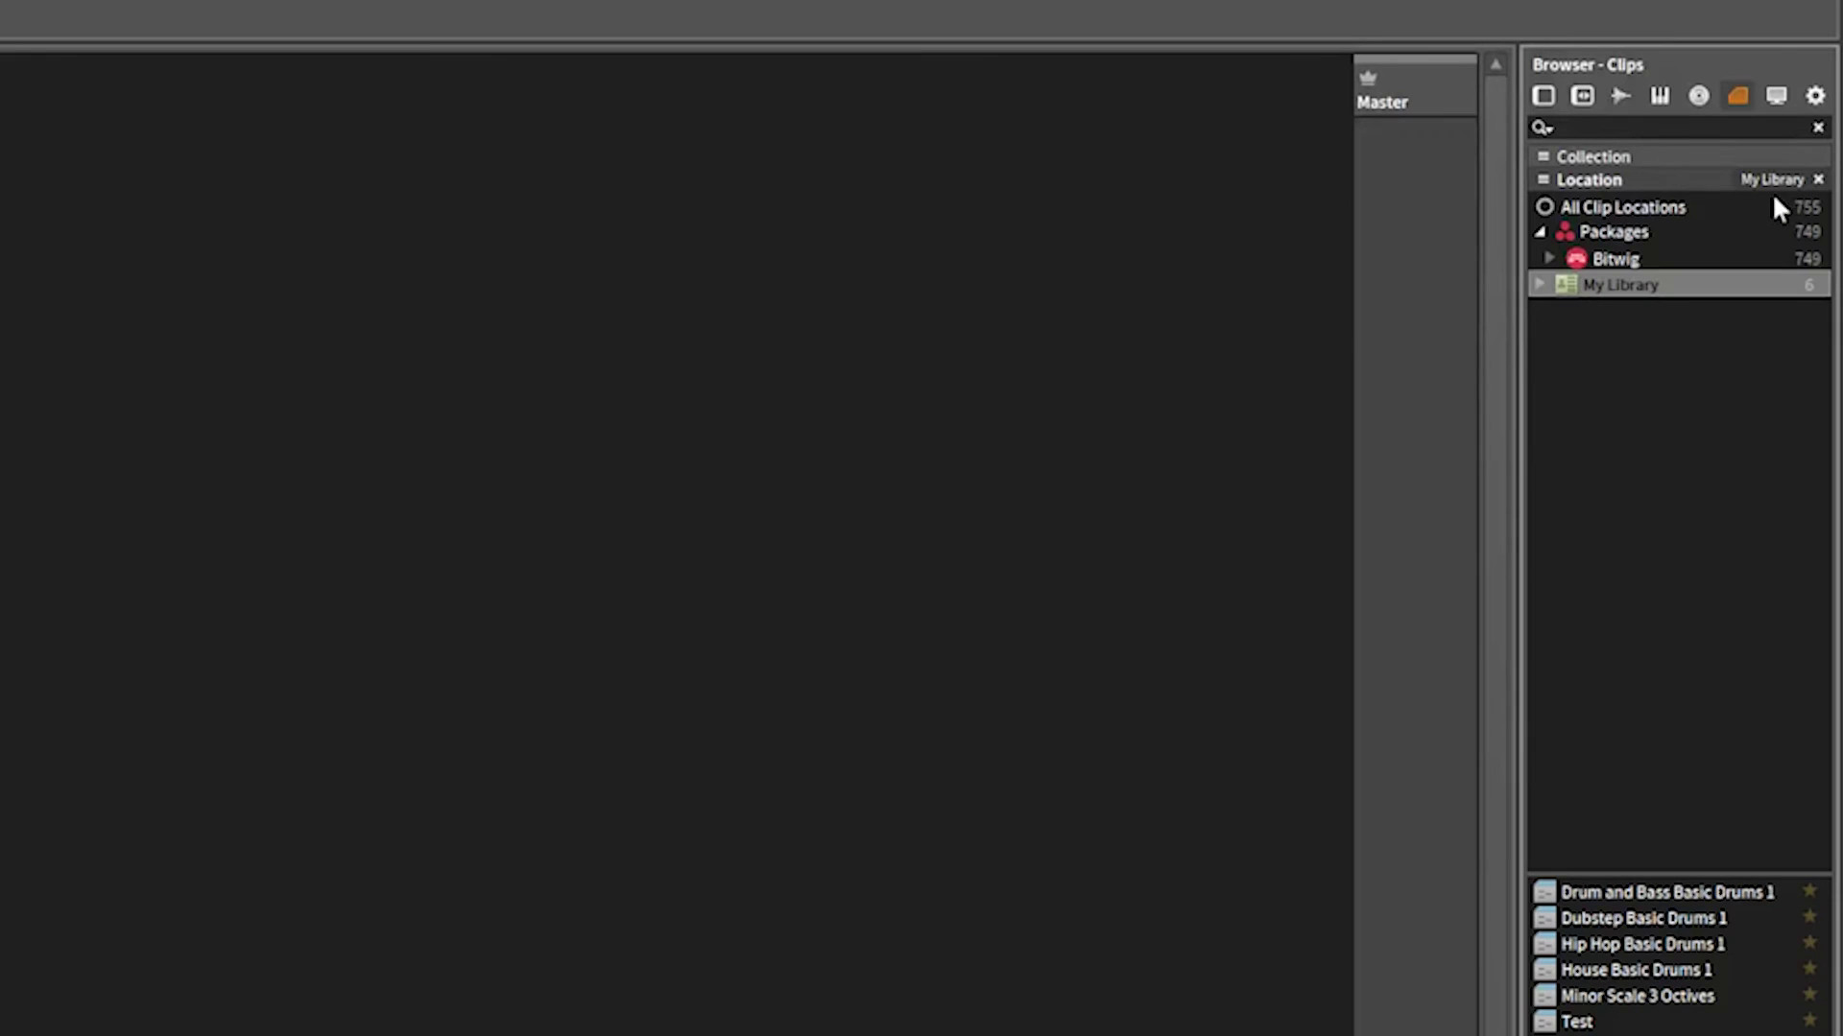
left_click(1549, 257)
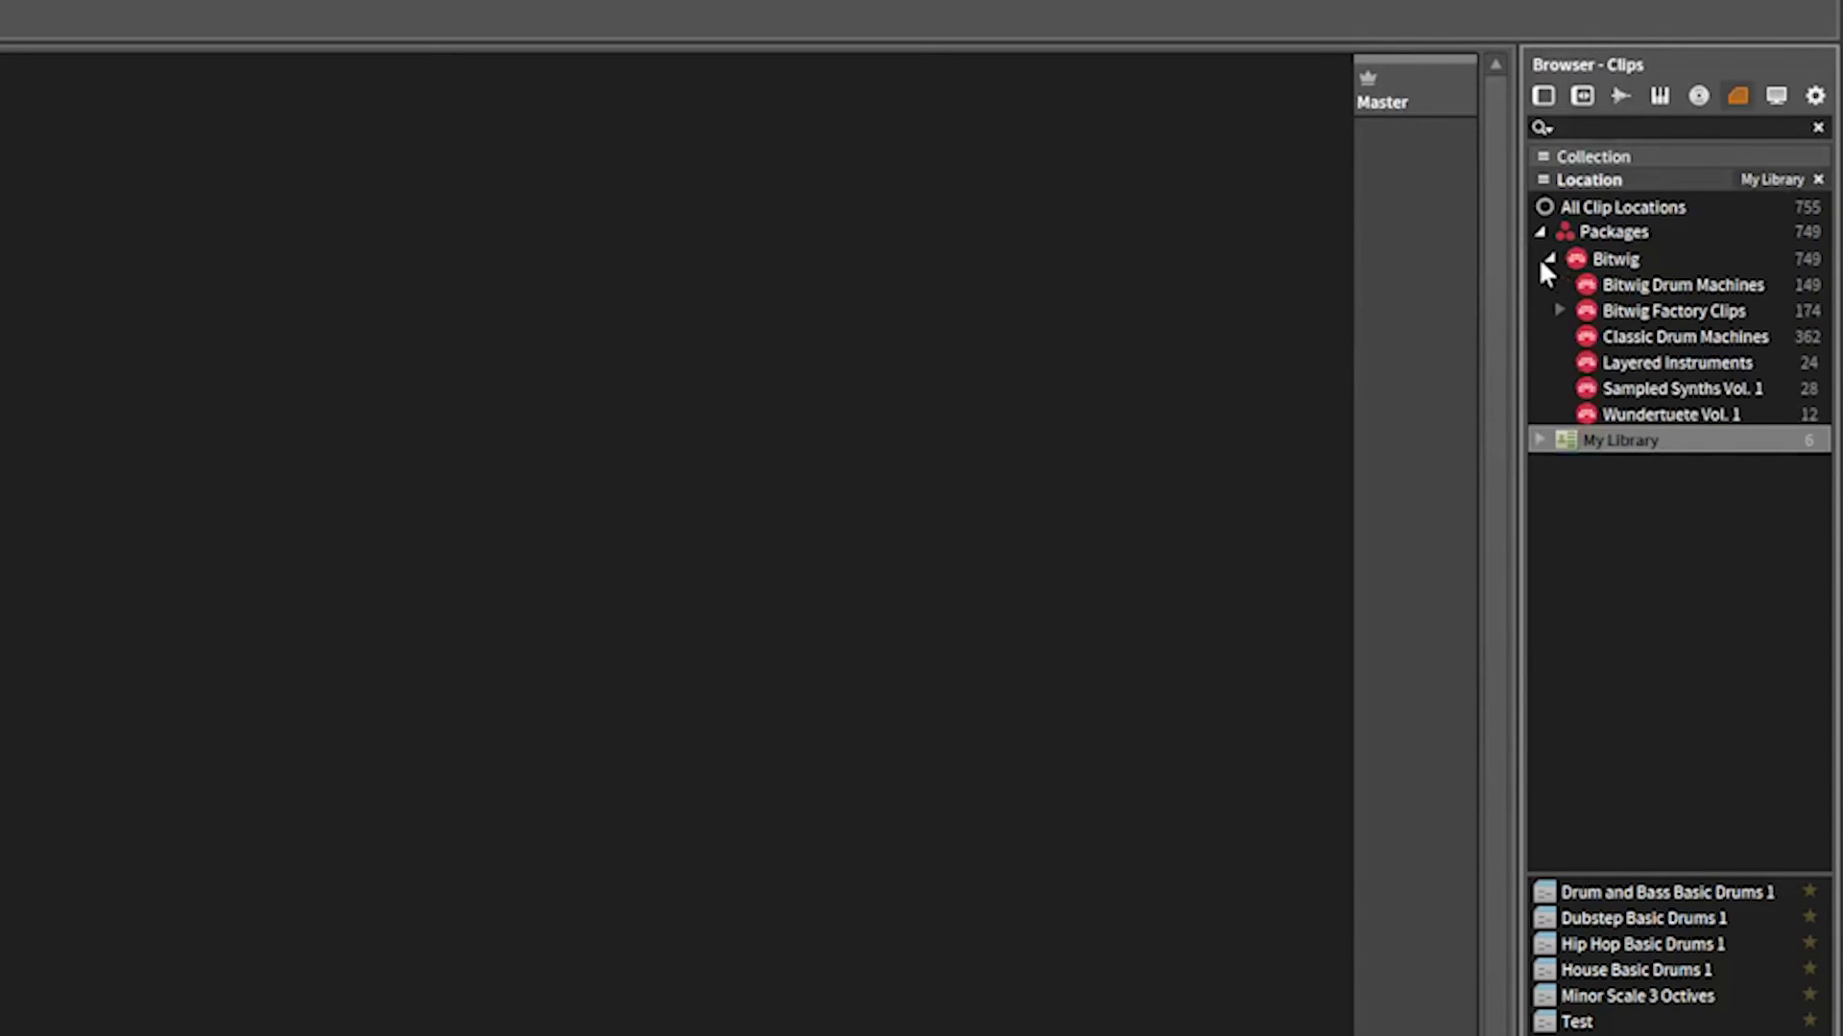
left_click(1548, 261)
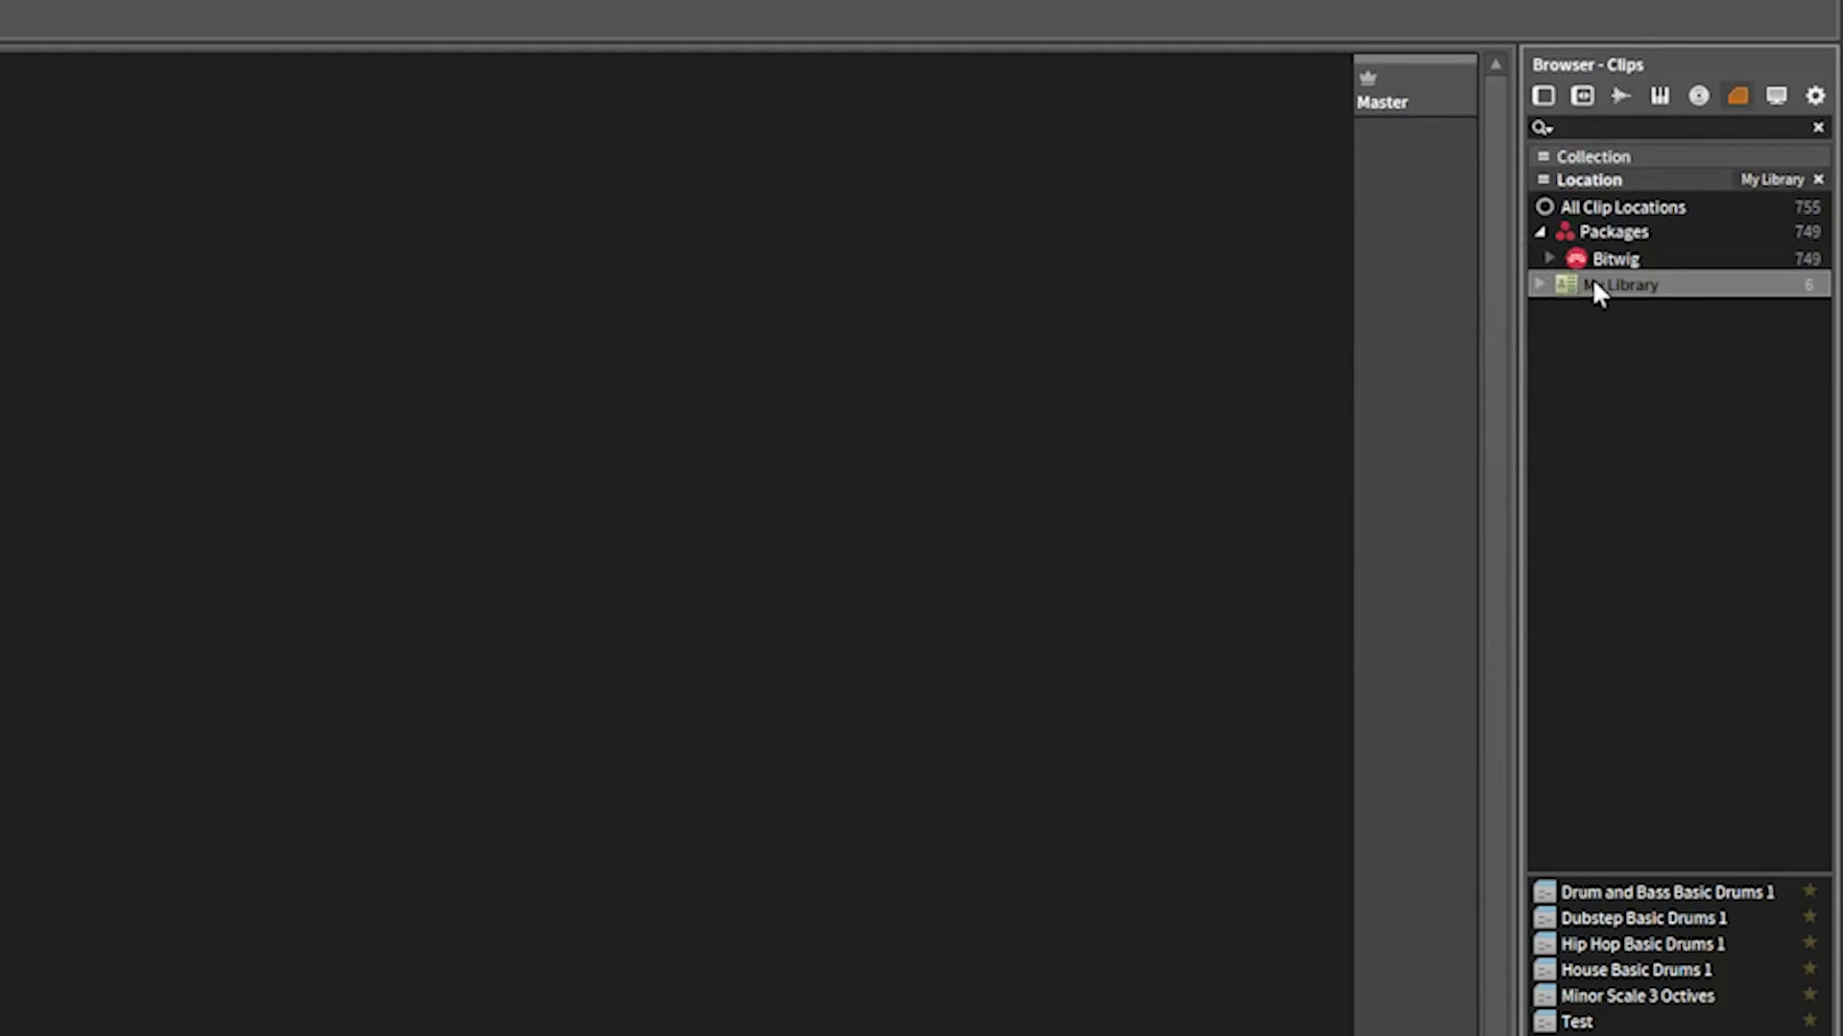
left_click(1539, 283)
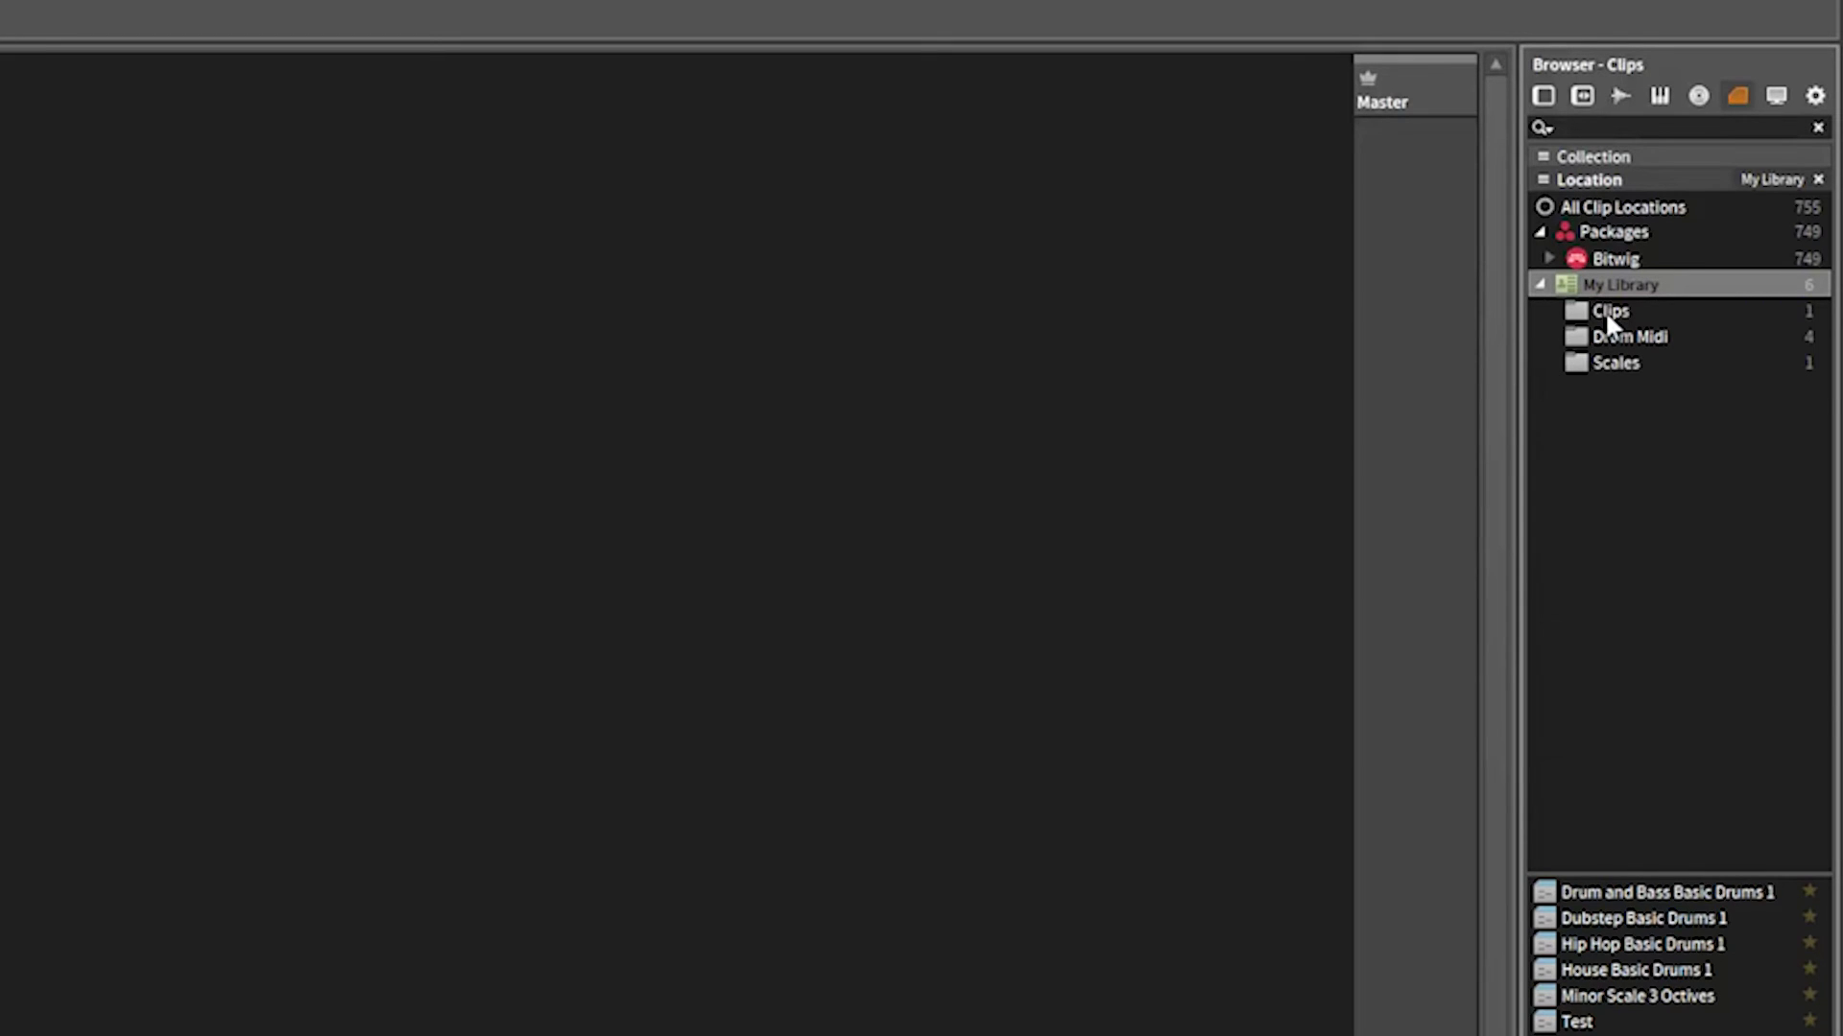
left_click(1606, 320)
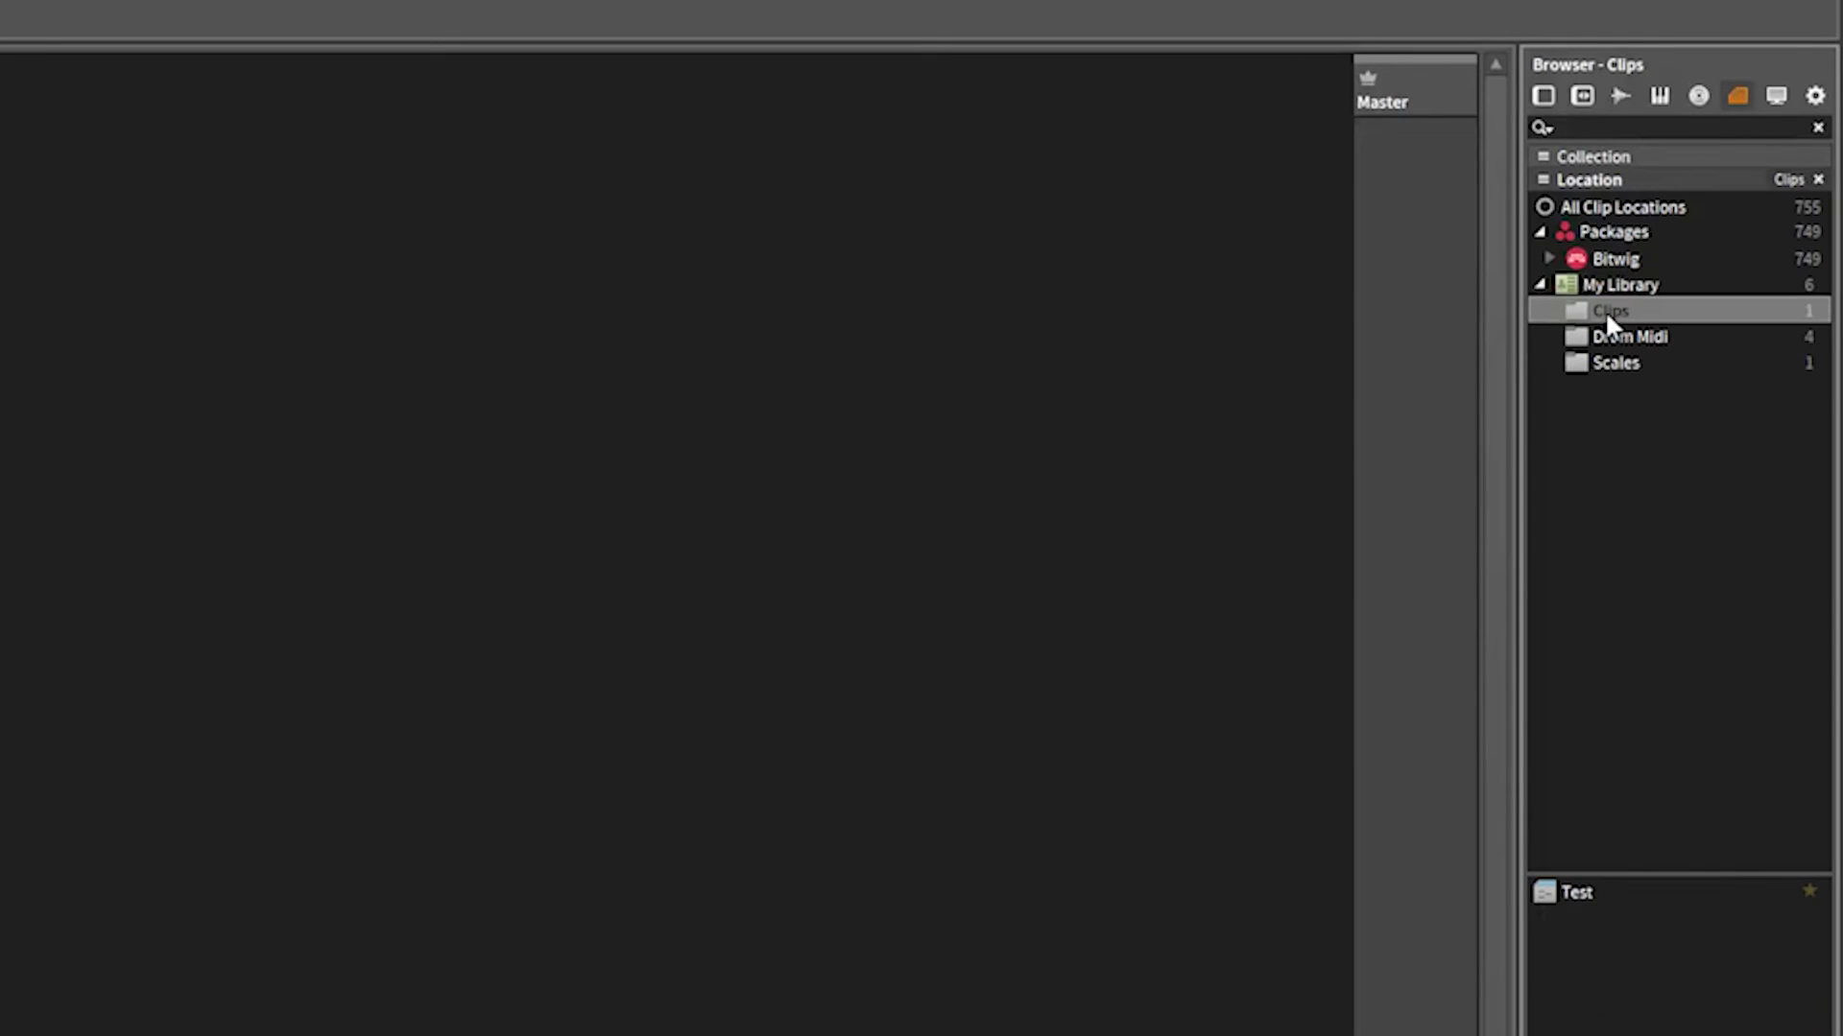
left_click_drag(1577, 893, 79, 97)
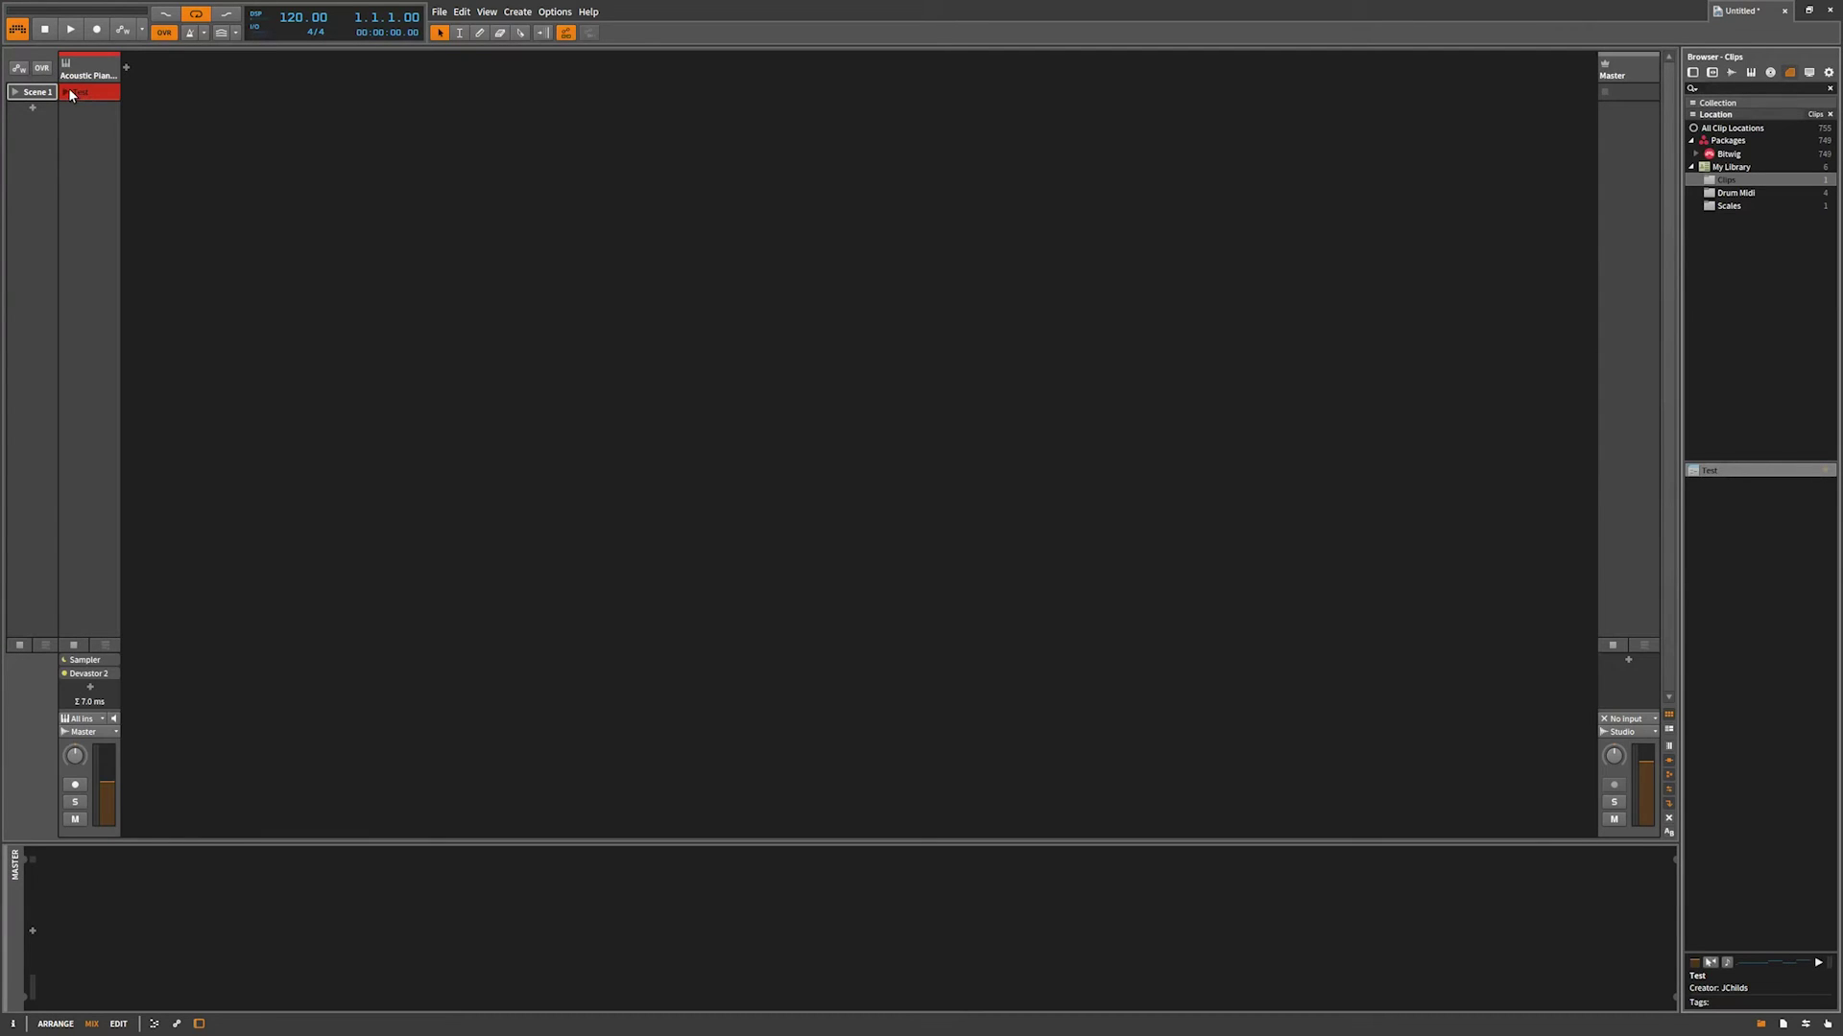
- Launch the Test clip and check its devices, notes and Pitch Transpose automation
left_click(65, 92)
left_click(94, 77)
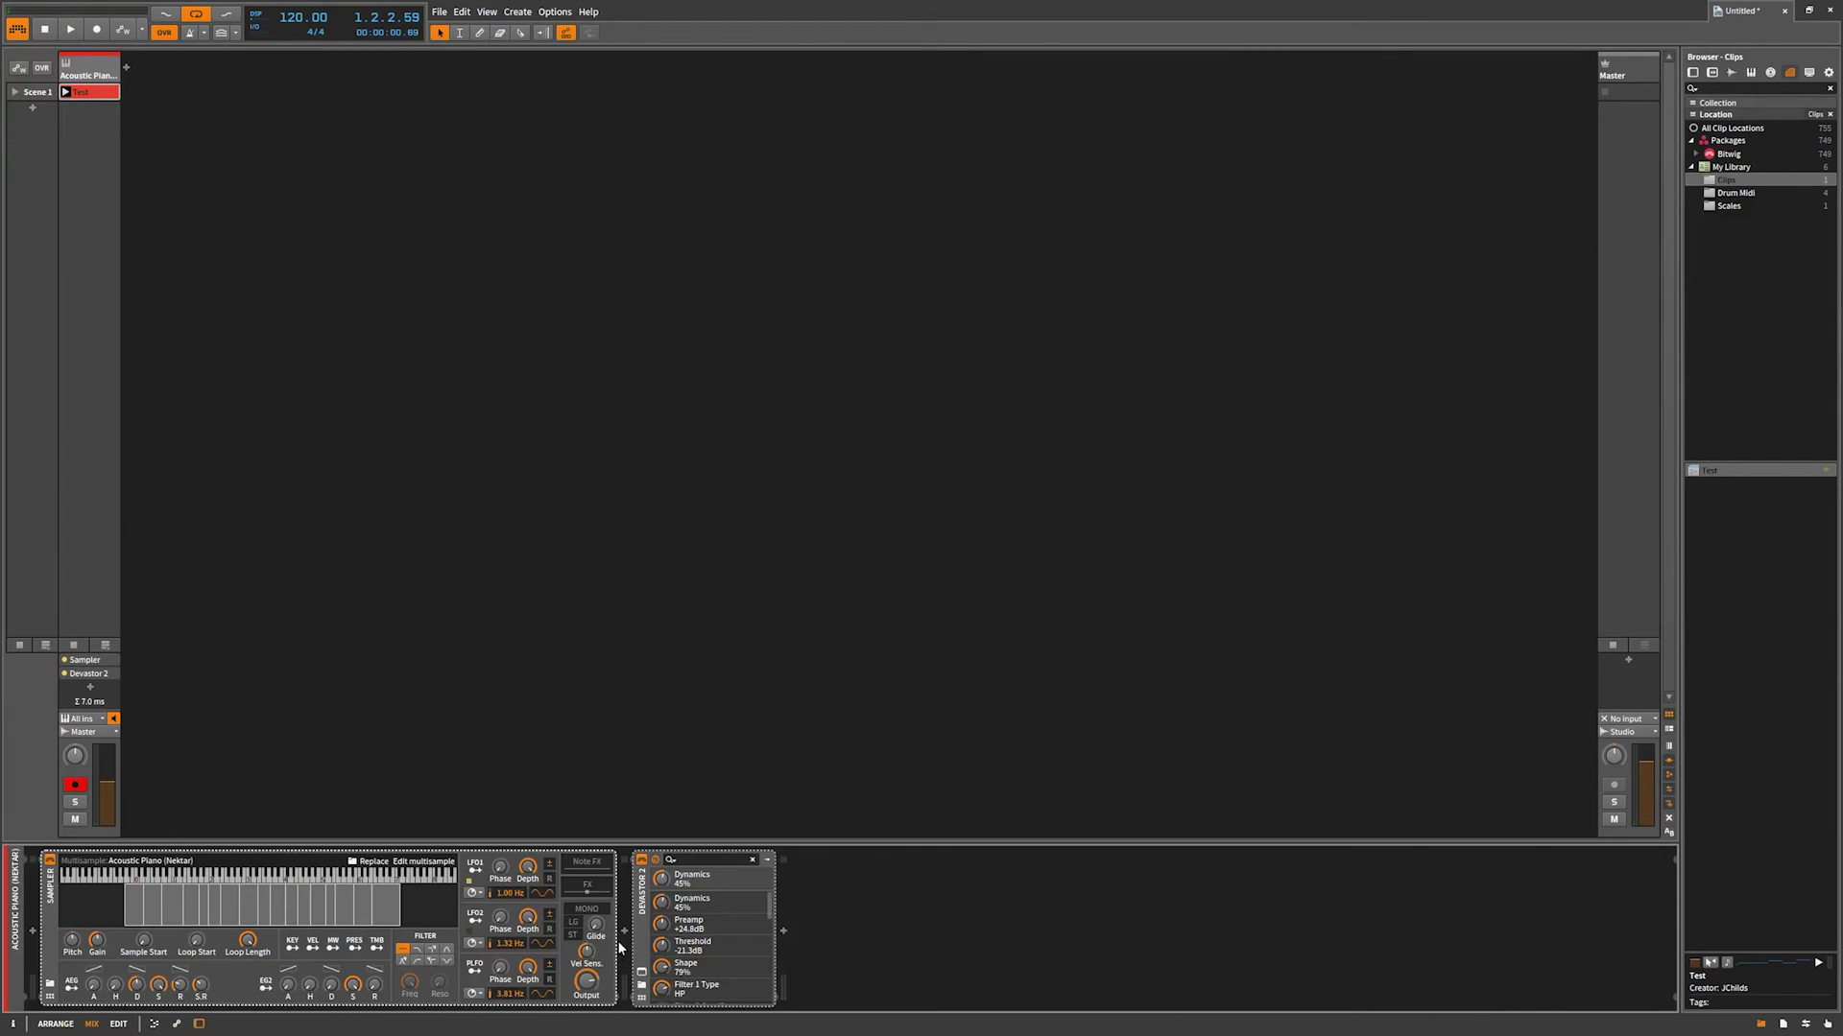
key("ctrl+z")
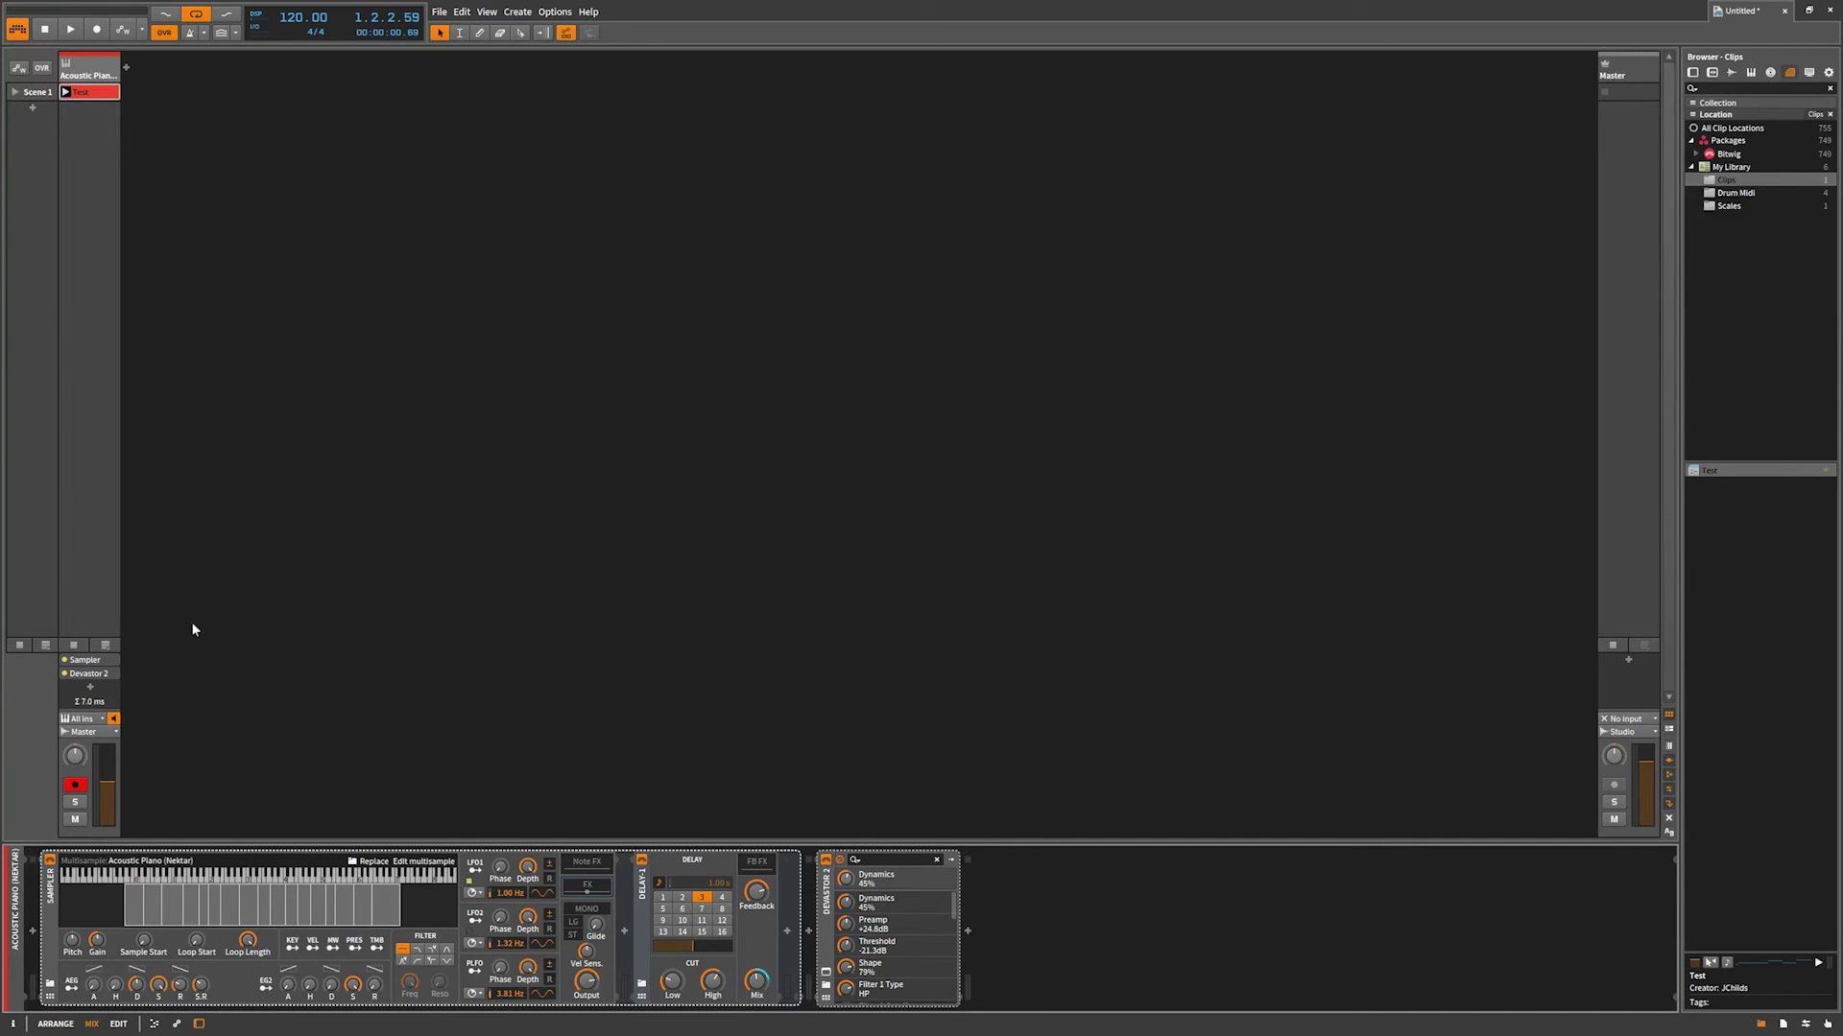
left_click(153, 1024)
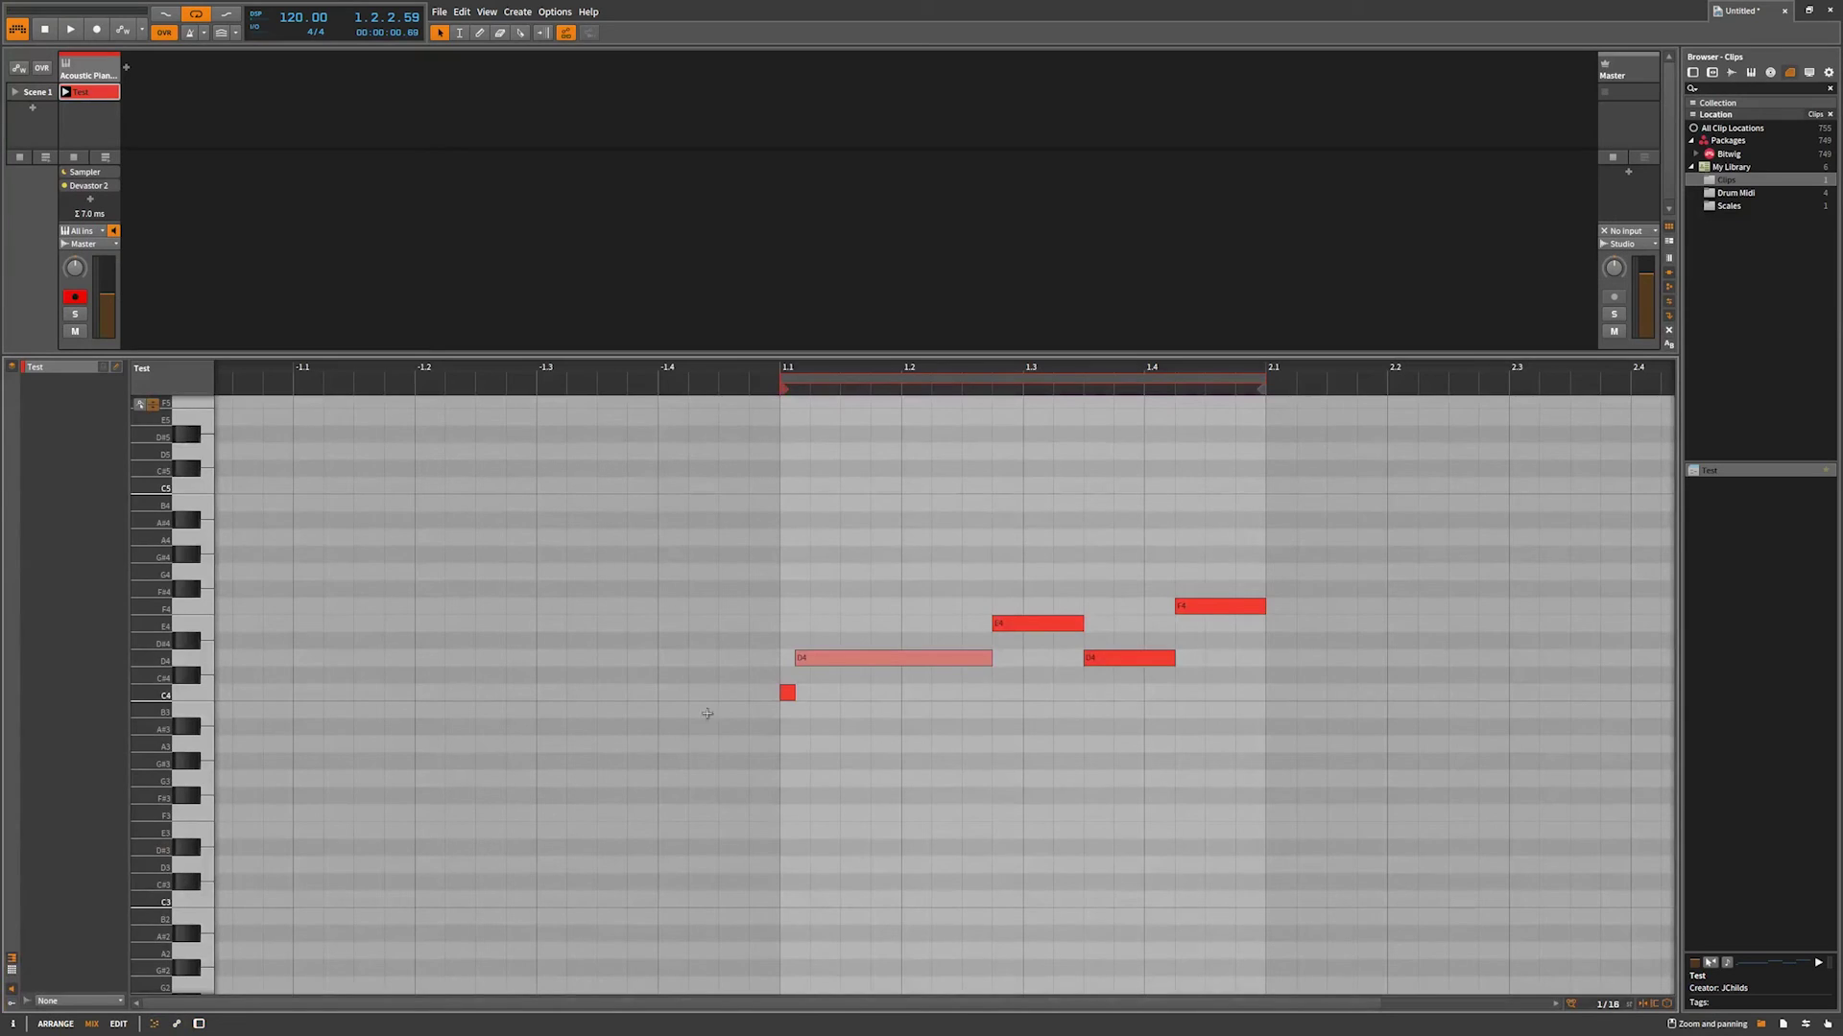
left_click(176, 1024)
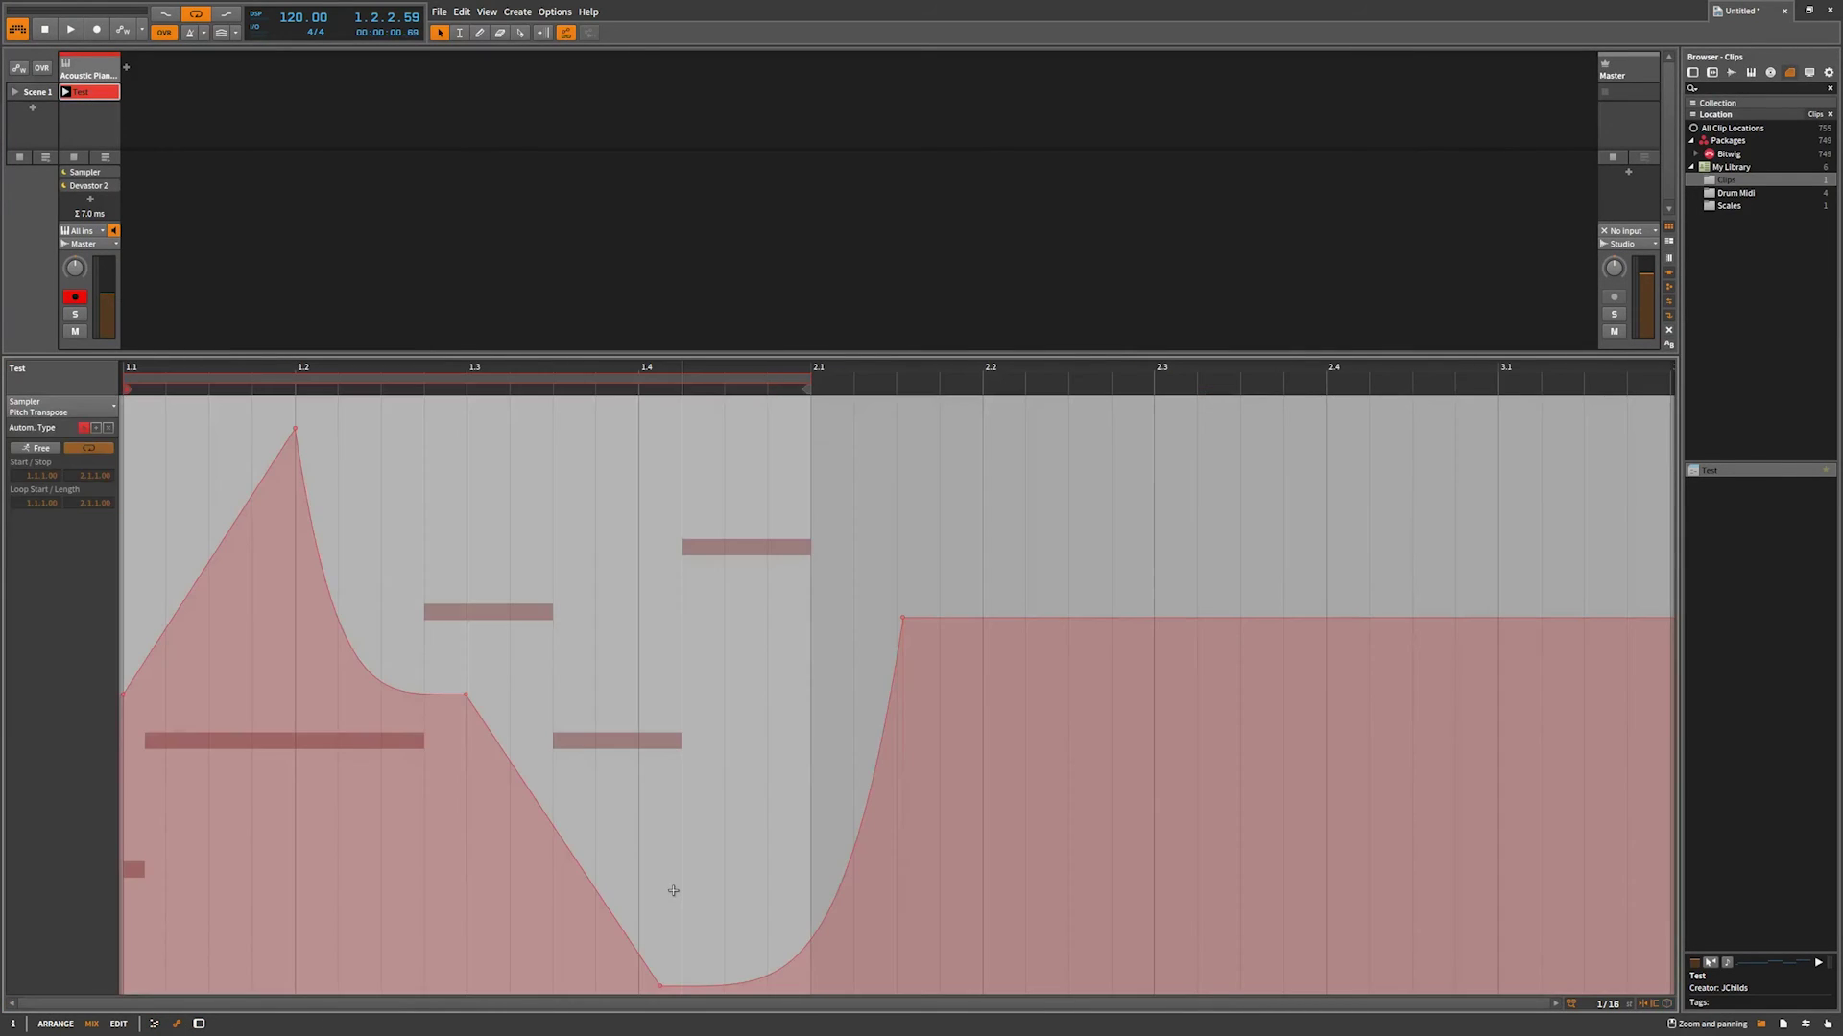
- Open the My Library folder on disk in File Explorer
double_click(104, 77)
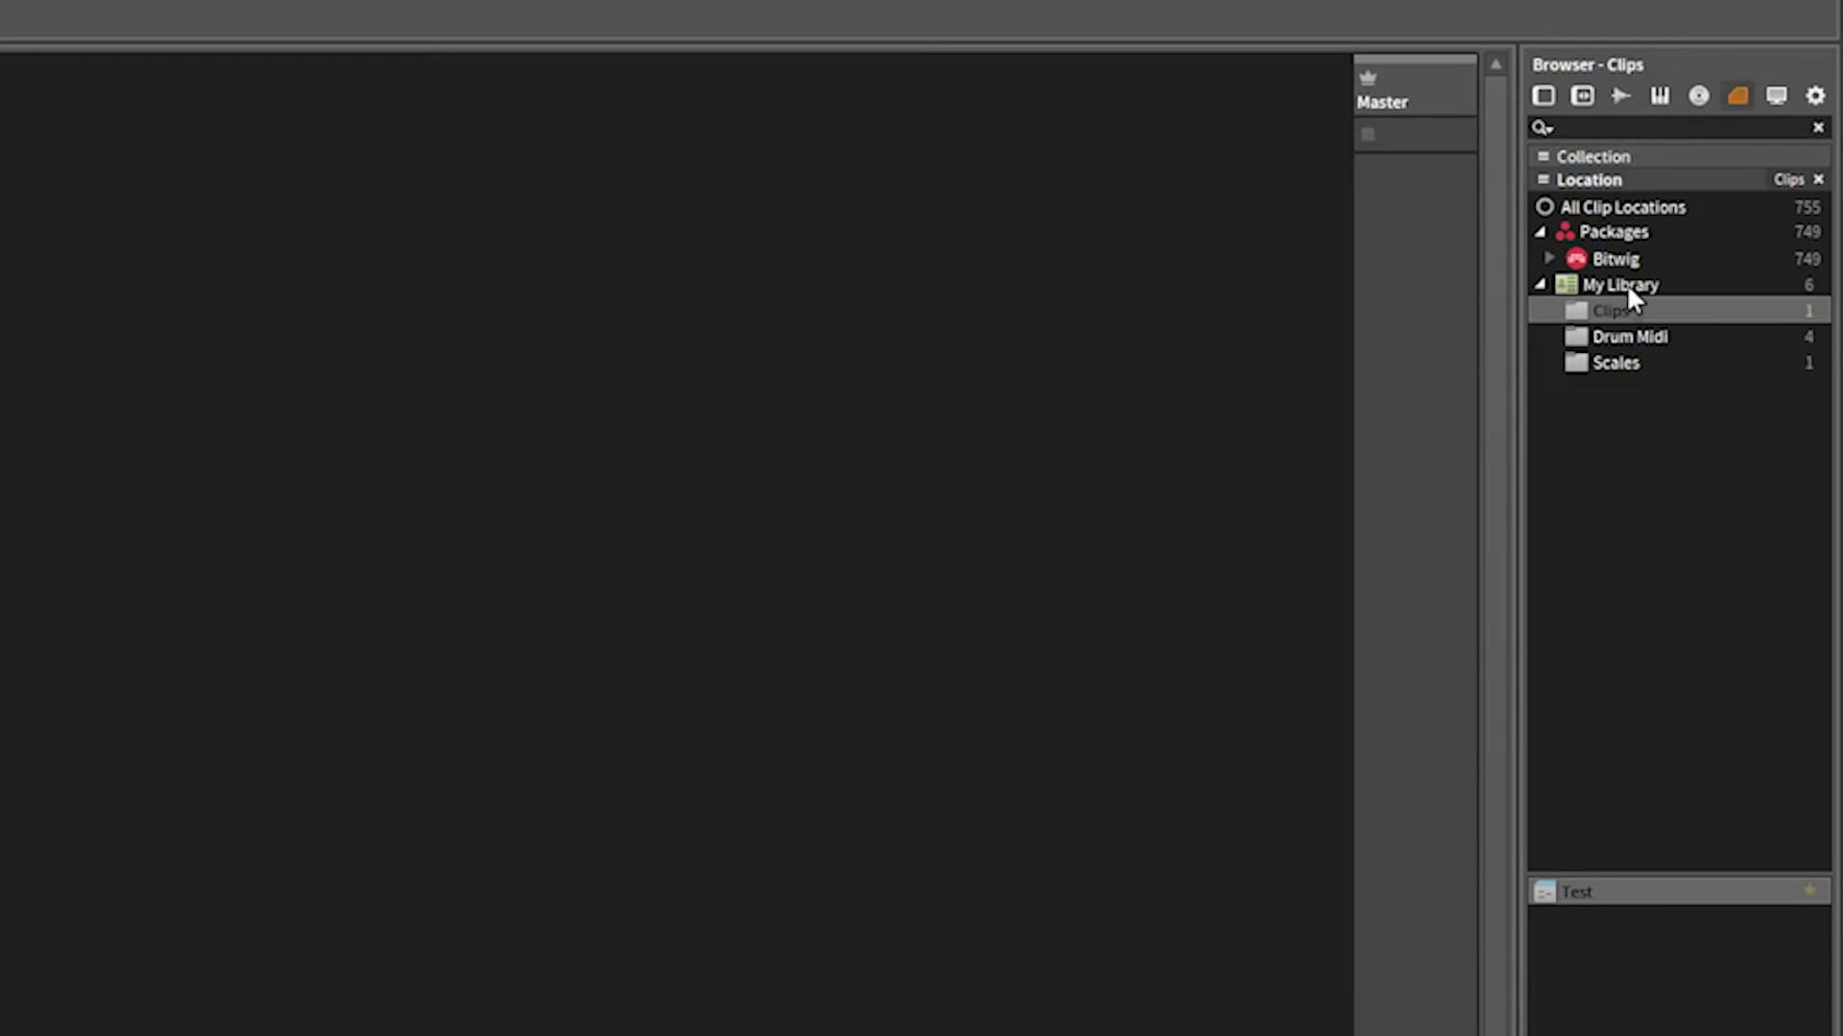
right_click(1627, 286)
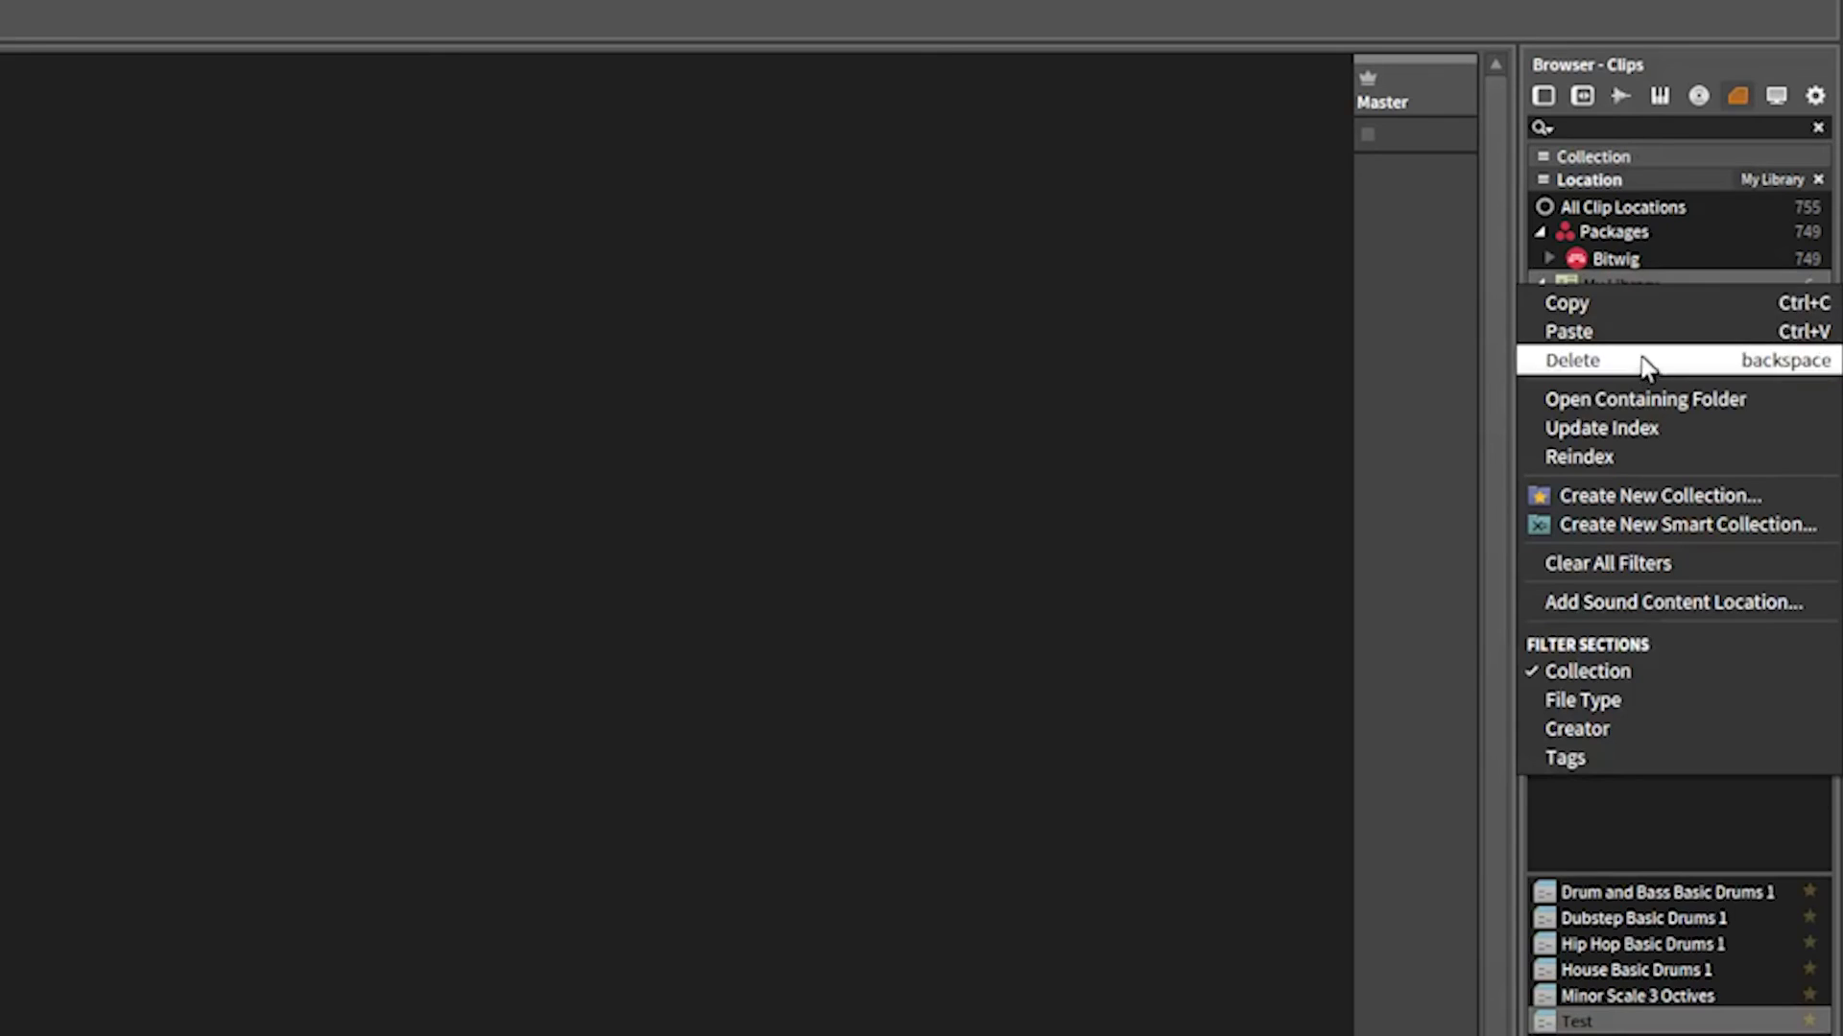
left_click(1654, 399)
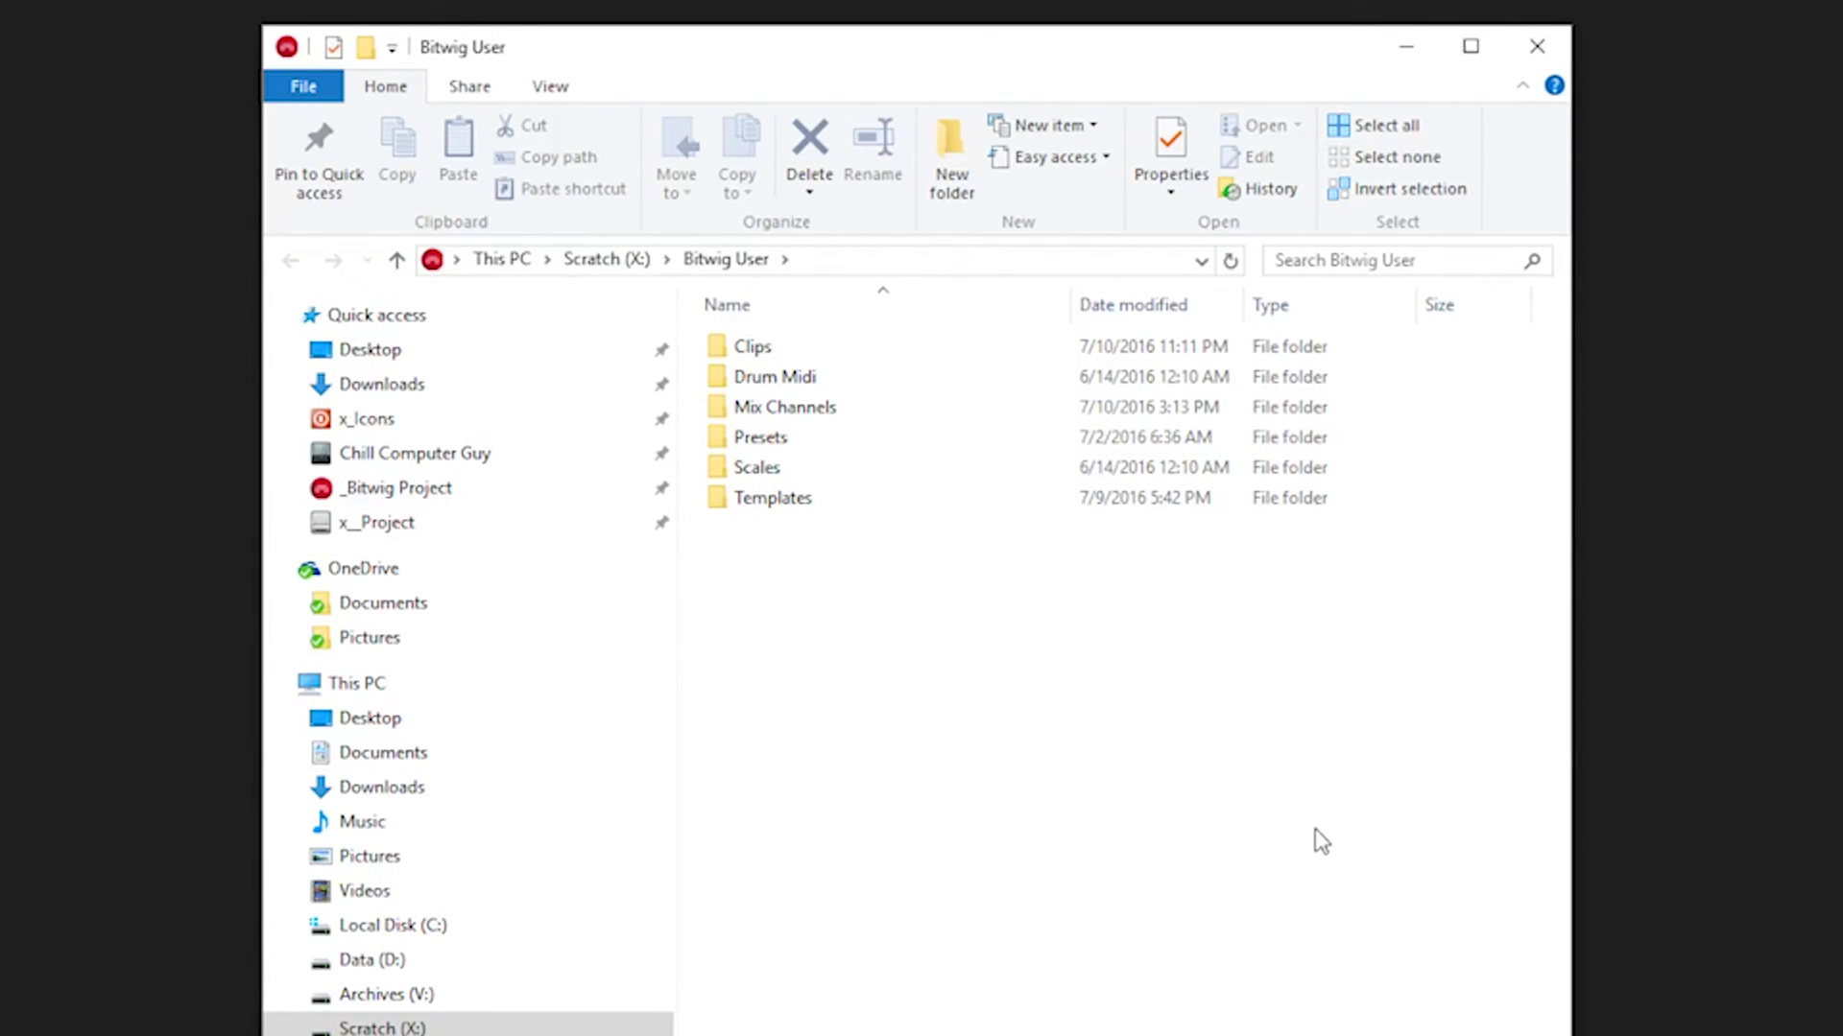
- Create a new folder named 'supper dupper' inside the Bitwig User folder
right_click(768, 602)
mouse_move(958, 950)
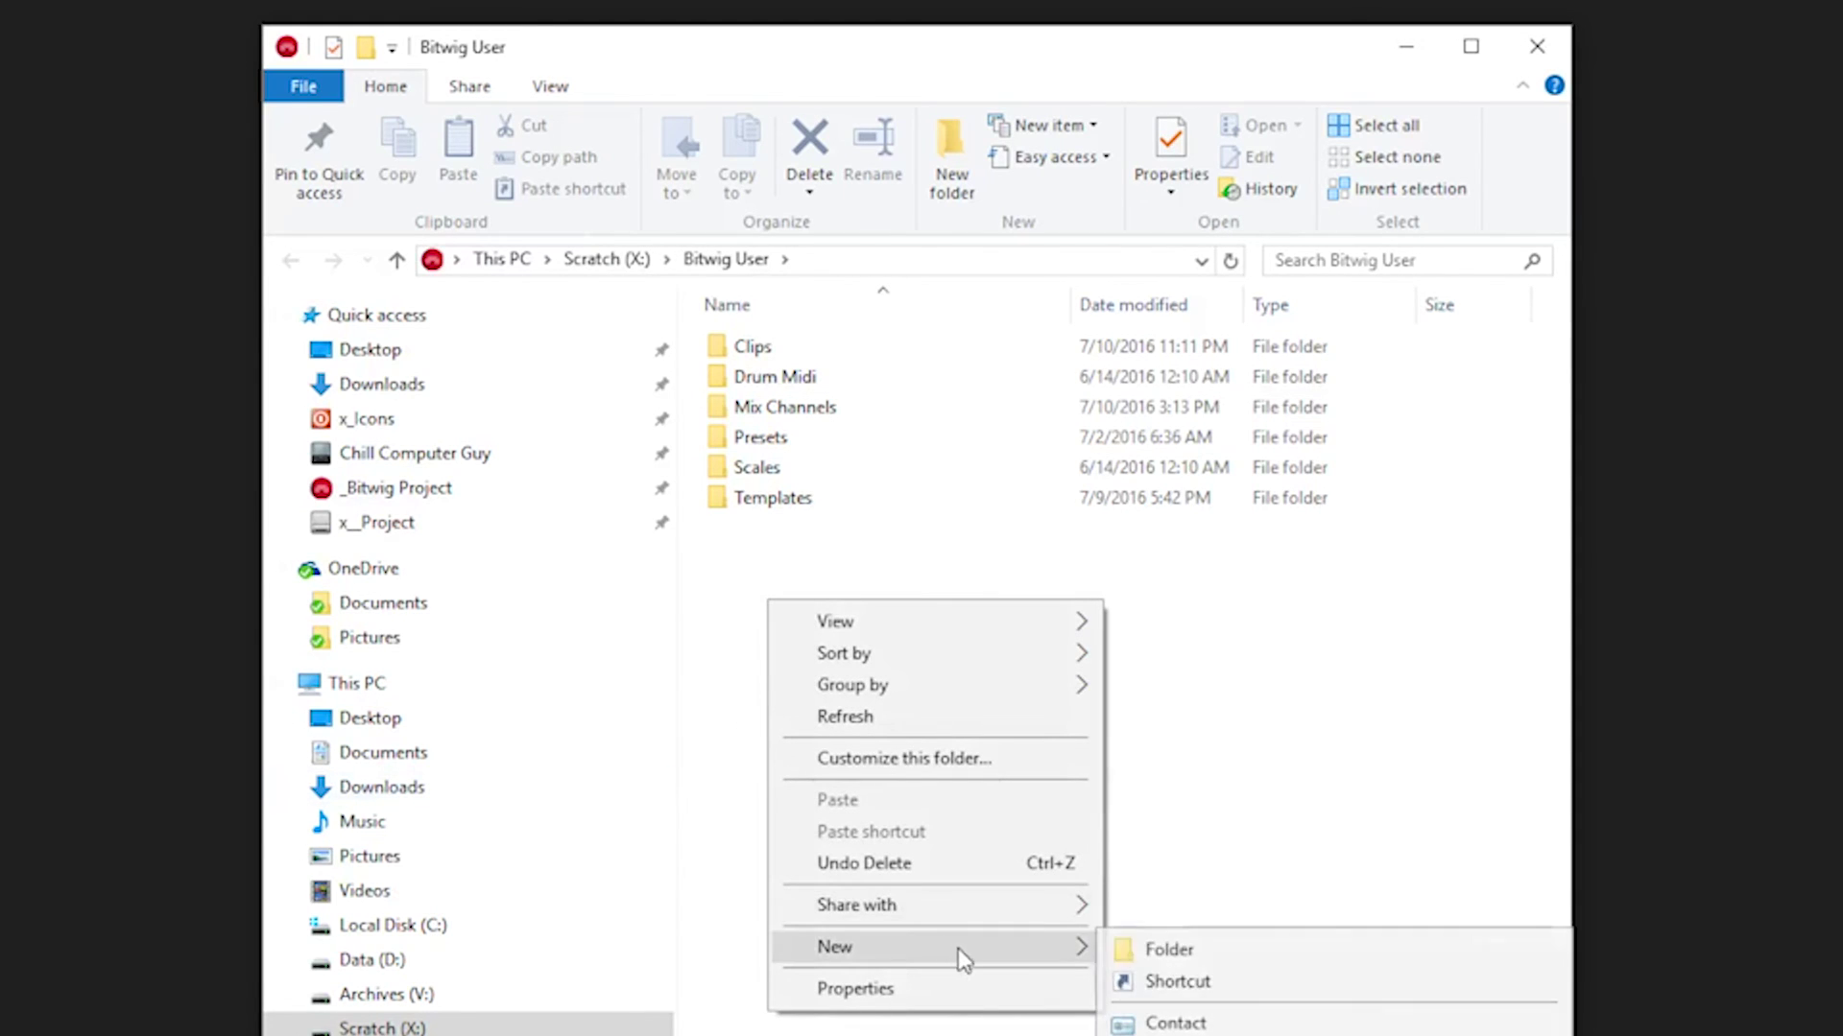
left_click(1144, 952)
type("s")
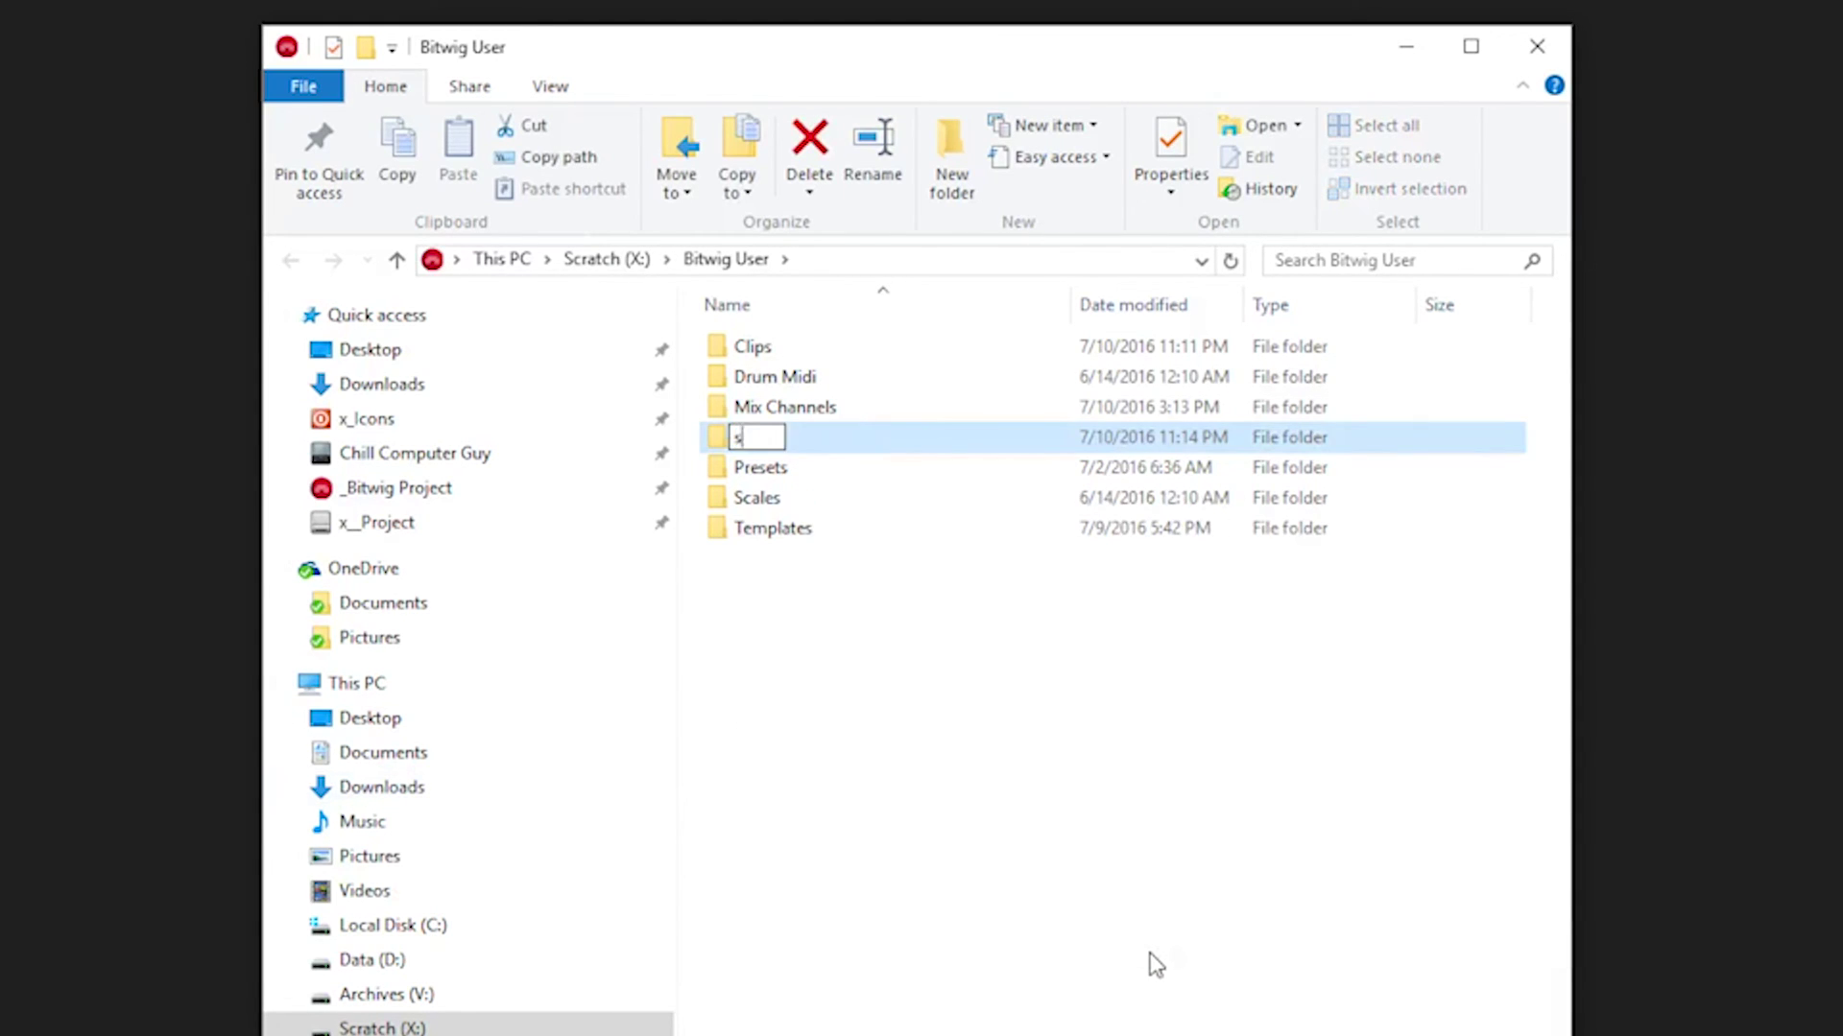
type("upper dupper")
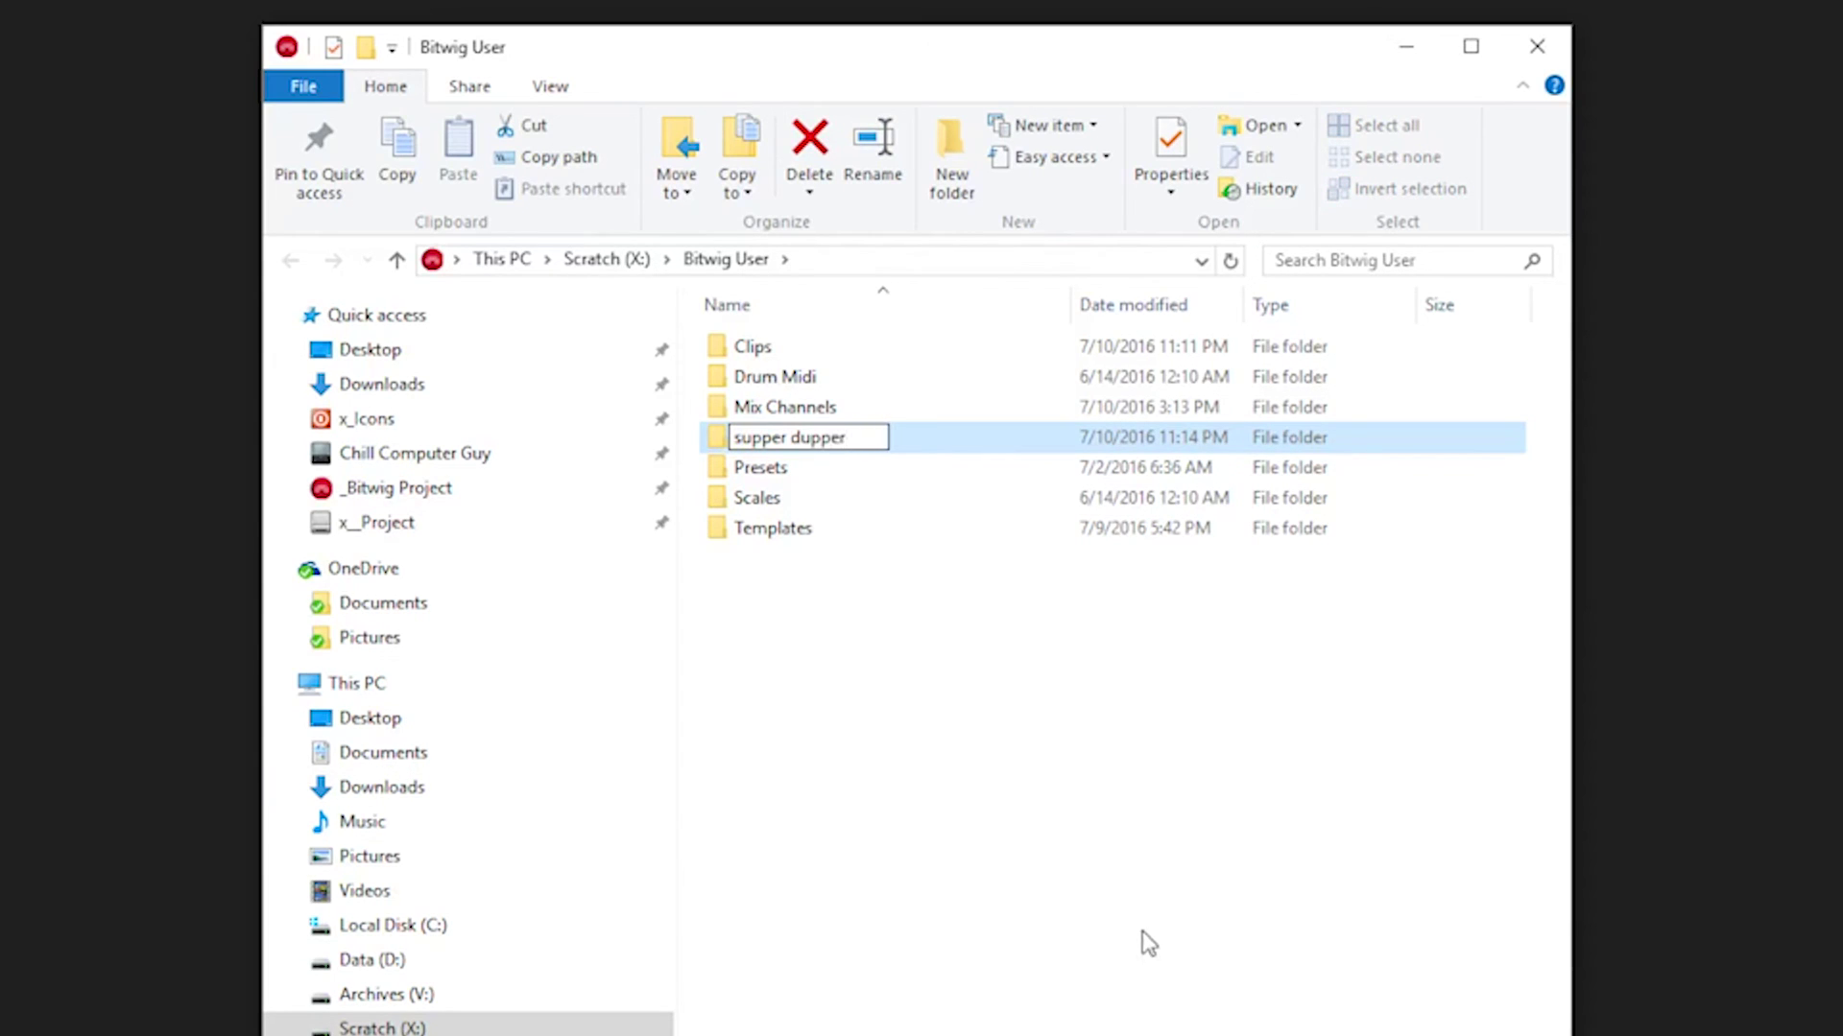
left_click(1152, 945)
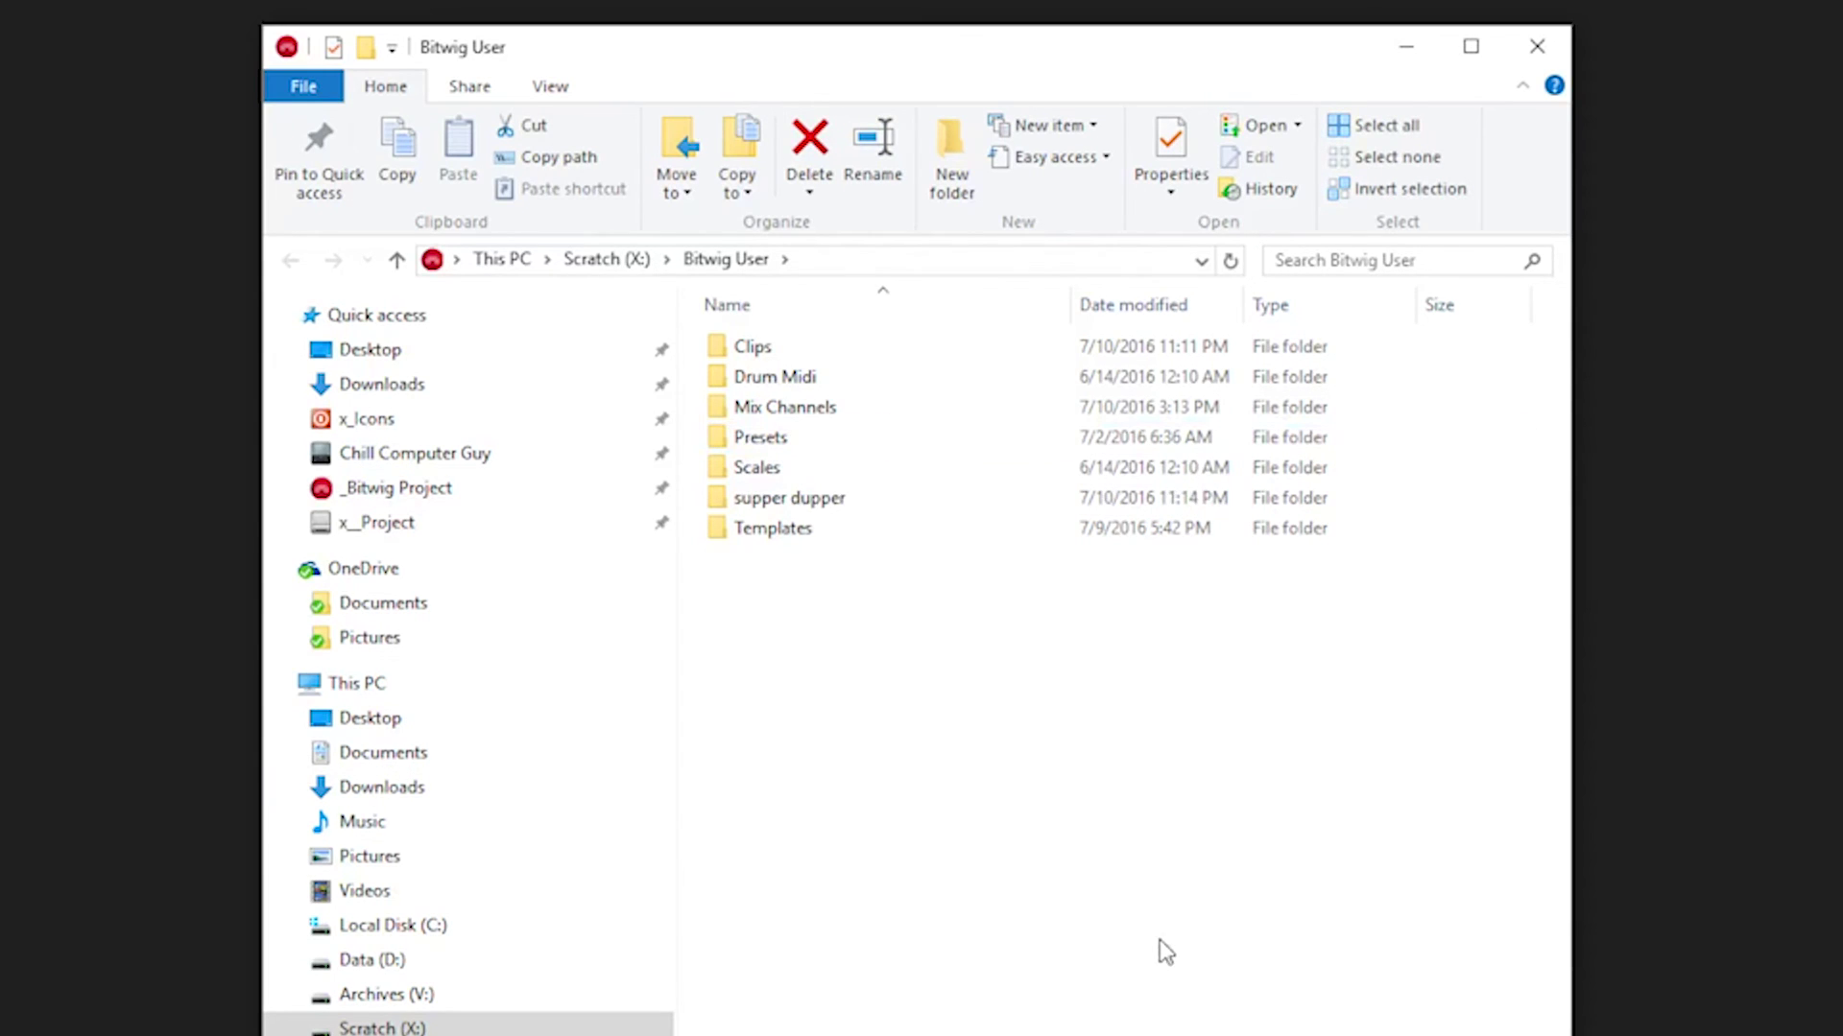
- Move Test.bwclip out of Clips into the supper dupper folder
double_click(755, 365)
left_click_drag(761, 361, 752, 268)
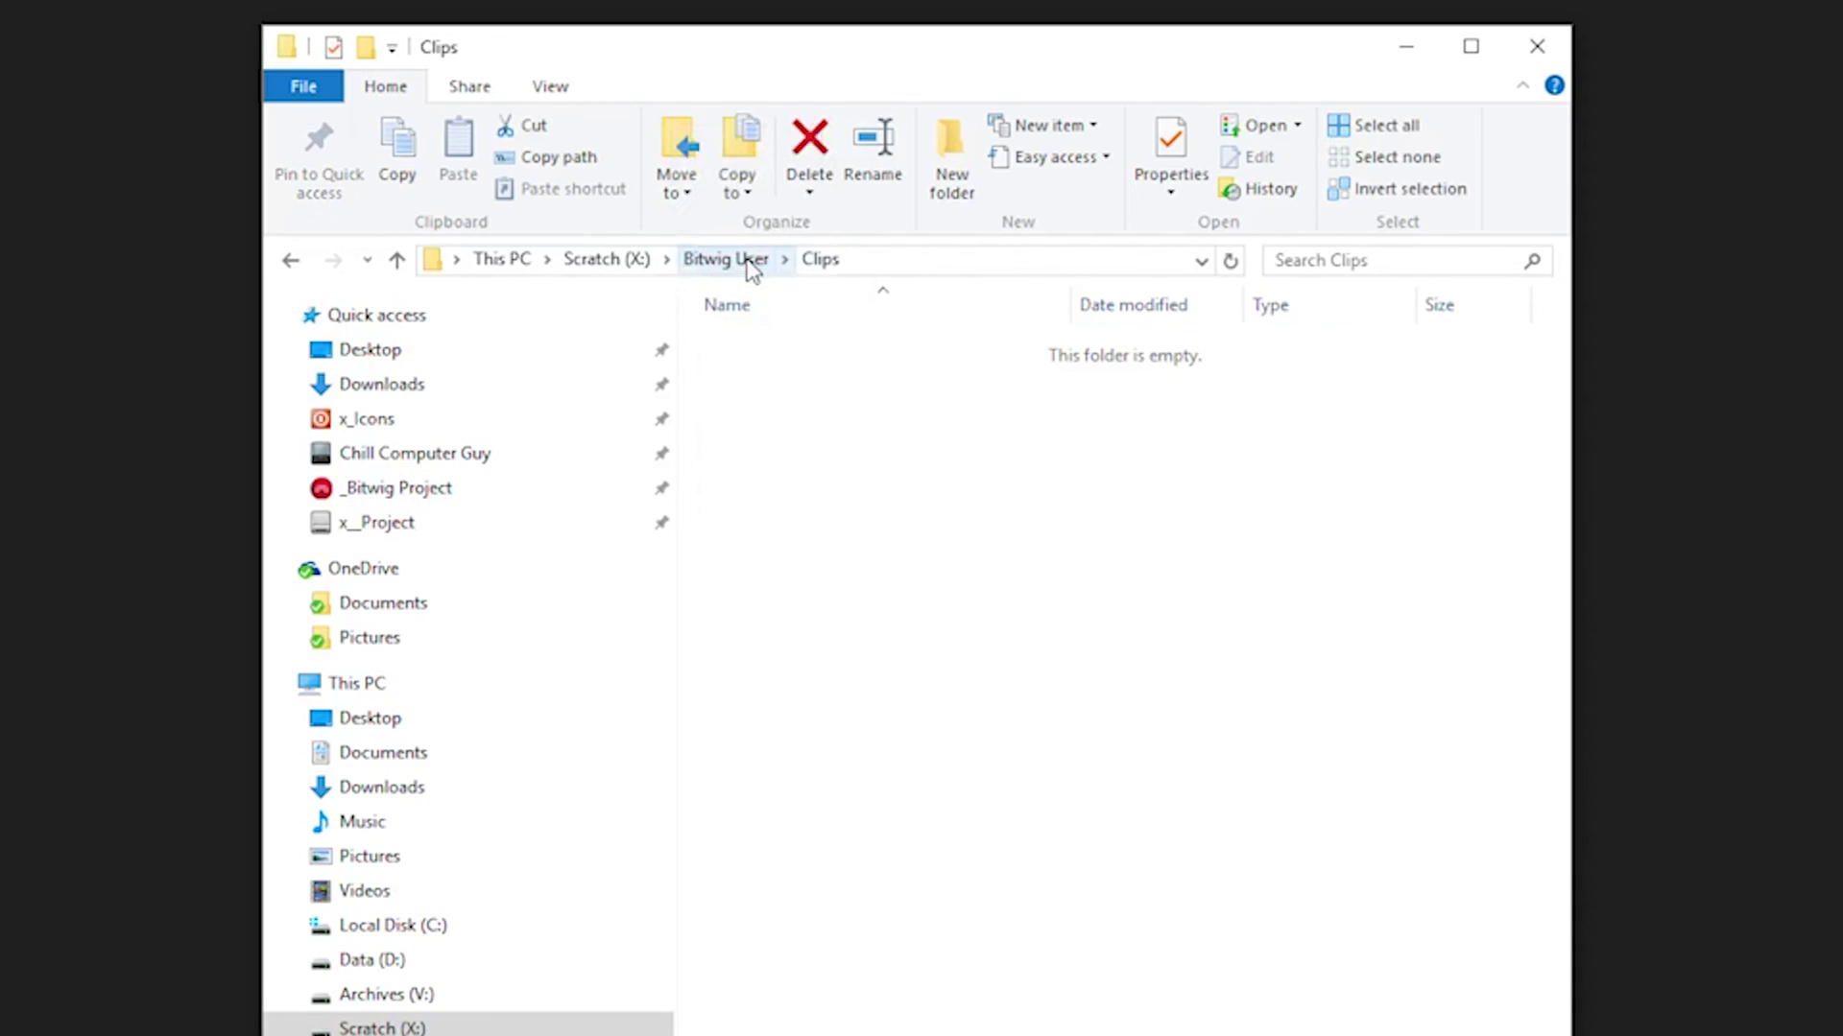
left_click(756, 263)
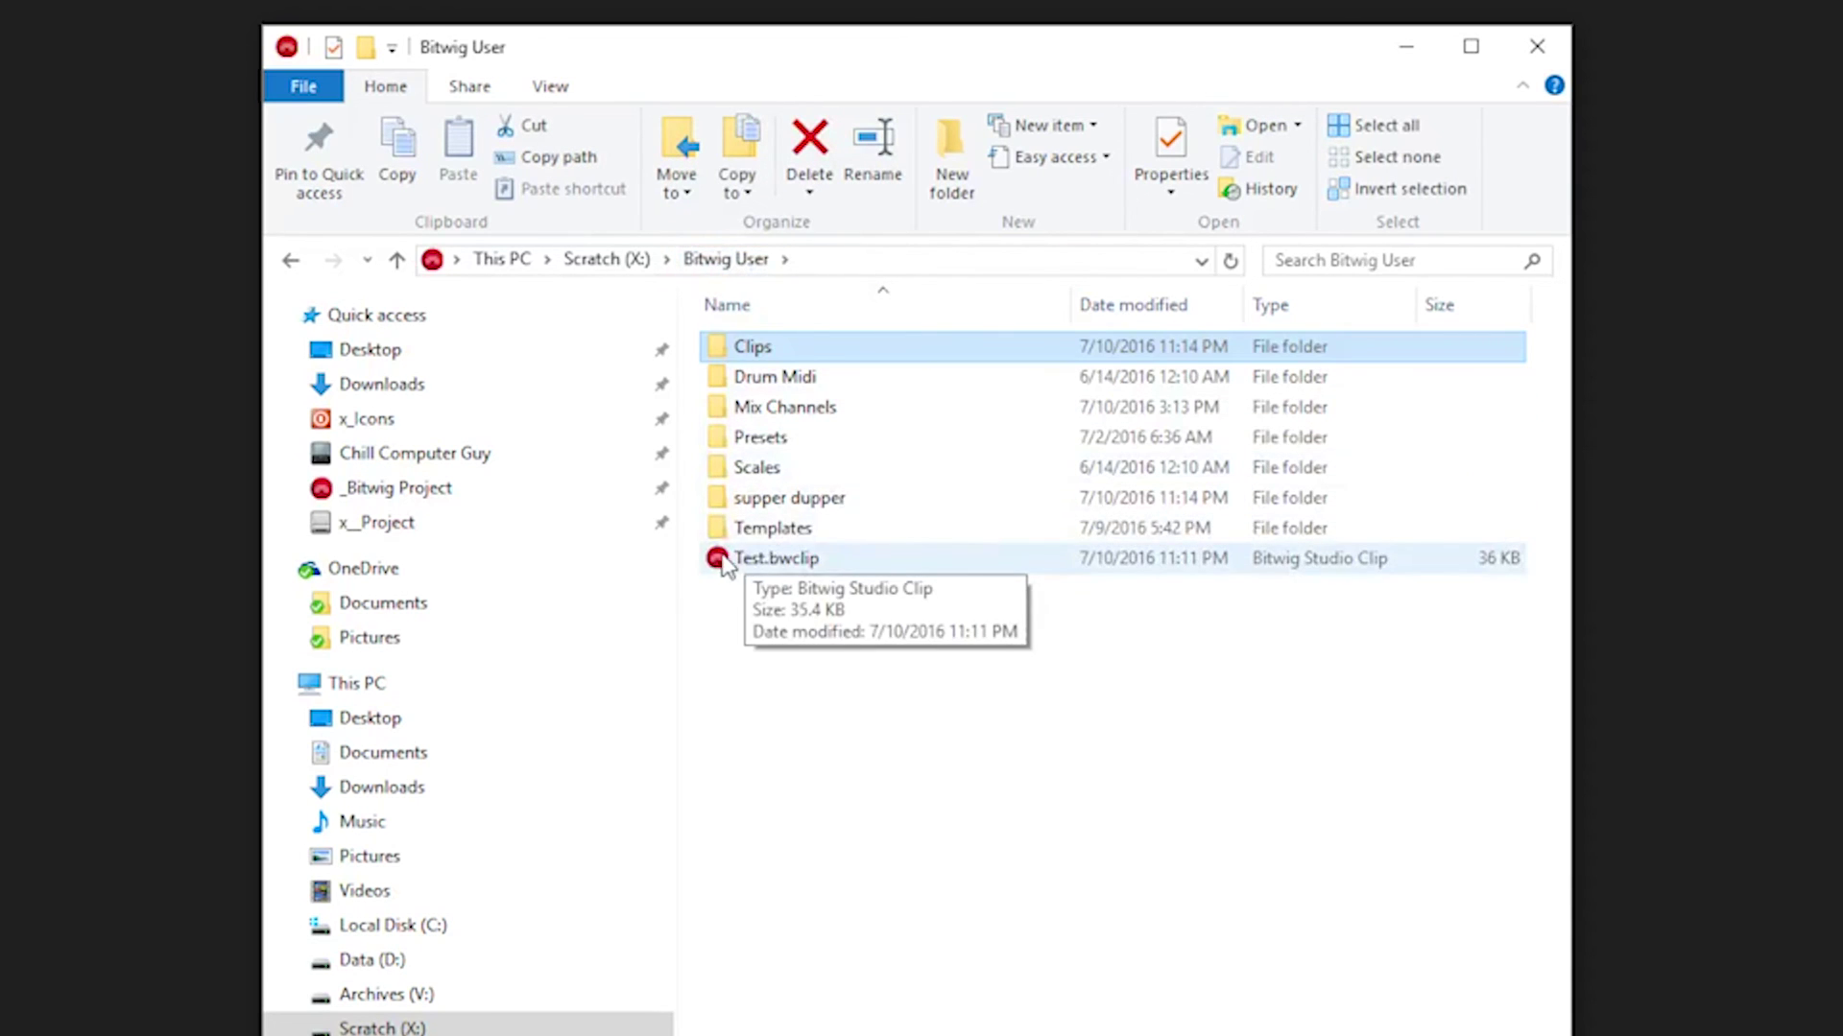
left_click_drag(726, 561, 799, 502)
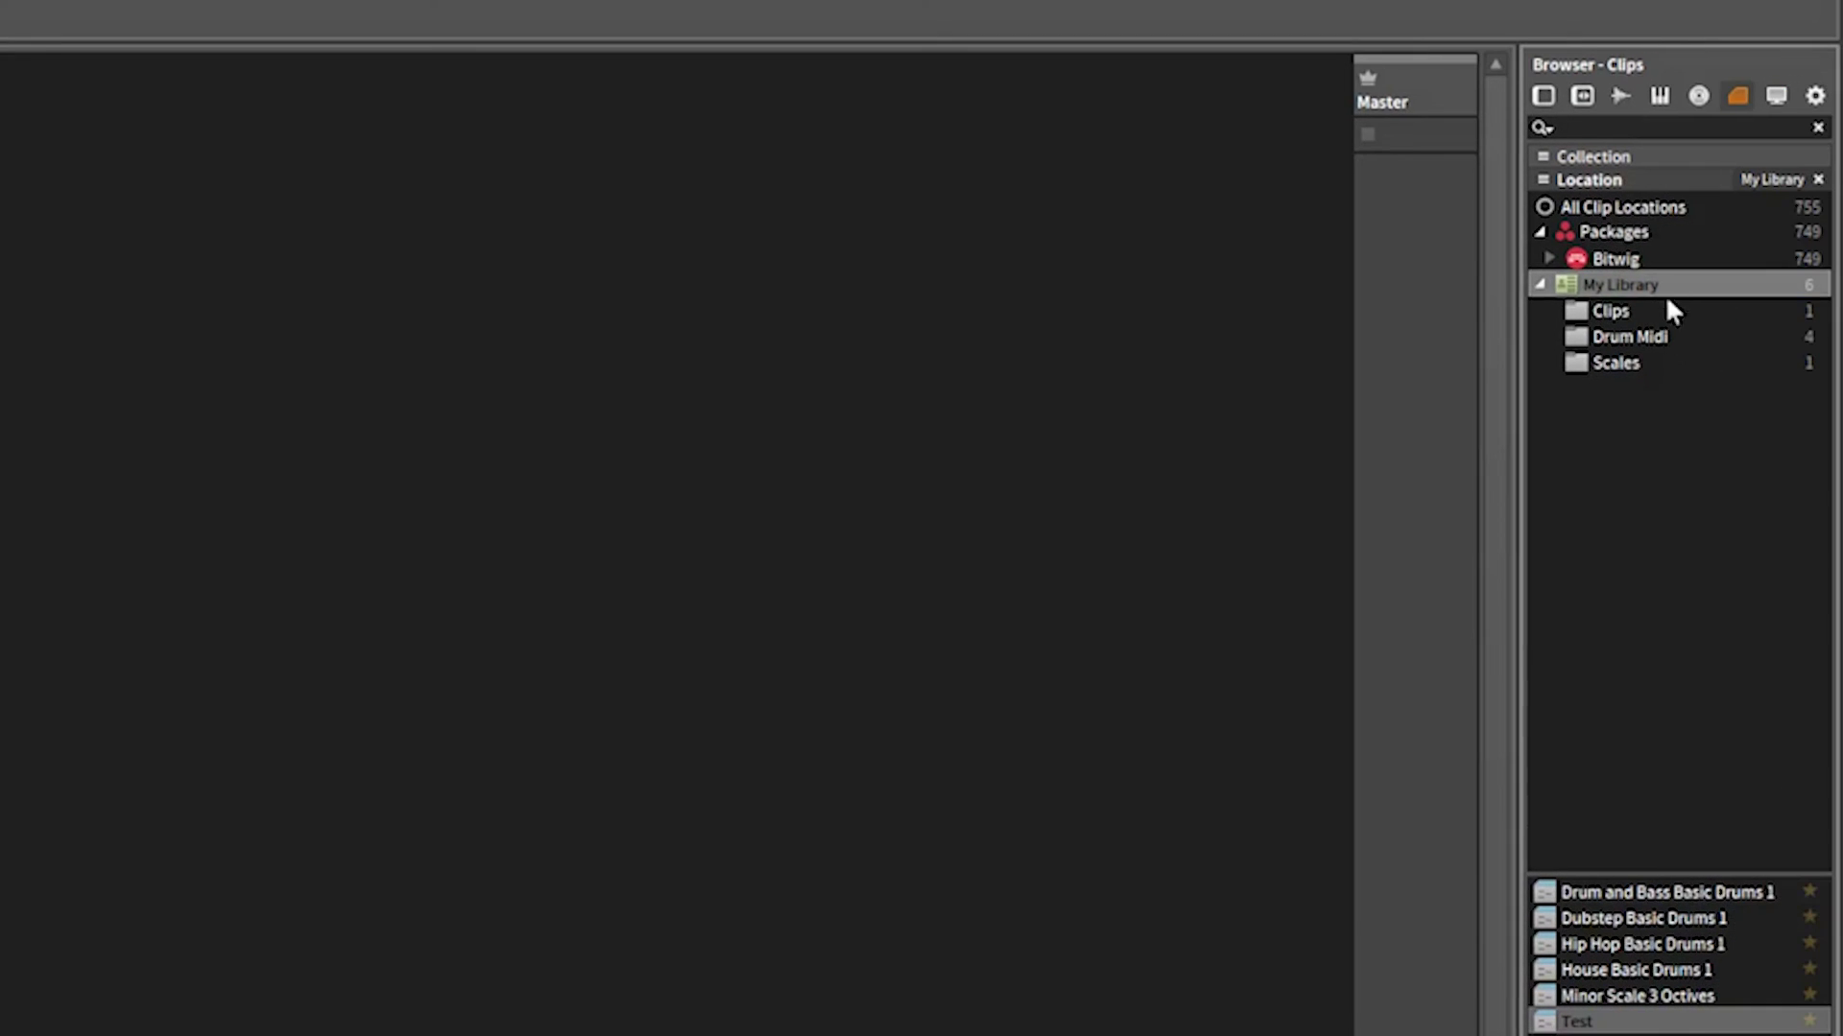
- Refresh My Library and browse the clips in the supper dupper folder
left_click(1539, 284)
left_click(1539, 284)
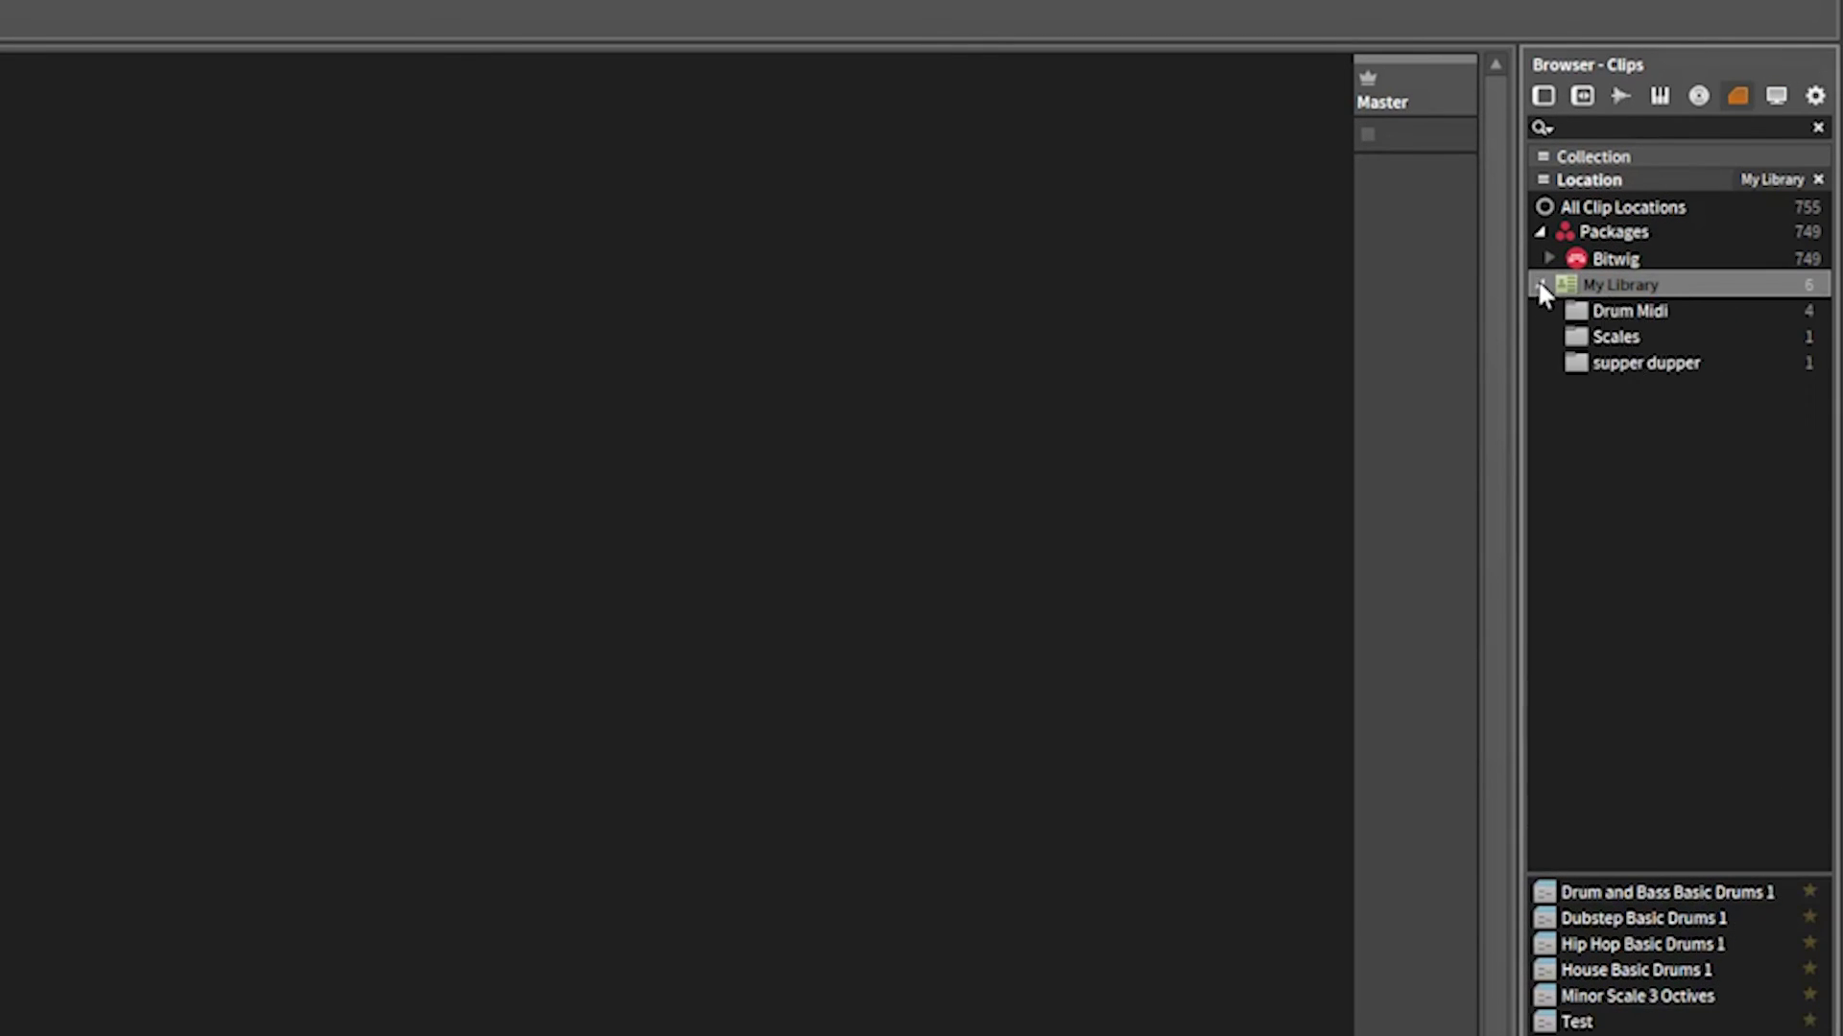
left_click(1634, 374)
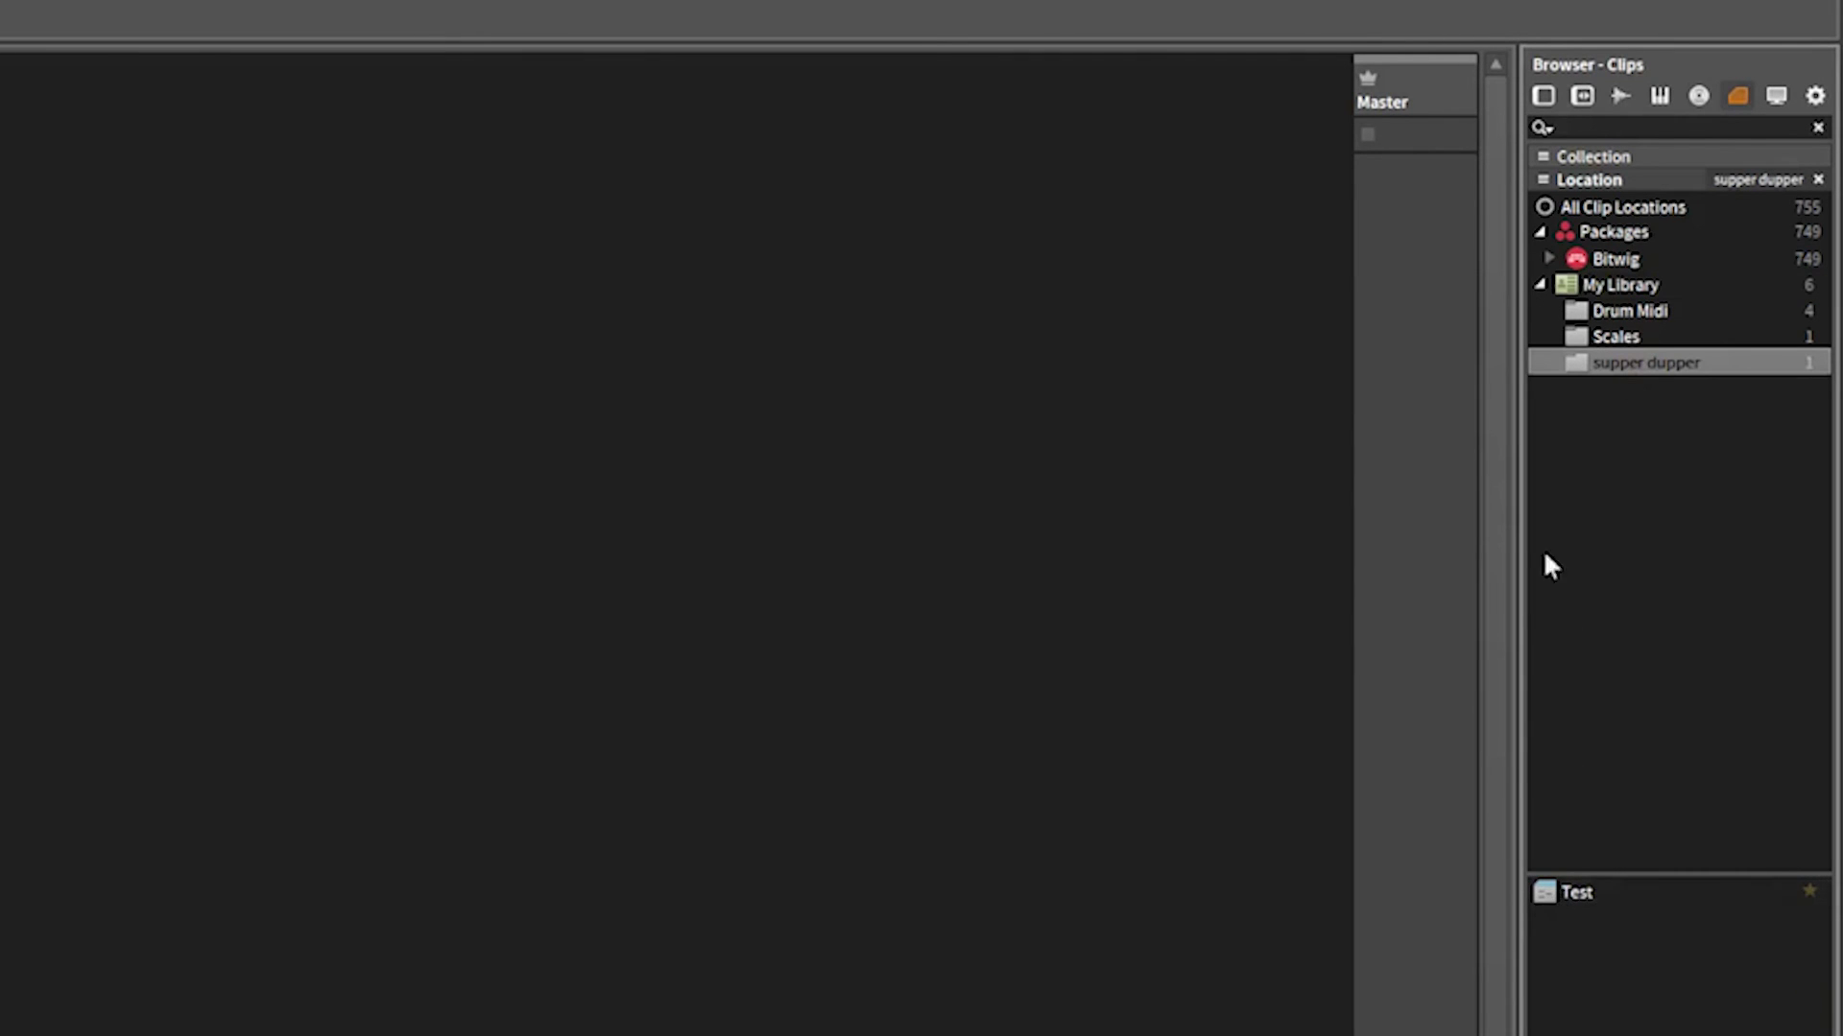
left_click(1593, 285)
- Hide the browser panel and launch the Test clip to play it
right_click(1637, 286)
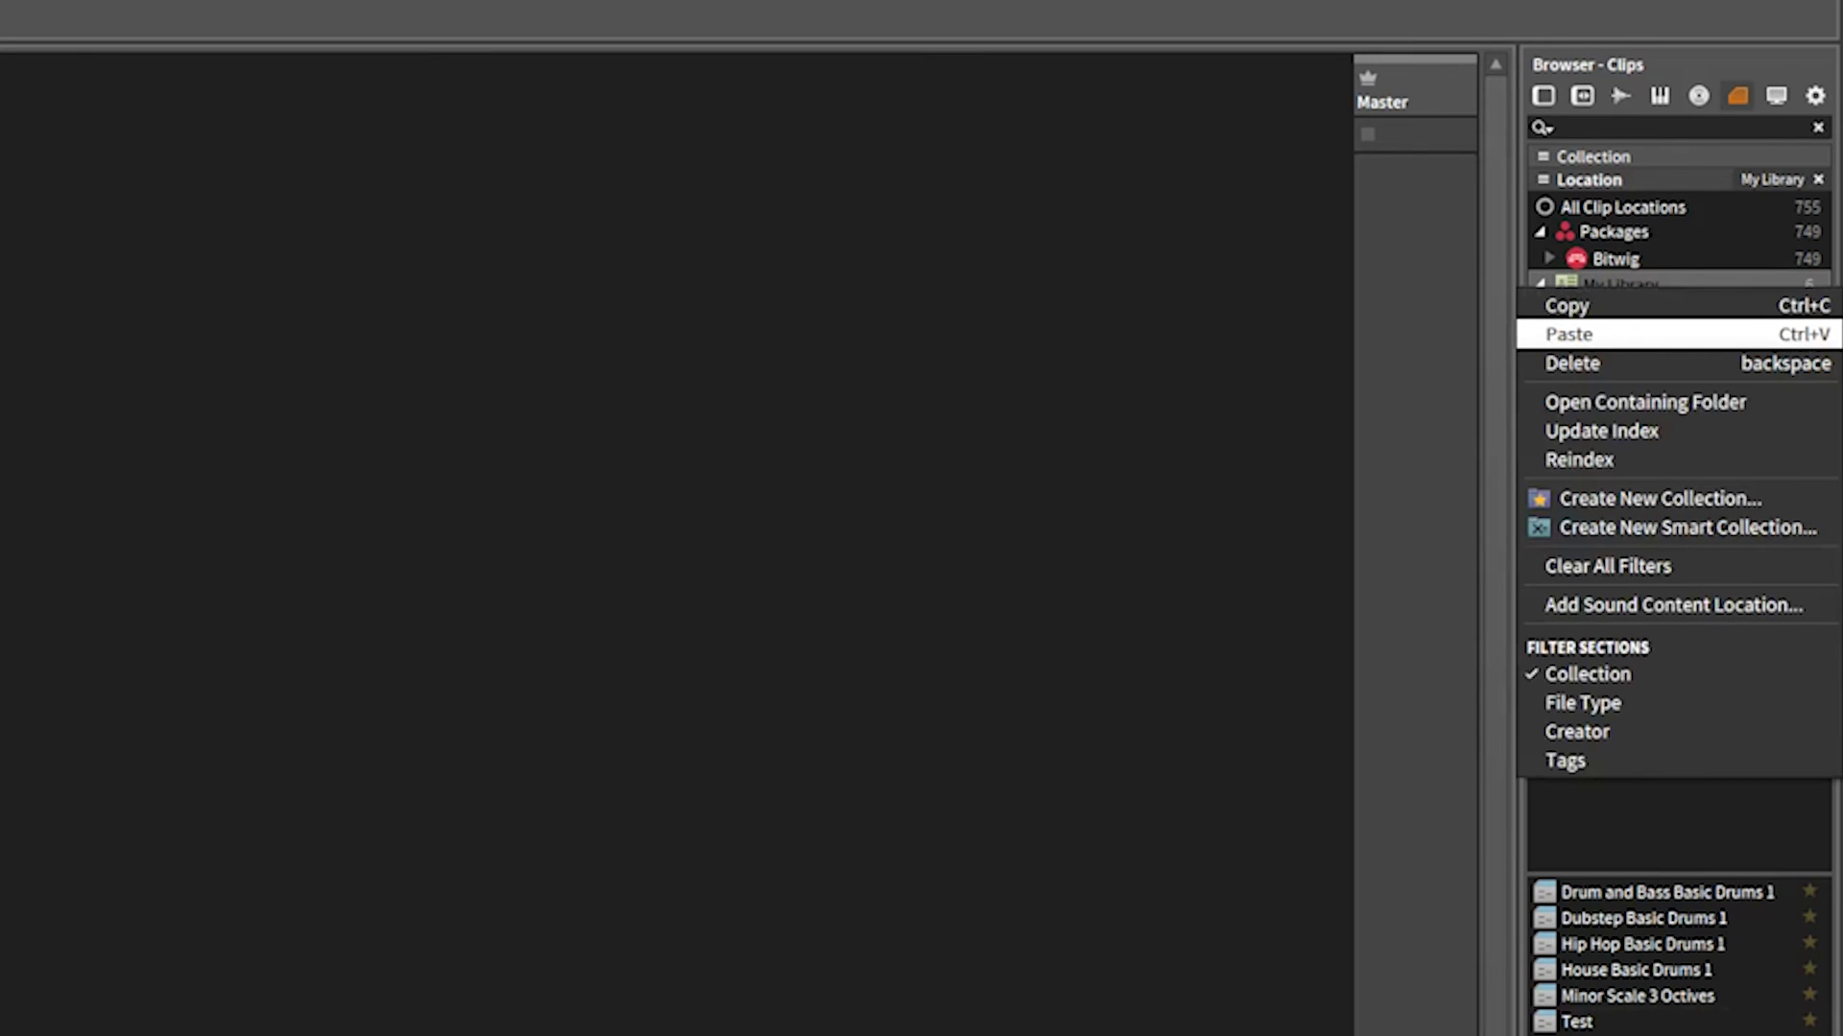
key("Escape")
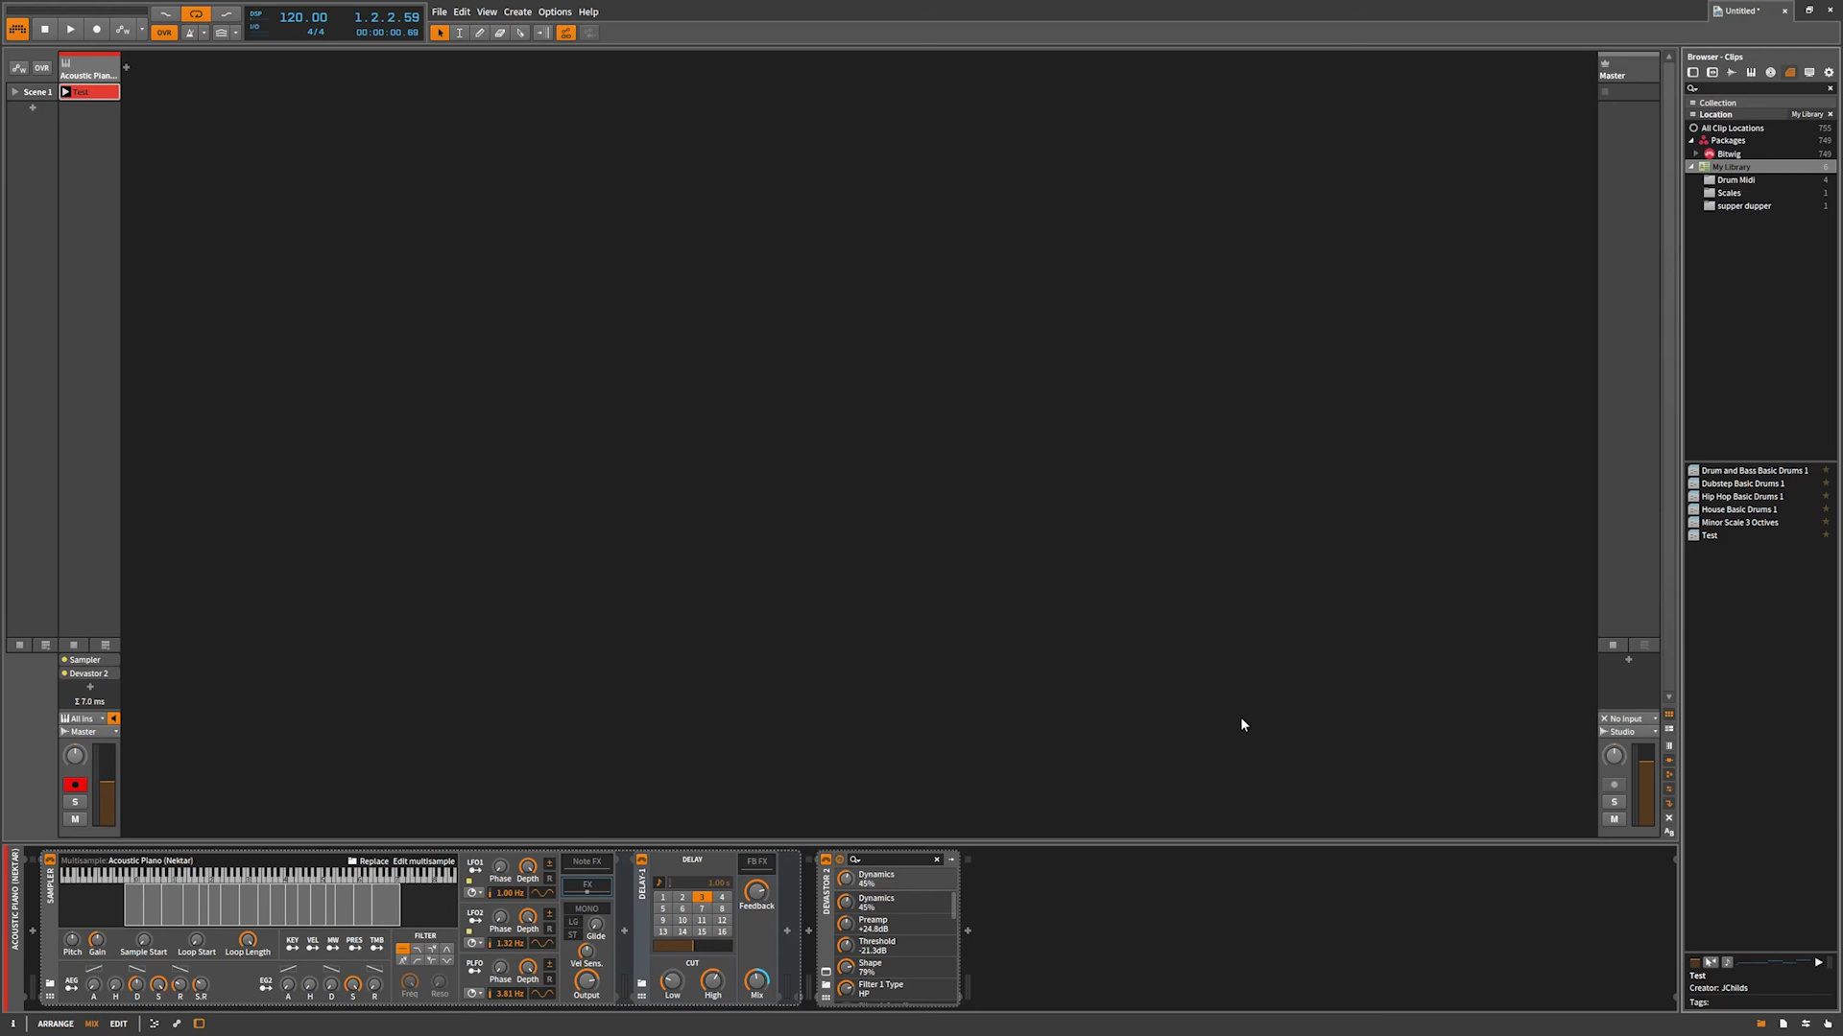
key("b")
left_click(65, 92)
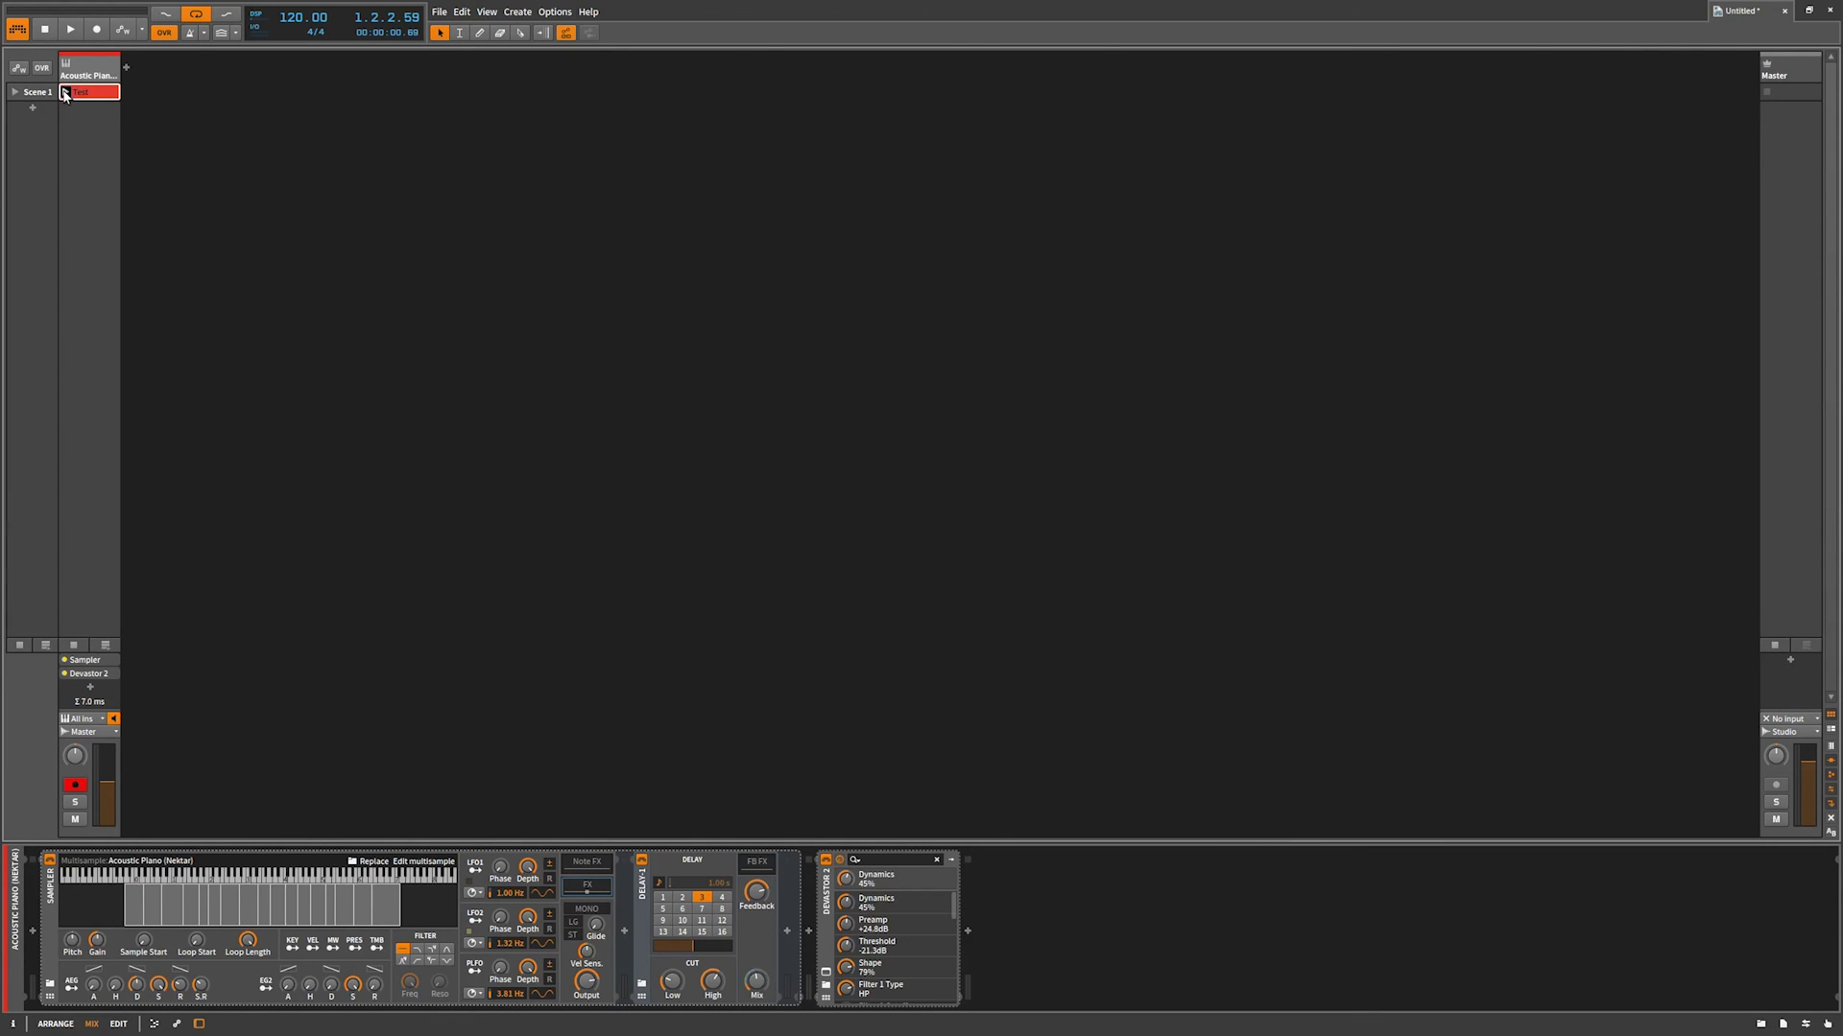